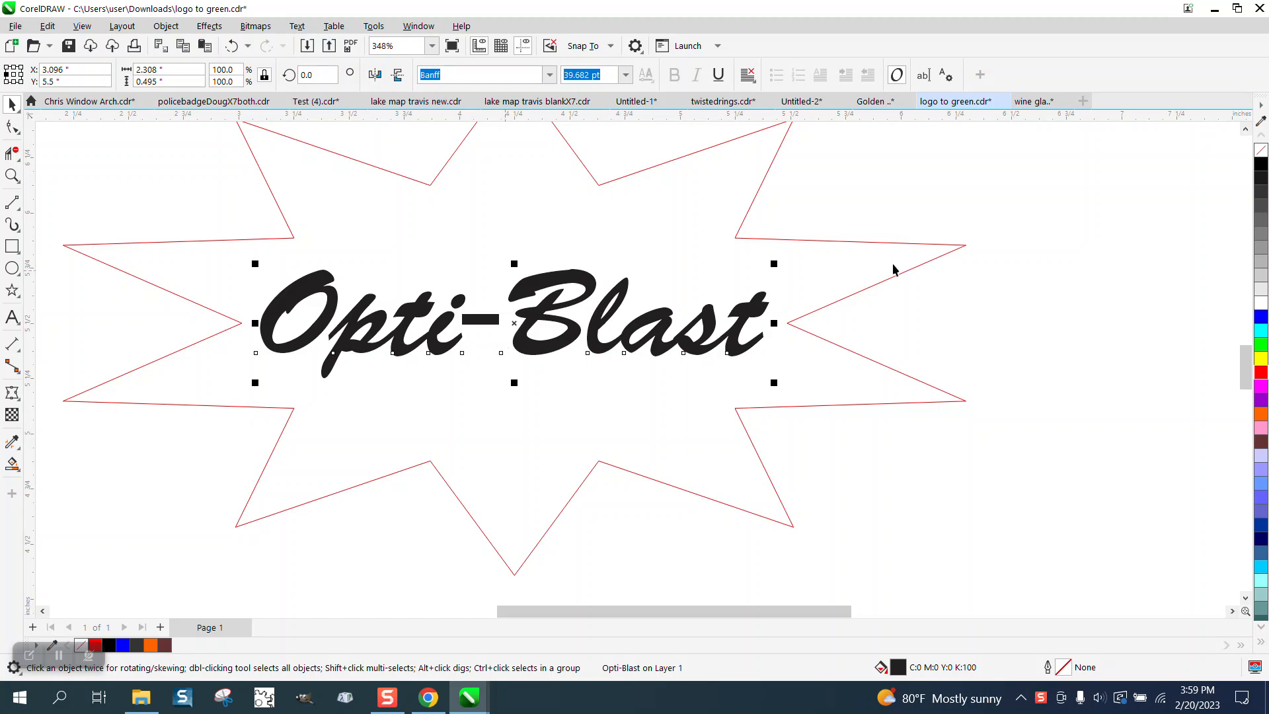
Step: Remove the fill from the Opti-Blast text and give it a black outline
left_click(1262, 152)
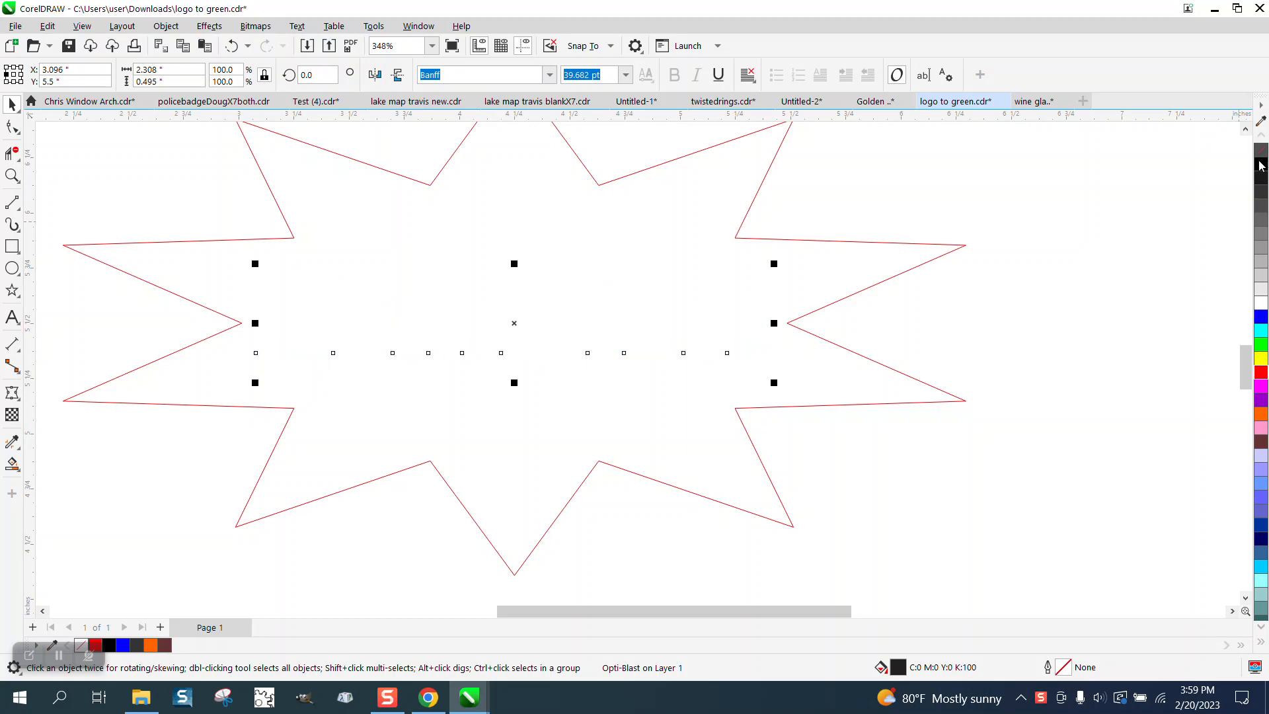
right_click(1261, 164)
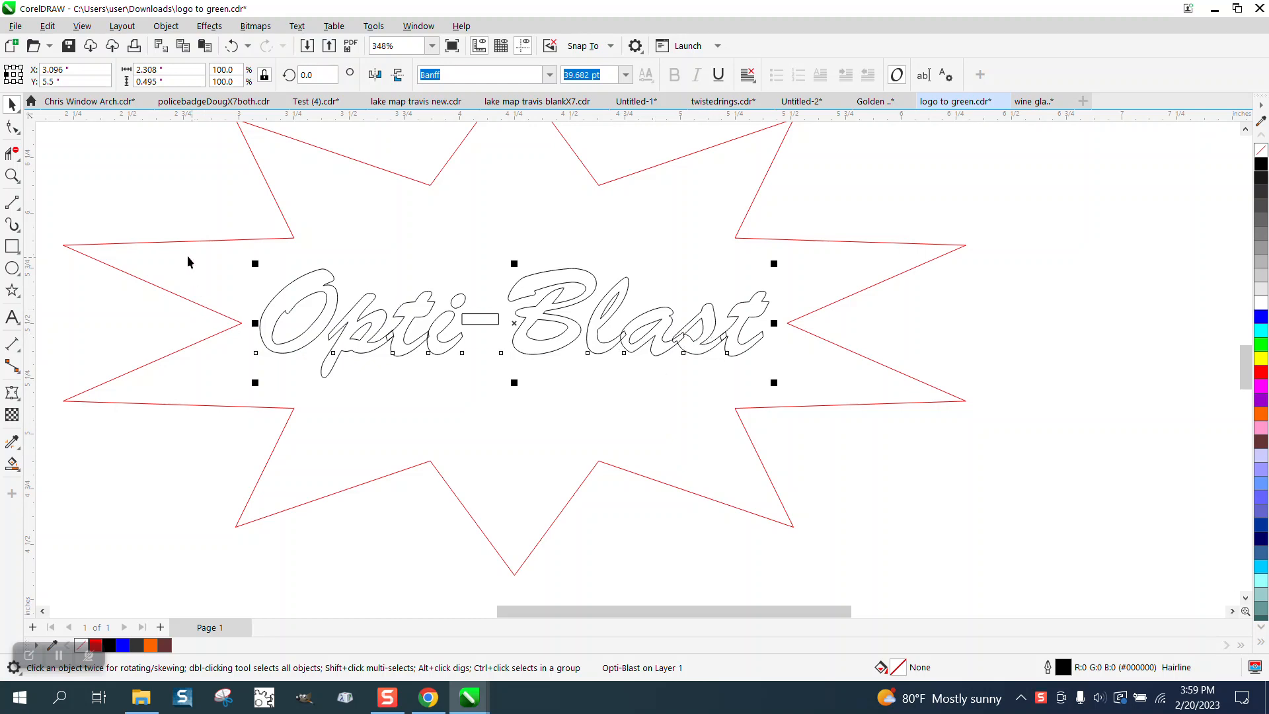
left_click_drag(183, 235, 903, 376)
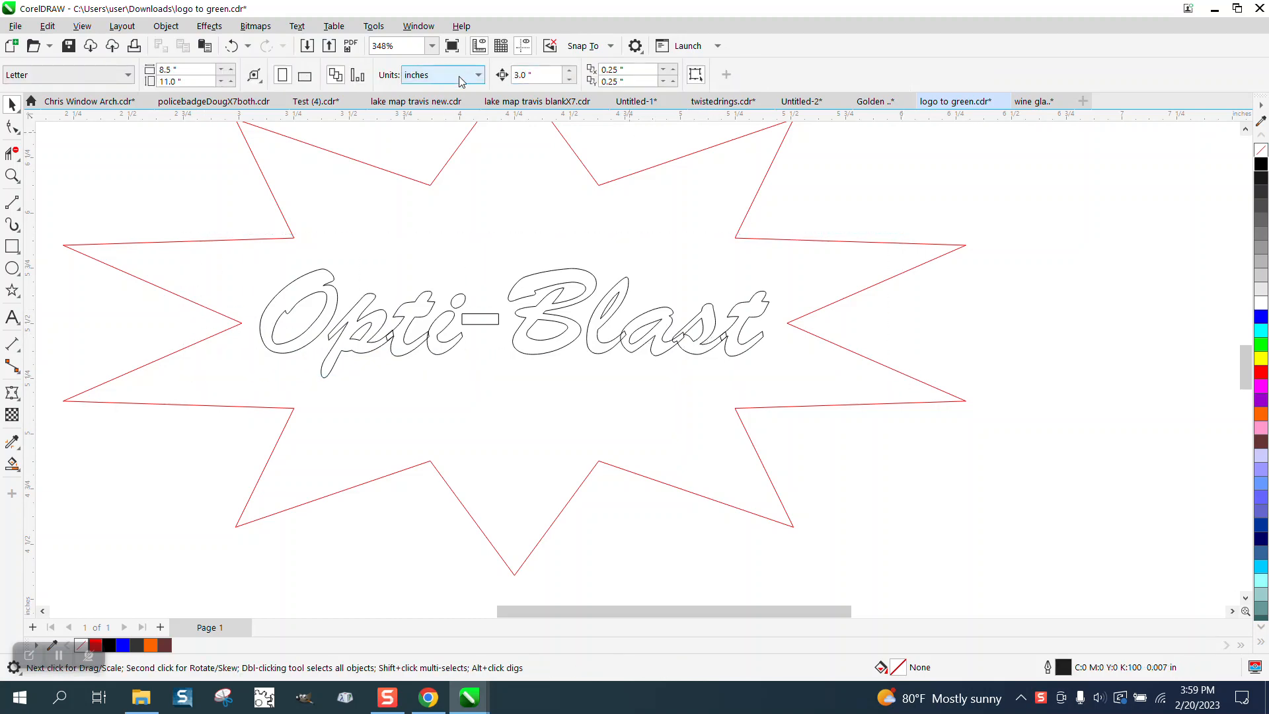
Step: Try welding the overlapping letters of the Opti-Blast text, and undo the weld
left_click(321, 279)
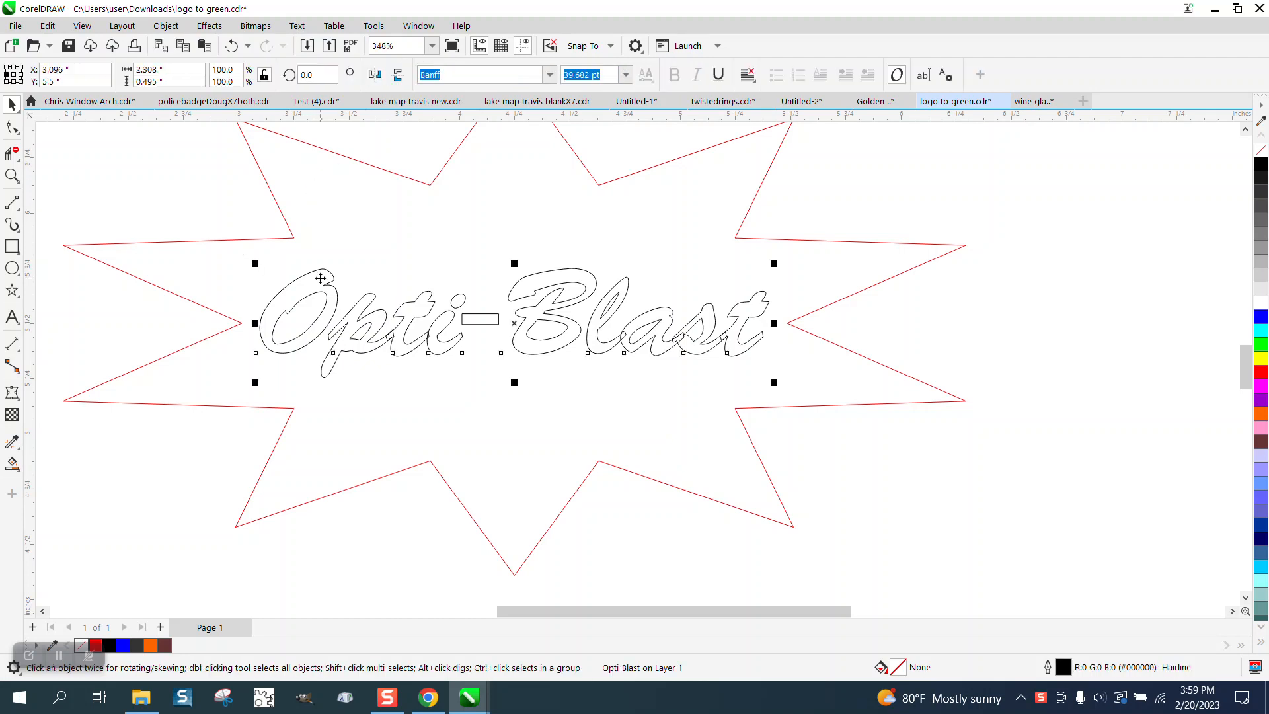
left_click(166, 26)
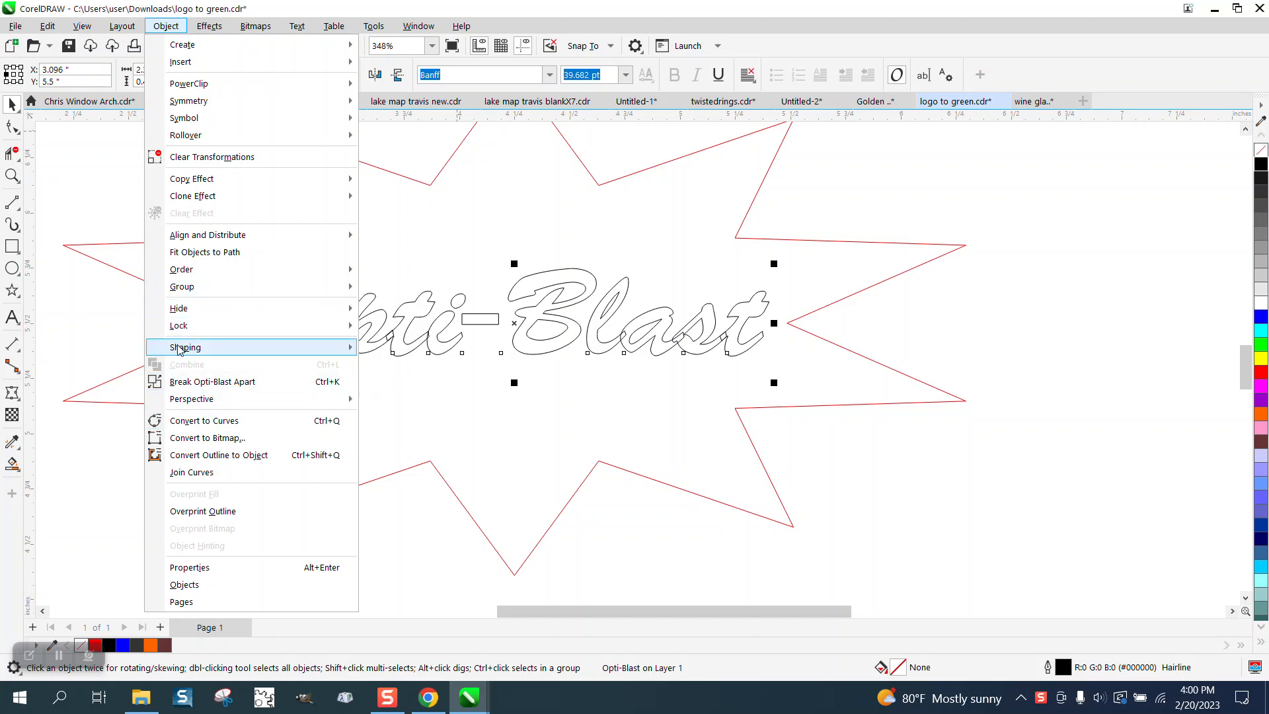
left_click(370, 350)
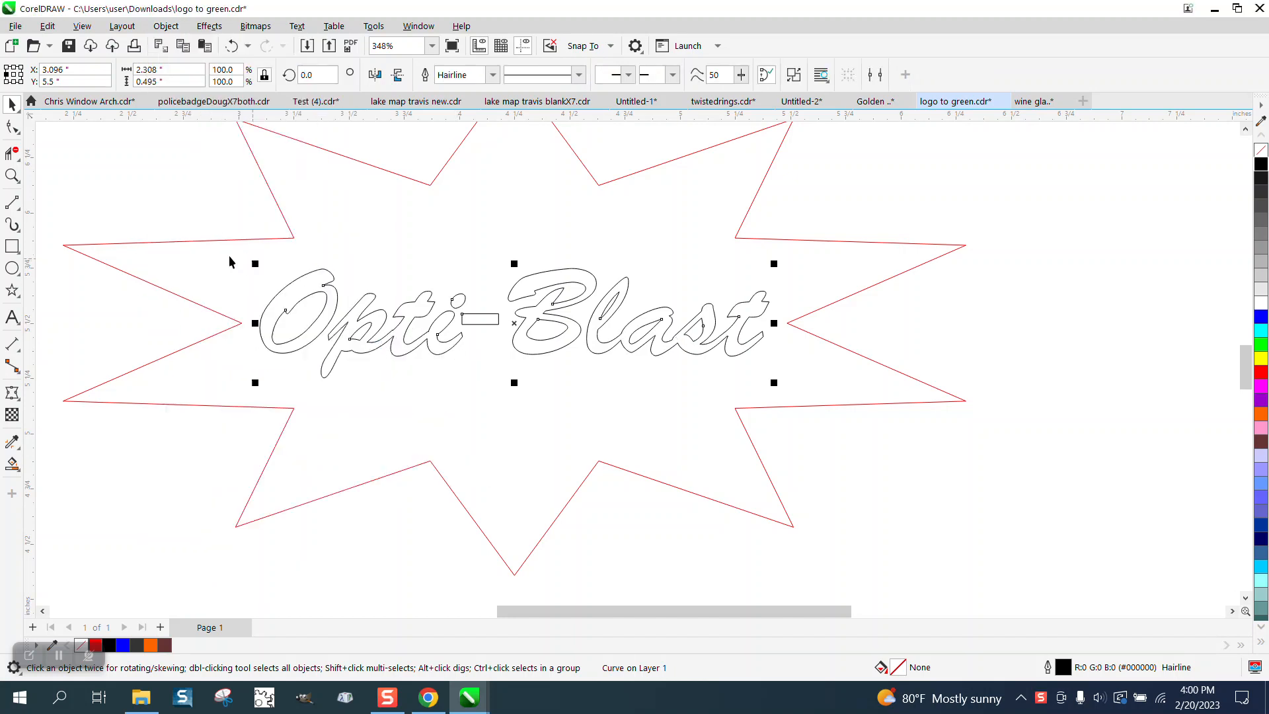
left_click(233, 46)
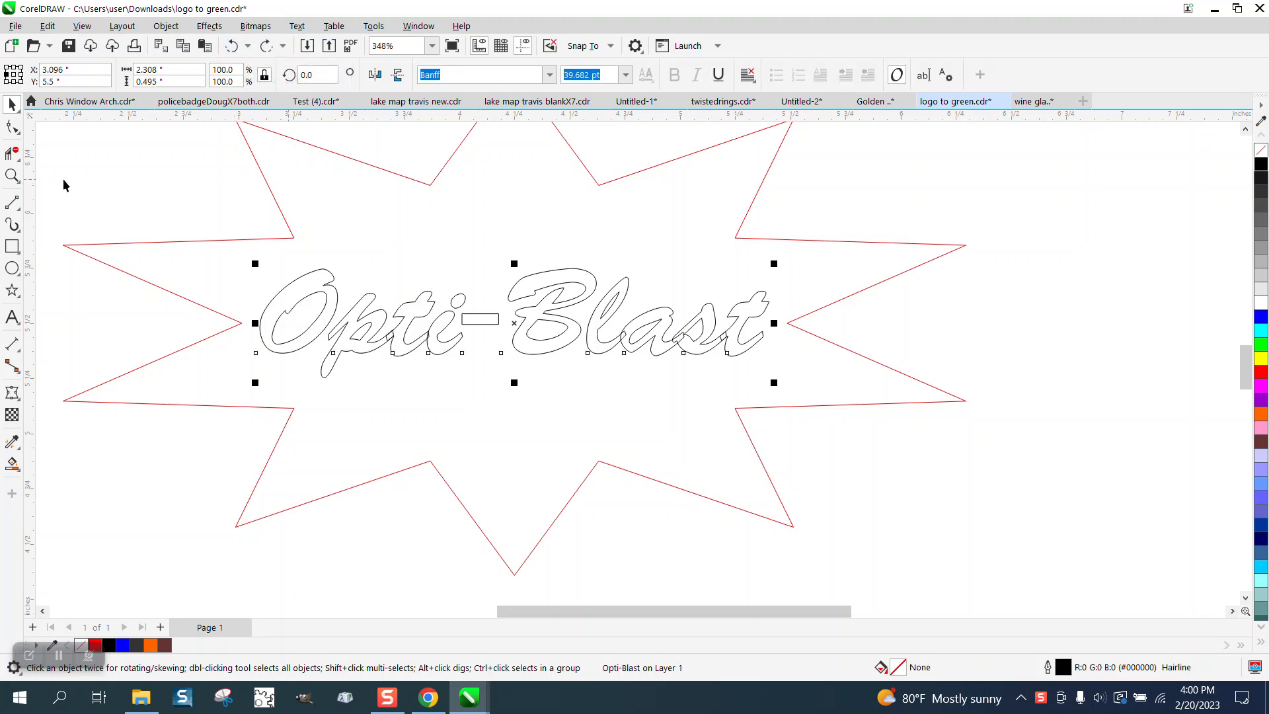
Step: Draw a narrow upright rectangle about 0.032 in wide and 0.121 in high above the letter p
left_click(12, 175)
left_click_drag(239, 249, 857, 445)
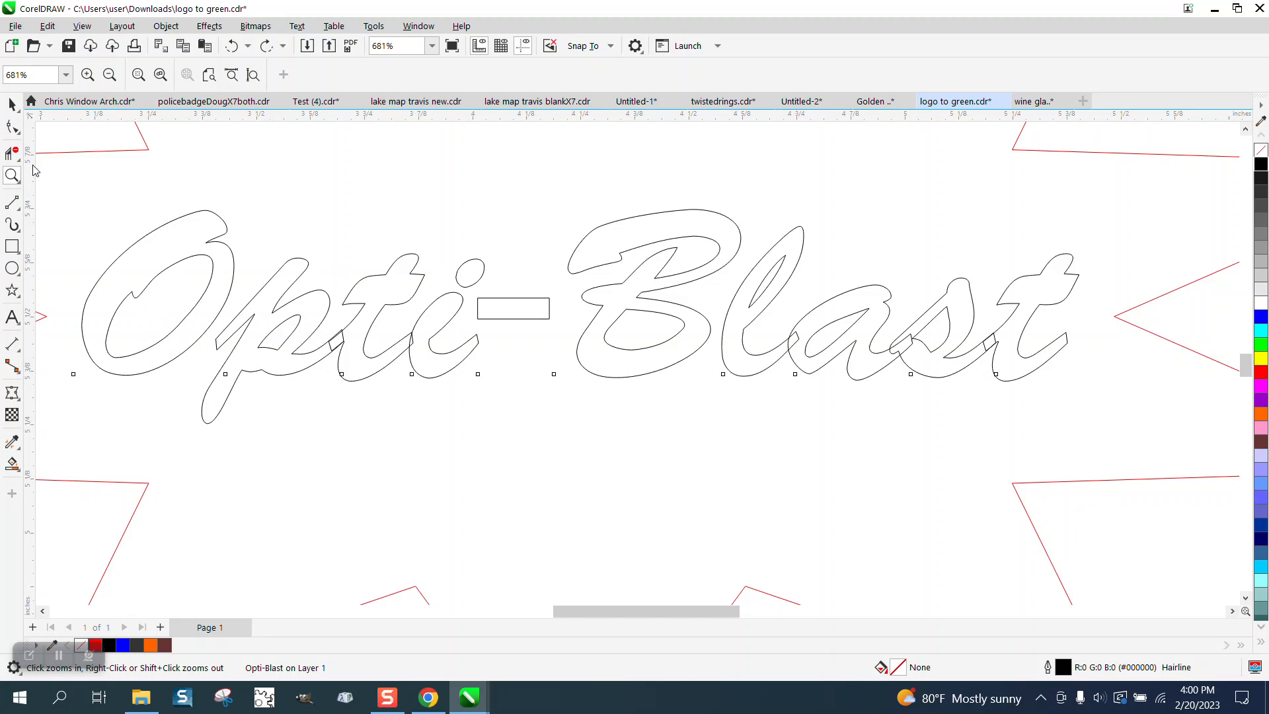
left_click(11, 104)
left_click(161, 238)
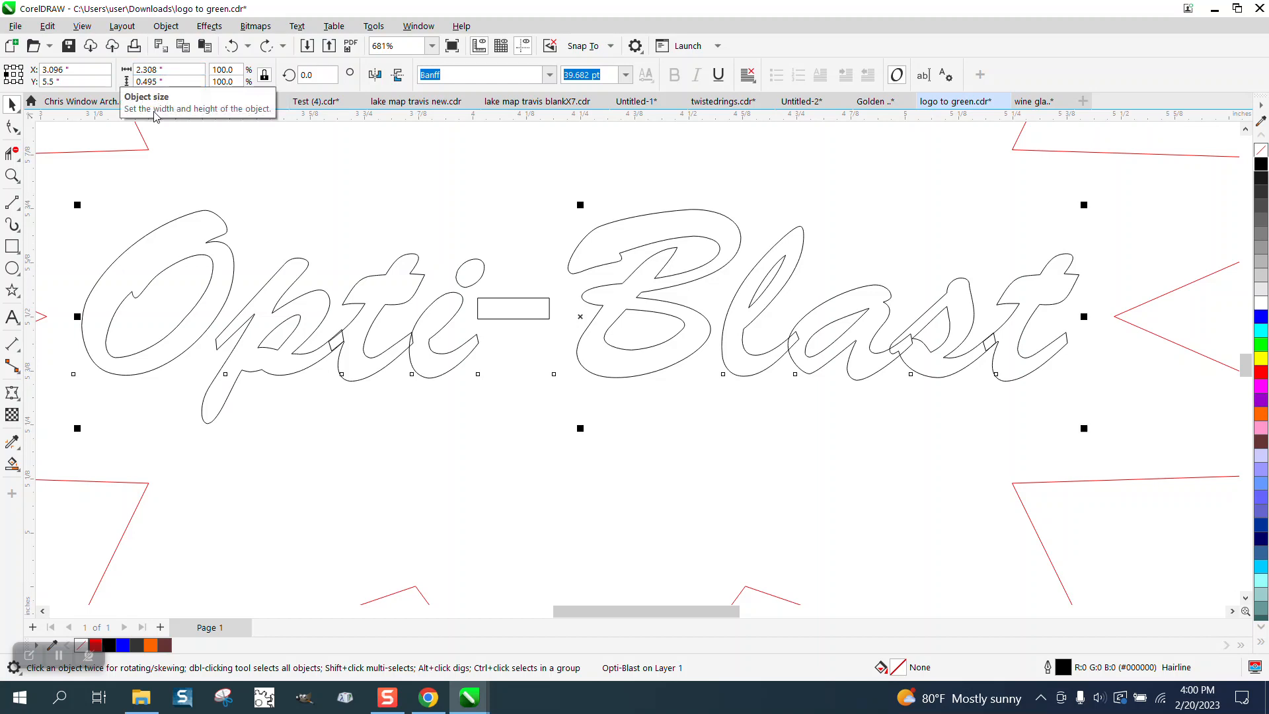
scroll(224, 156, "down", 1)
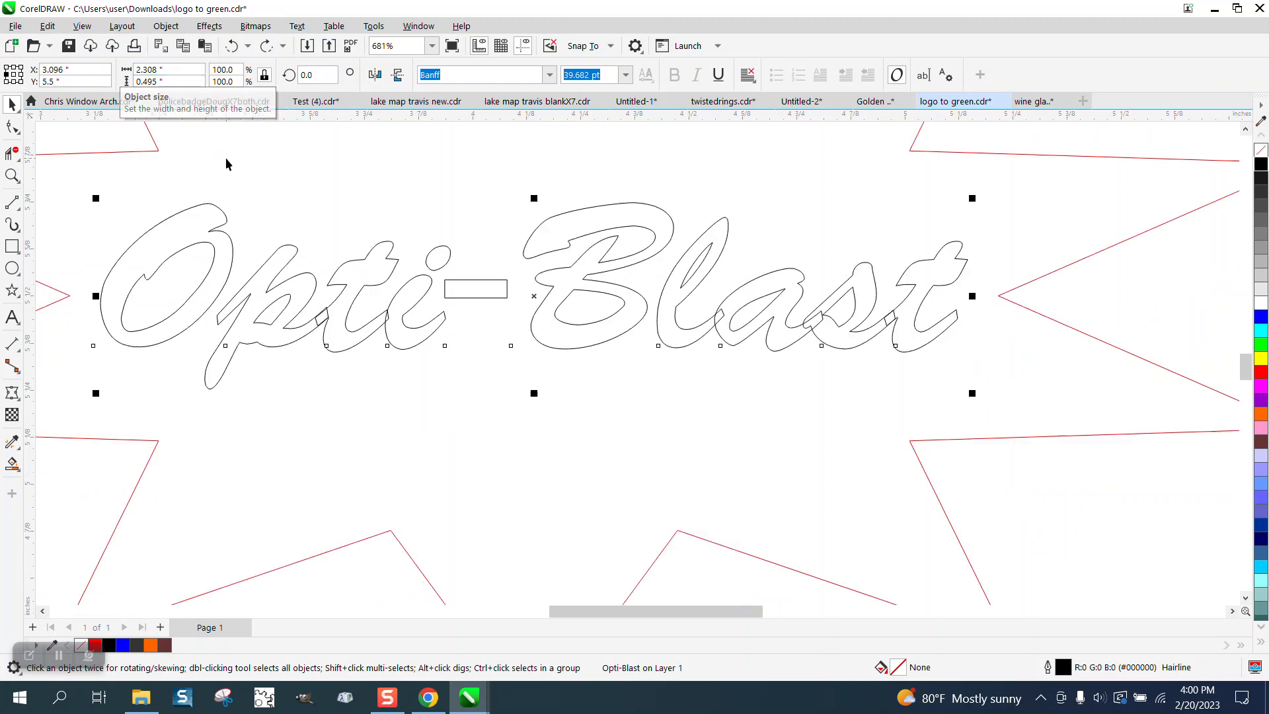
left_click(12, 246)
left_click_drag(286, 167, 299, 211)
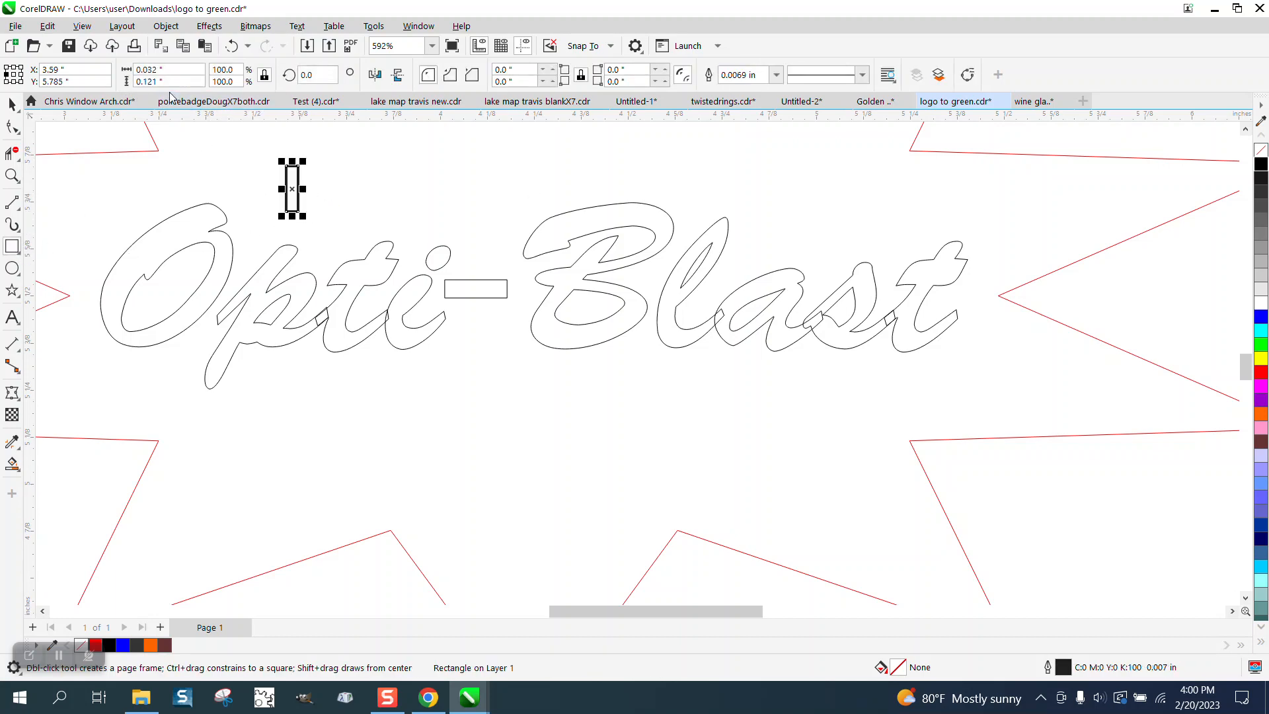
left_click(158, 70)
Step: Set the small rectangle's outline to hairline width and colour it red
left_click(776, 74)
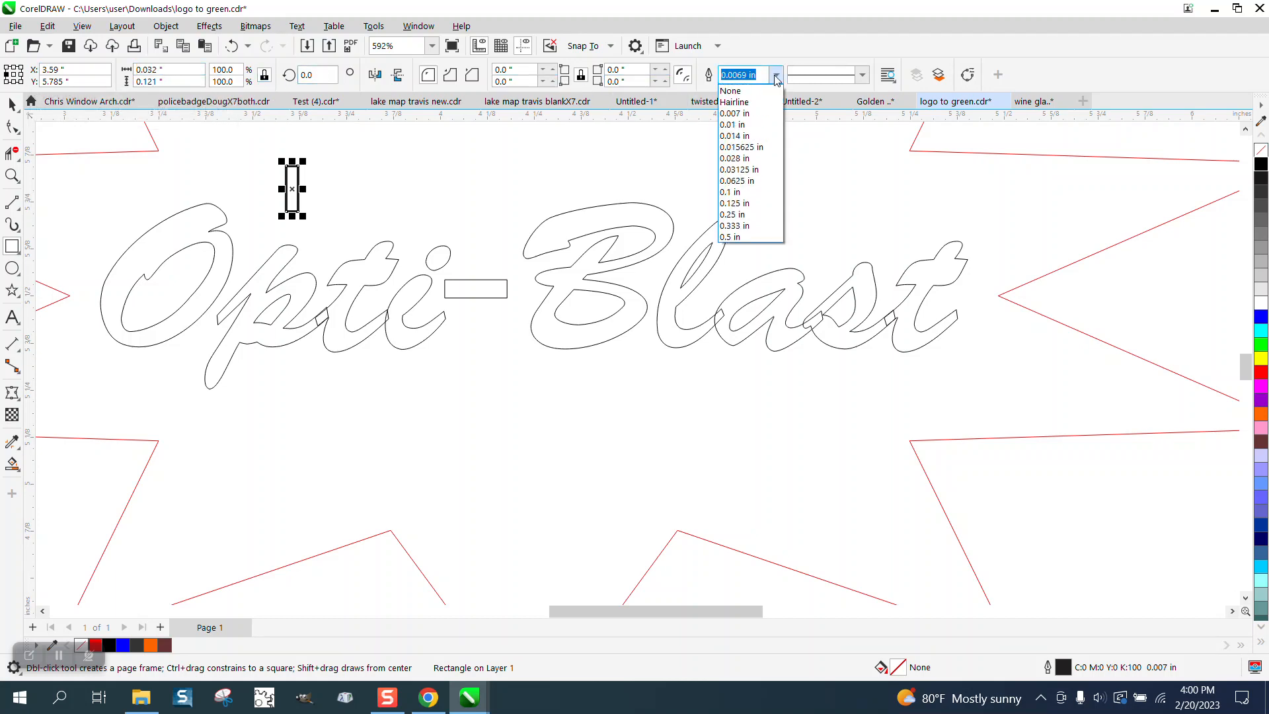
left_click(751, 103)
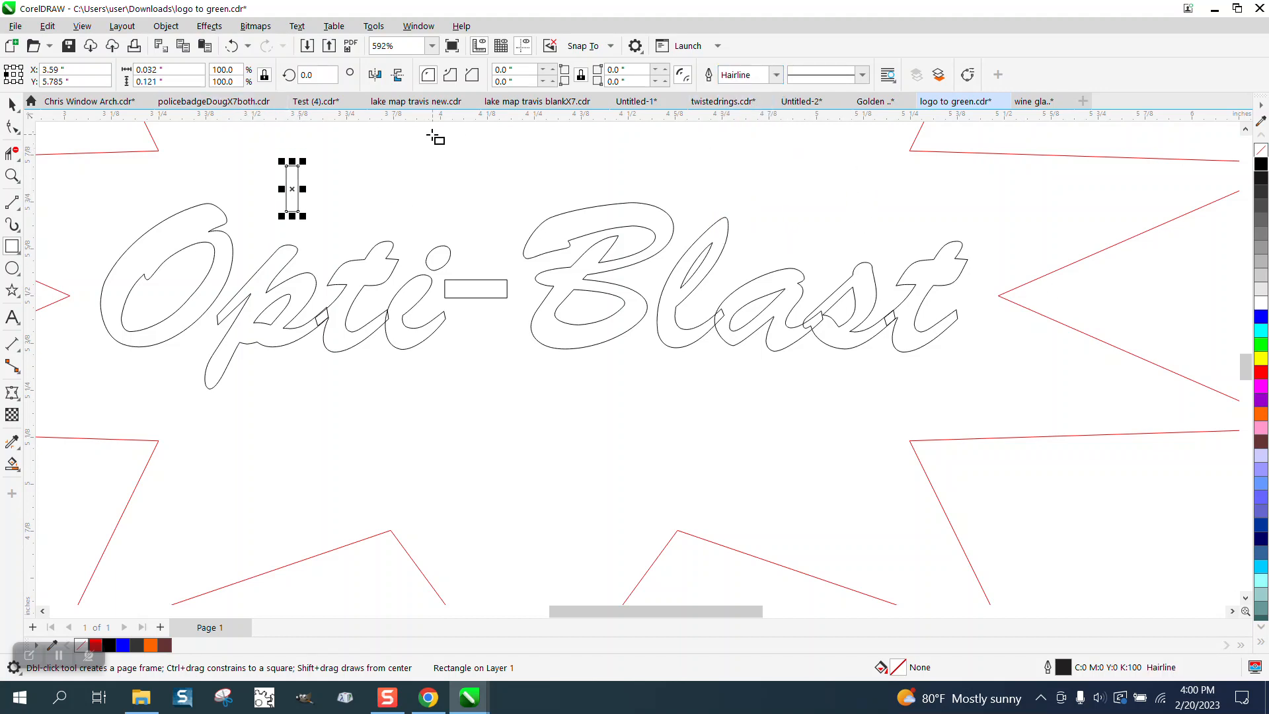
left_click(13, 106)
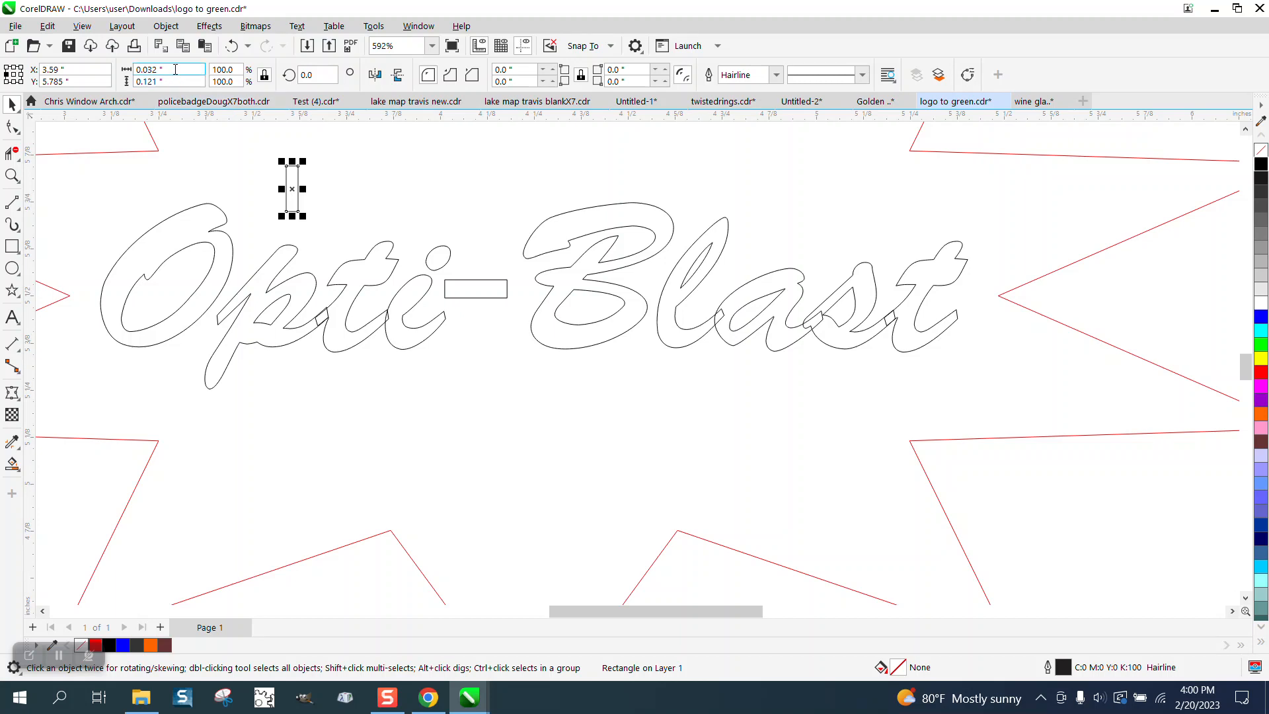
left_click_drag(175, 69, 134, 70)
right_click(1263, 371)
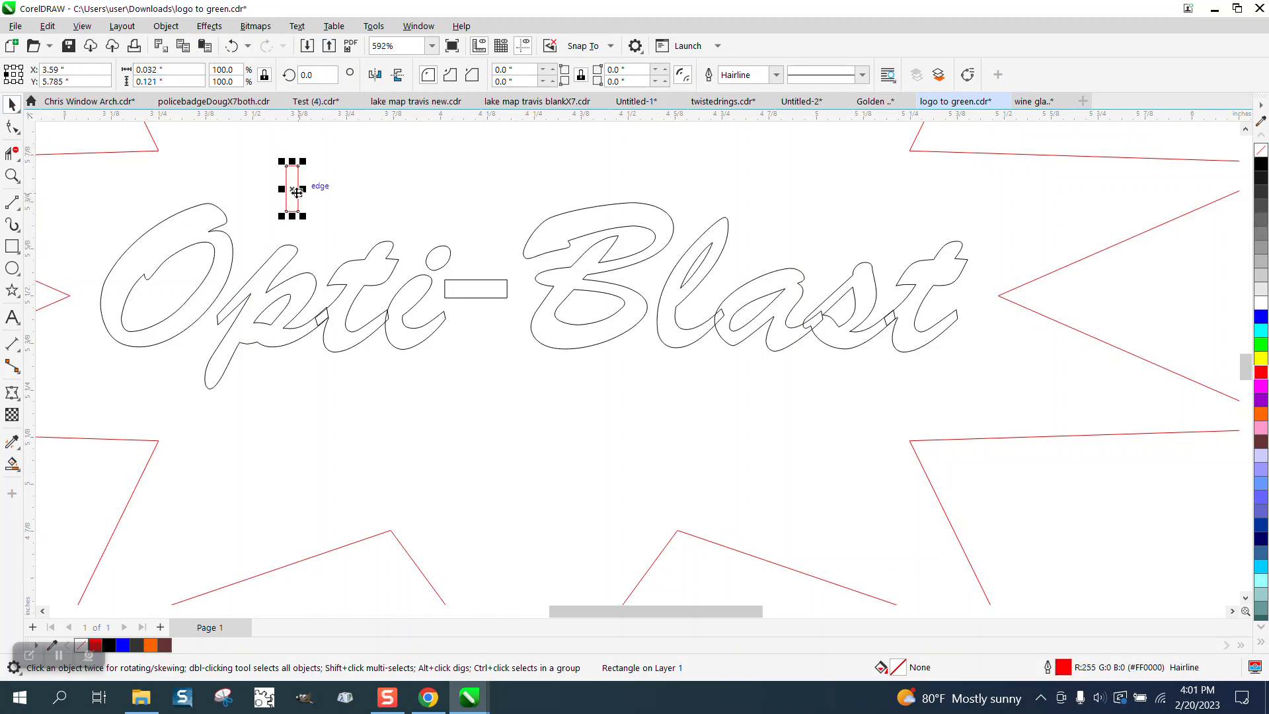
Step: Move the red rectangle across the bottom stroke of the O, and place copies across the p and B and beside the top of the l
left_click_drag(293, 191, 265, 342)
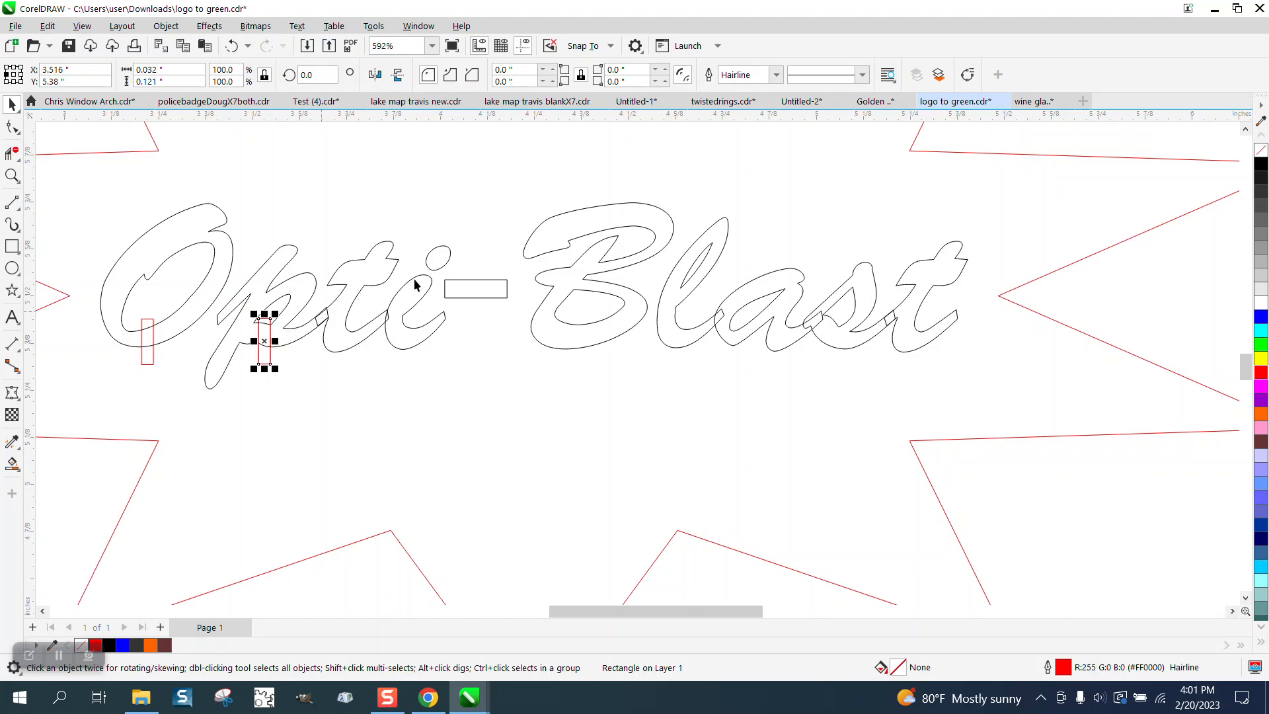
left_click_drag(266, 346, 583, 339)
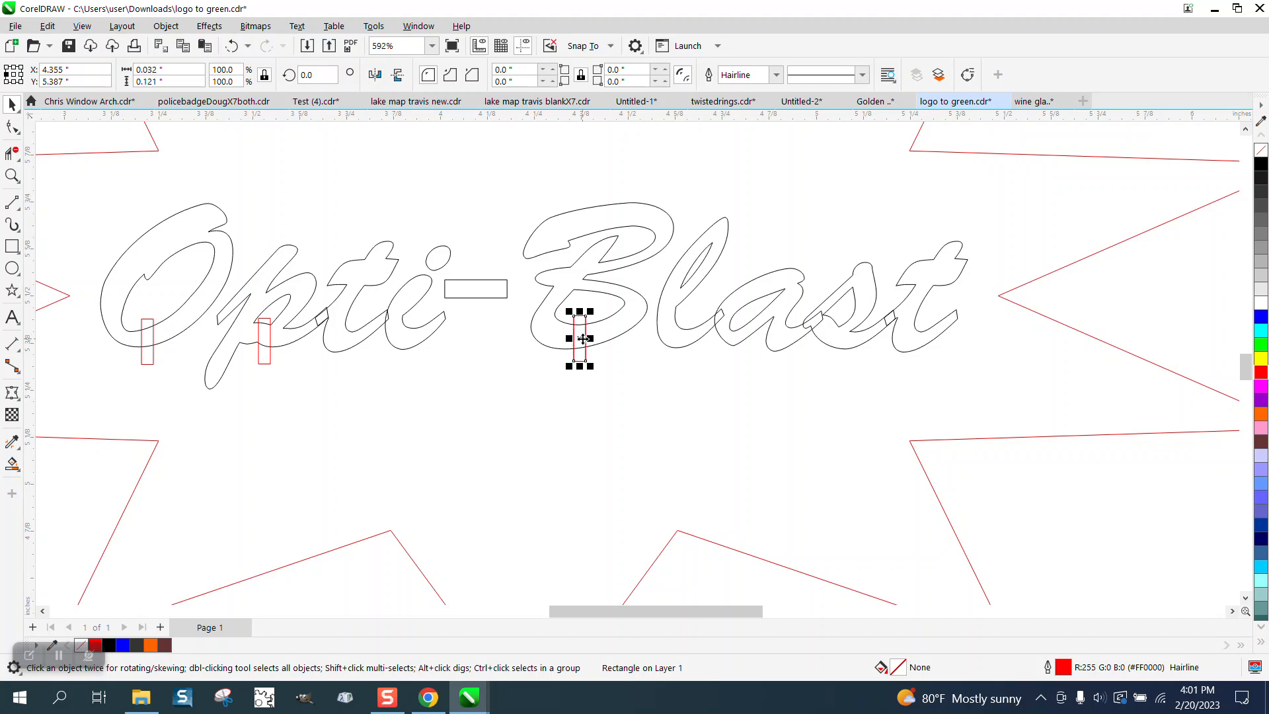
left_click_drag(580, 339, 746, 228)
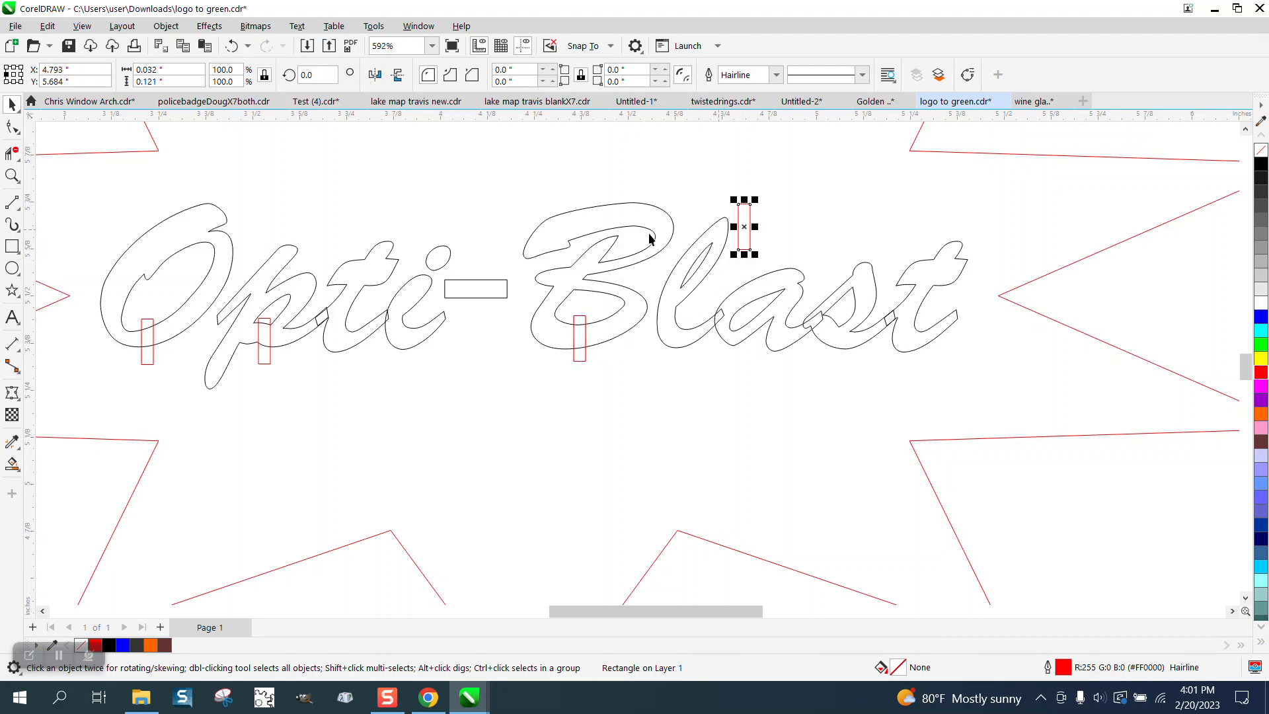
Step: Rotate the rectangle beside the l about 45° counterclockwise and move it across the l's right-hand stroke
left_click(12, 175)
left_click_drag(594, 156, 938, 318)
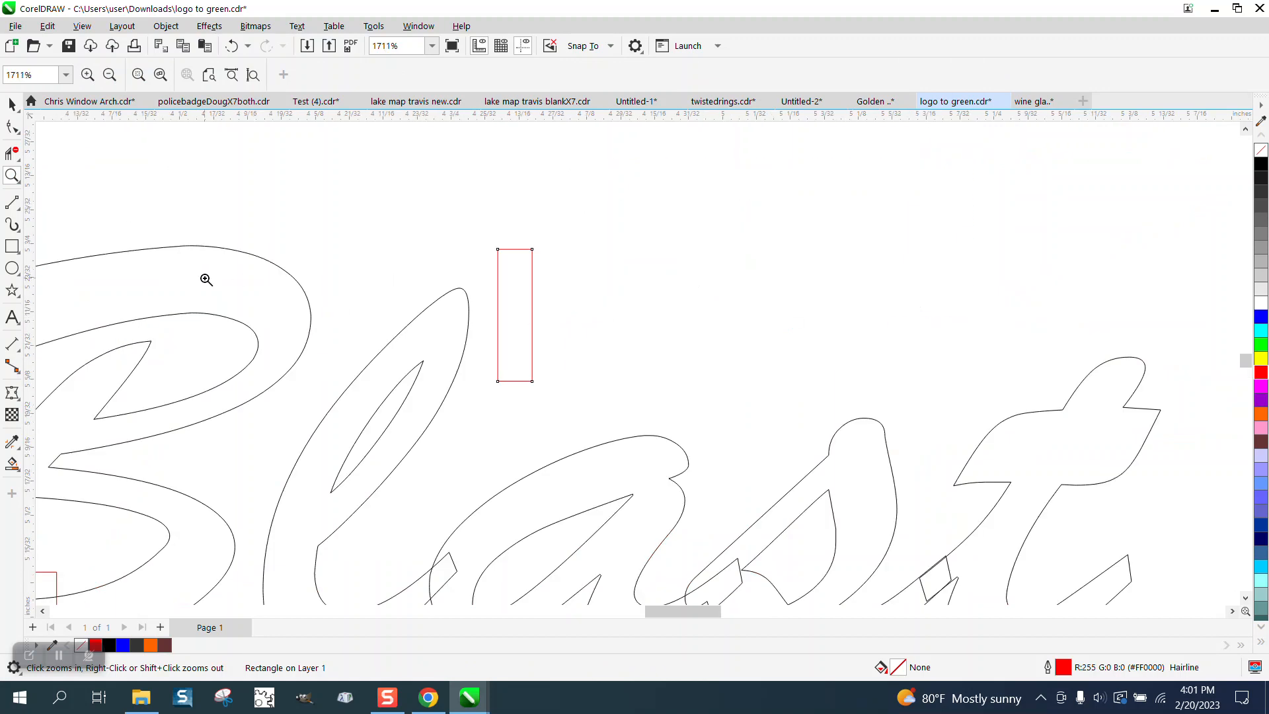
left_click(12, 103)
left_click(513, 318)
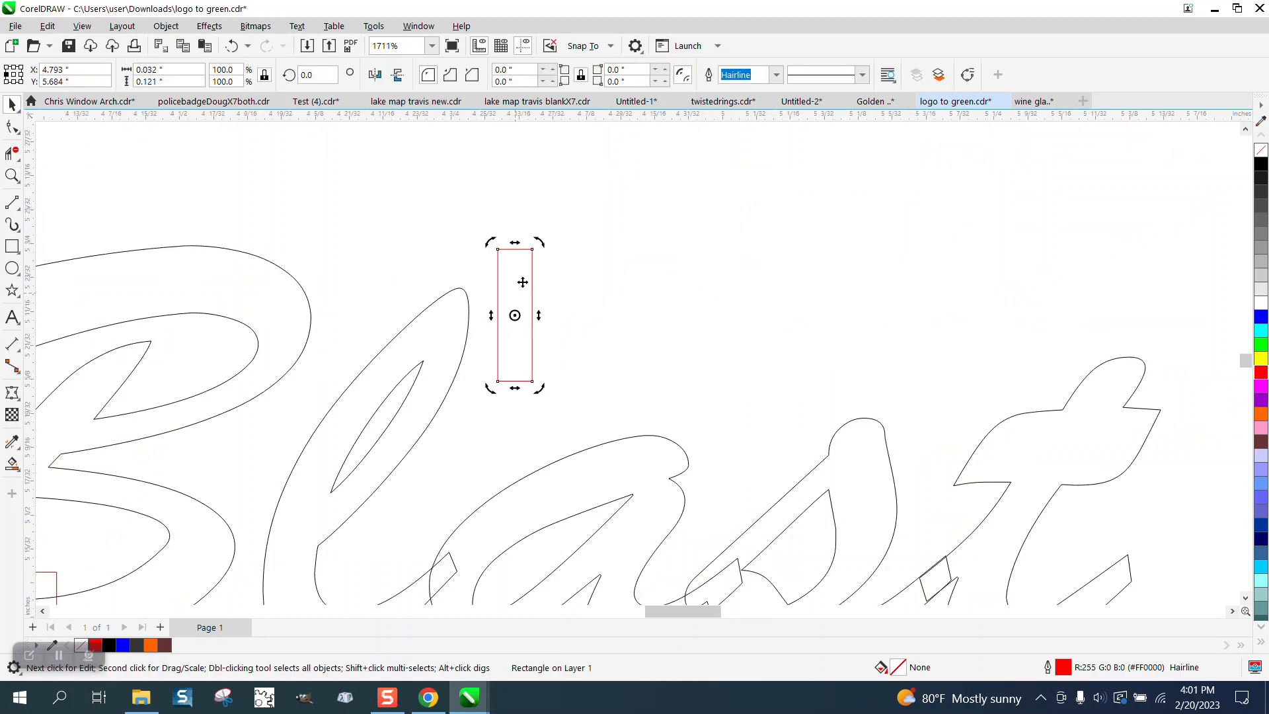
left_click_drag(537, 244, 483, 244)
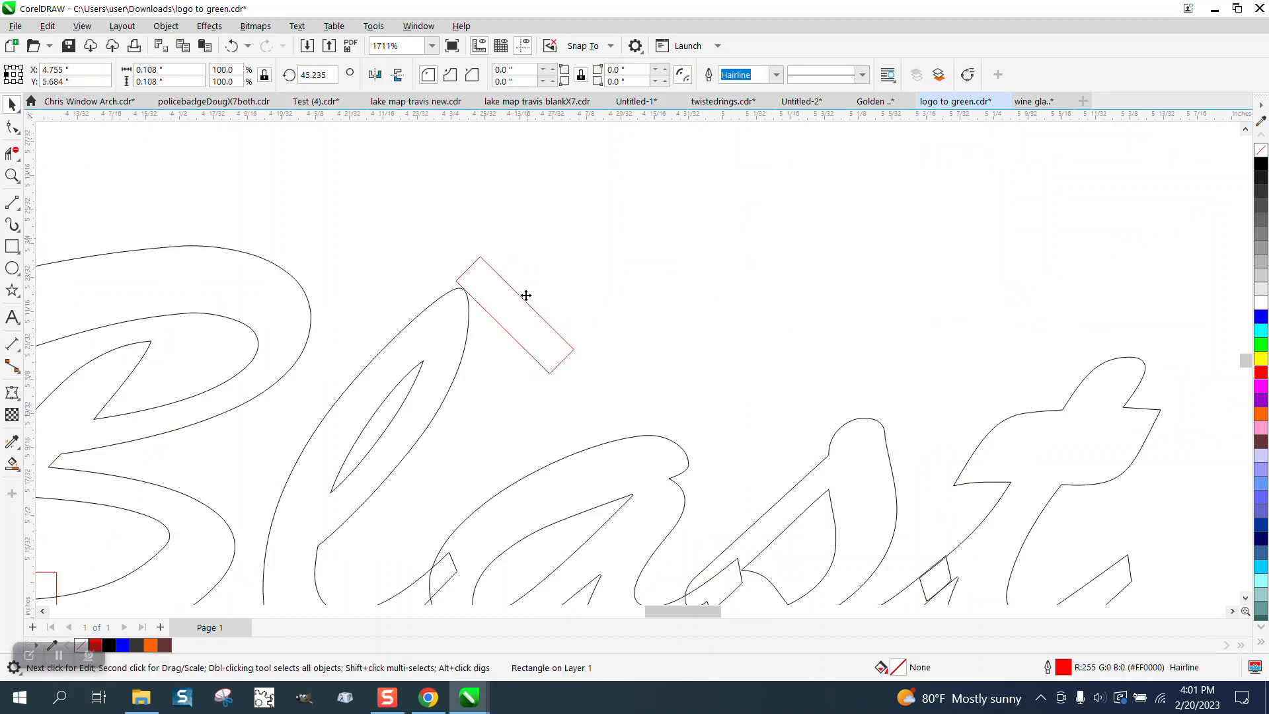
left_click_drag(519, 320, 440, 444)
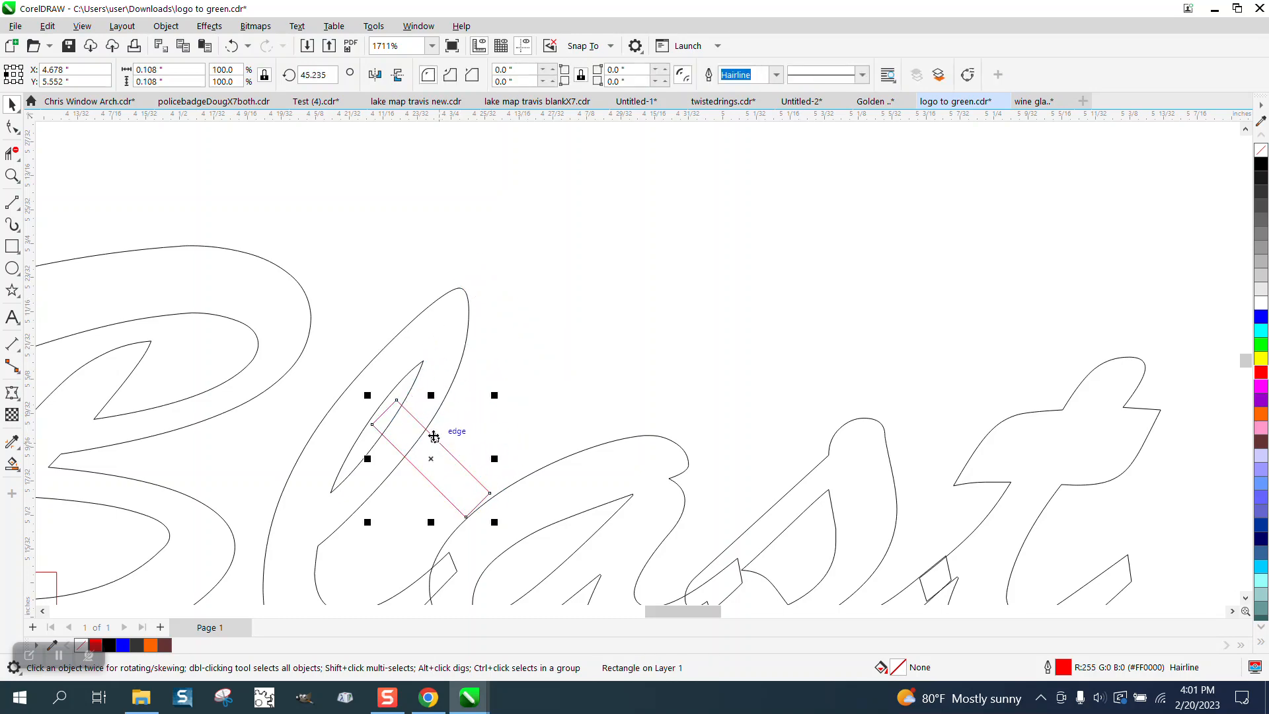
Step: Copy the upright red rectangle on the B to the lower bowl of the letter a
scroll(442, 427, "down", 2)
scroll(484, 360, "down", 2)
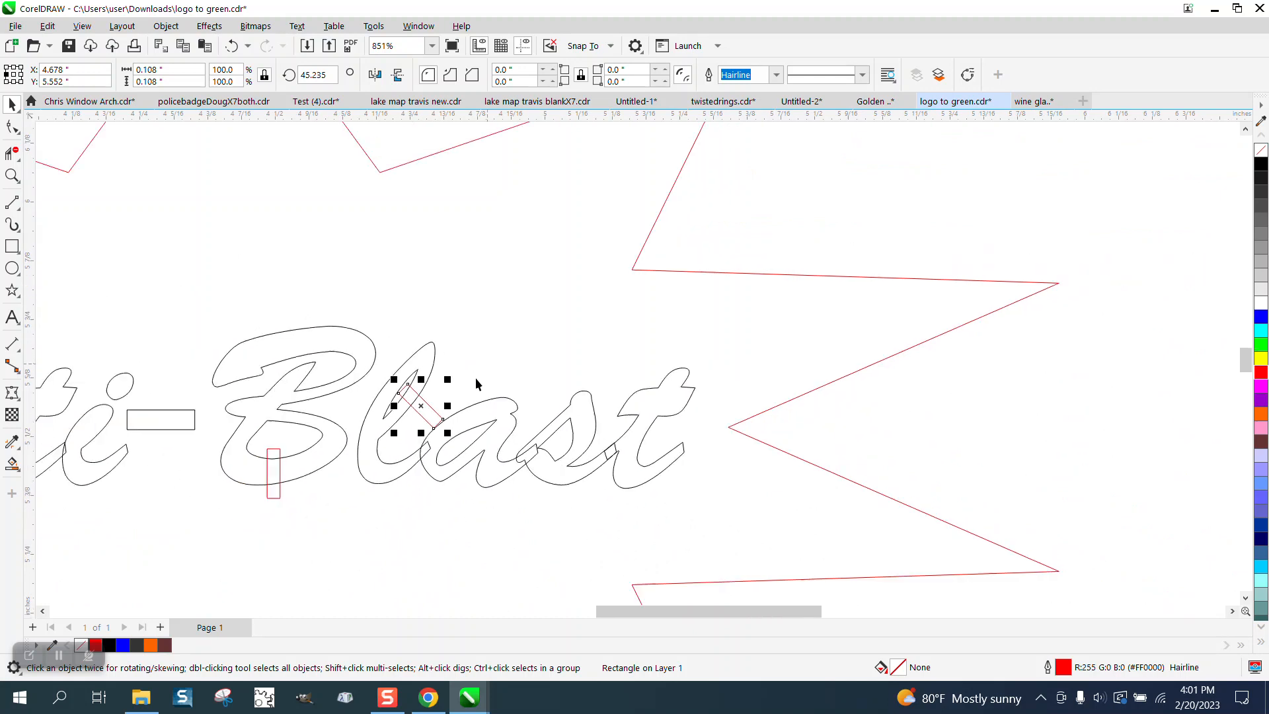
left_click(324, 469)
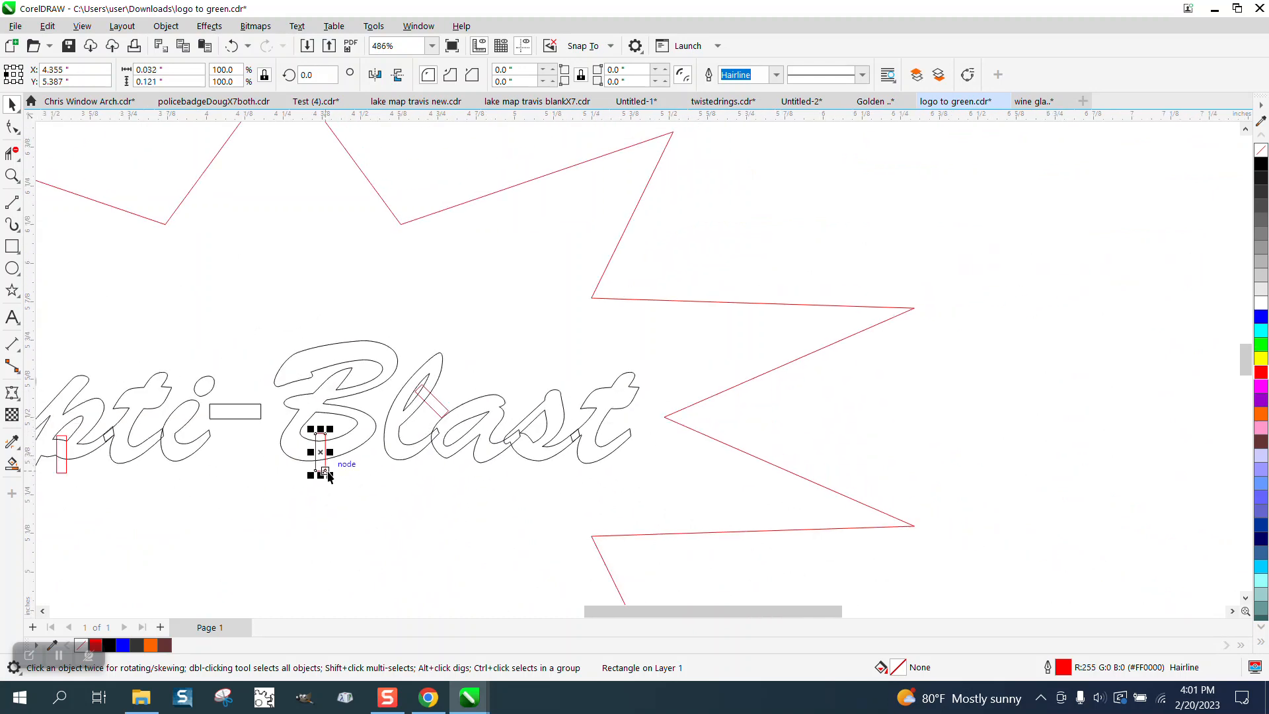
left_click_drag(326, 473, 453, 452)
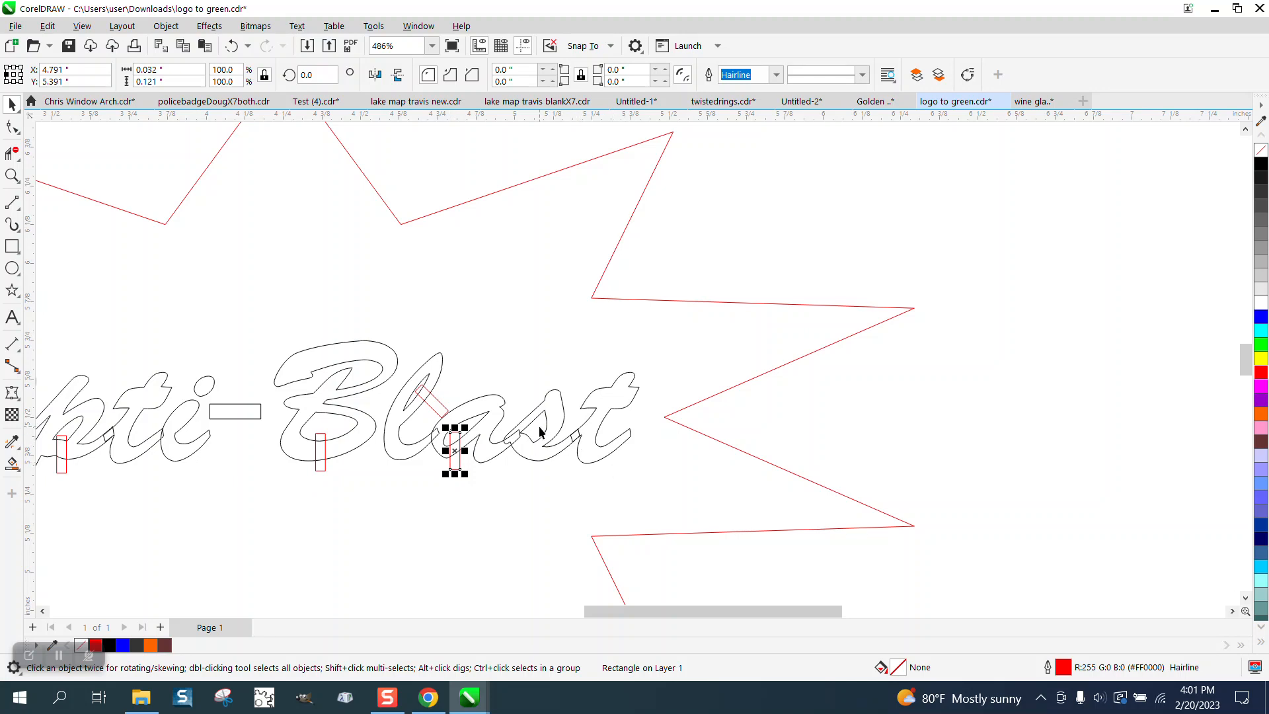
Step: Try welding the Opti-Blast text with its five bridge rectangles, and undo the weld
scroll(539, 433, "down", 3)
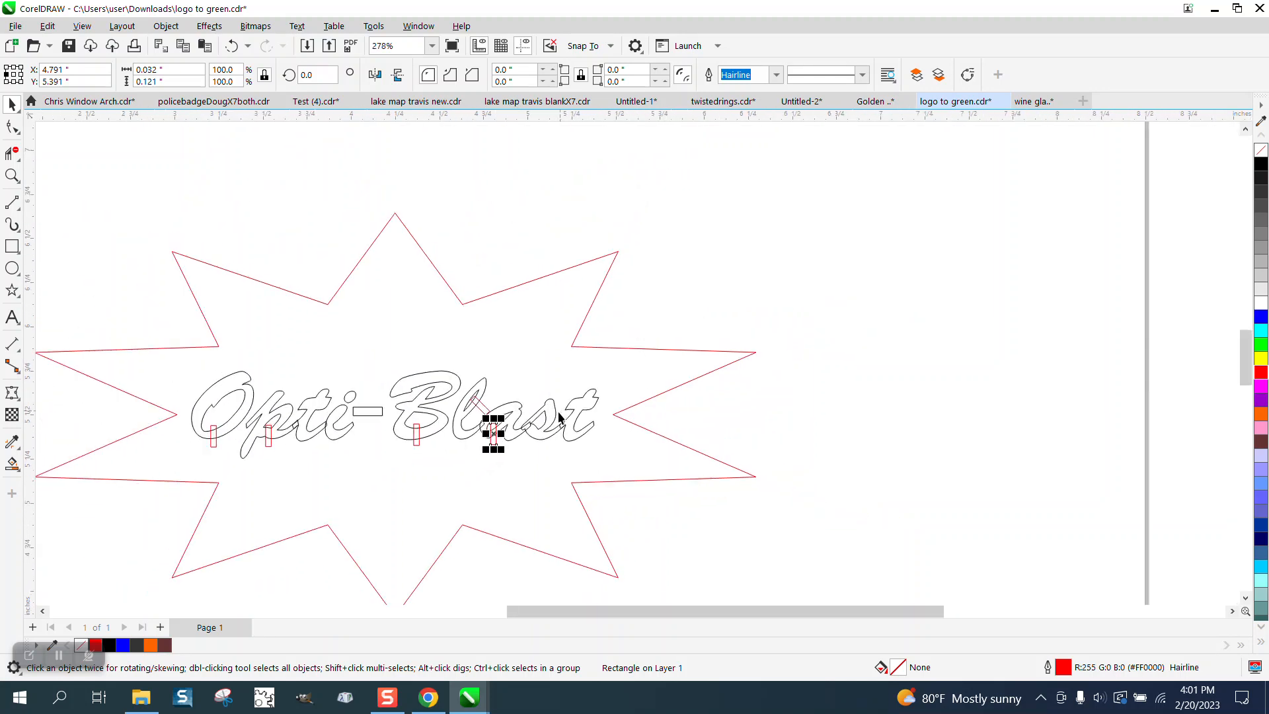
left_click_drag(99, 347, 684, 476)
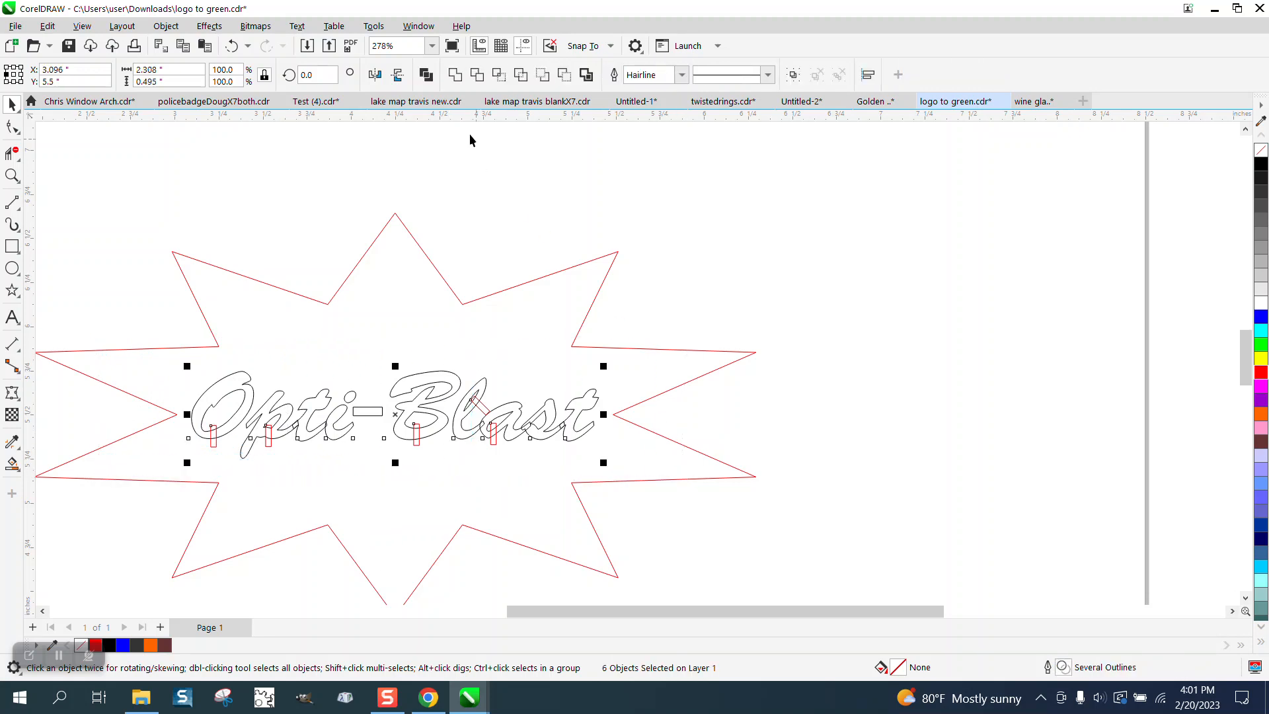
left_click(455, 76)
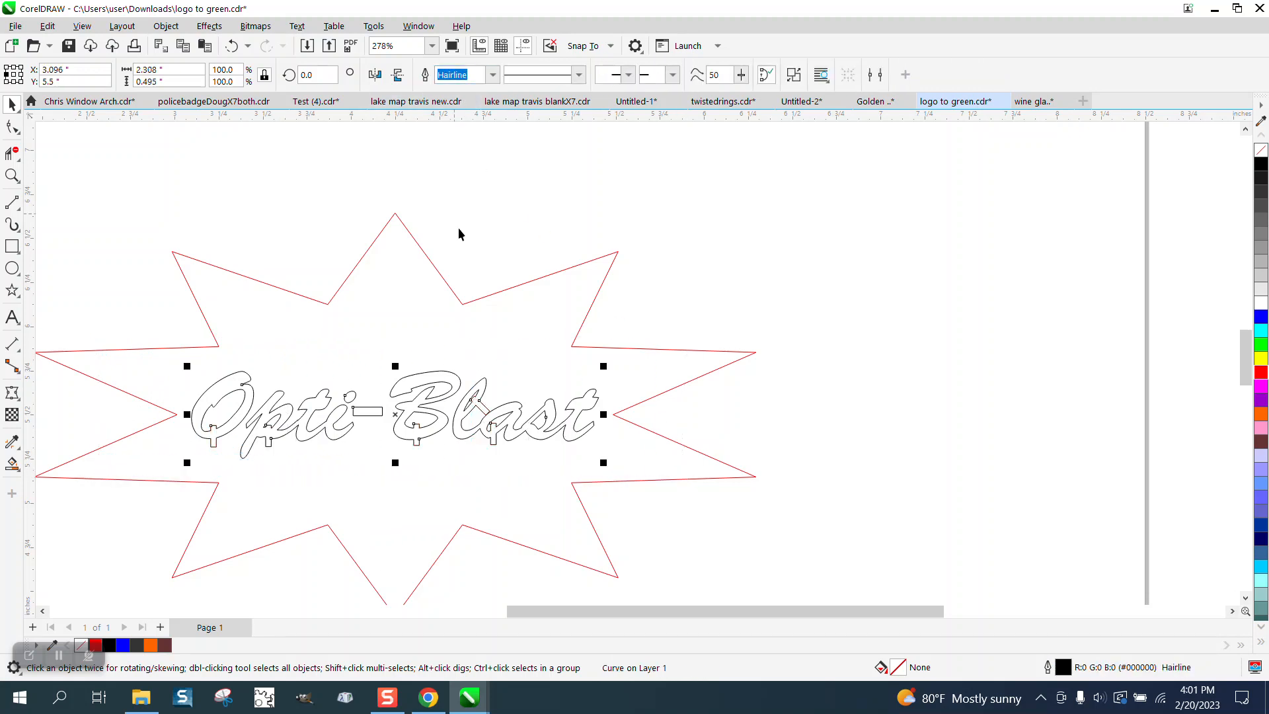
left_click(230, 48)
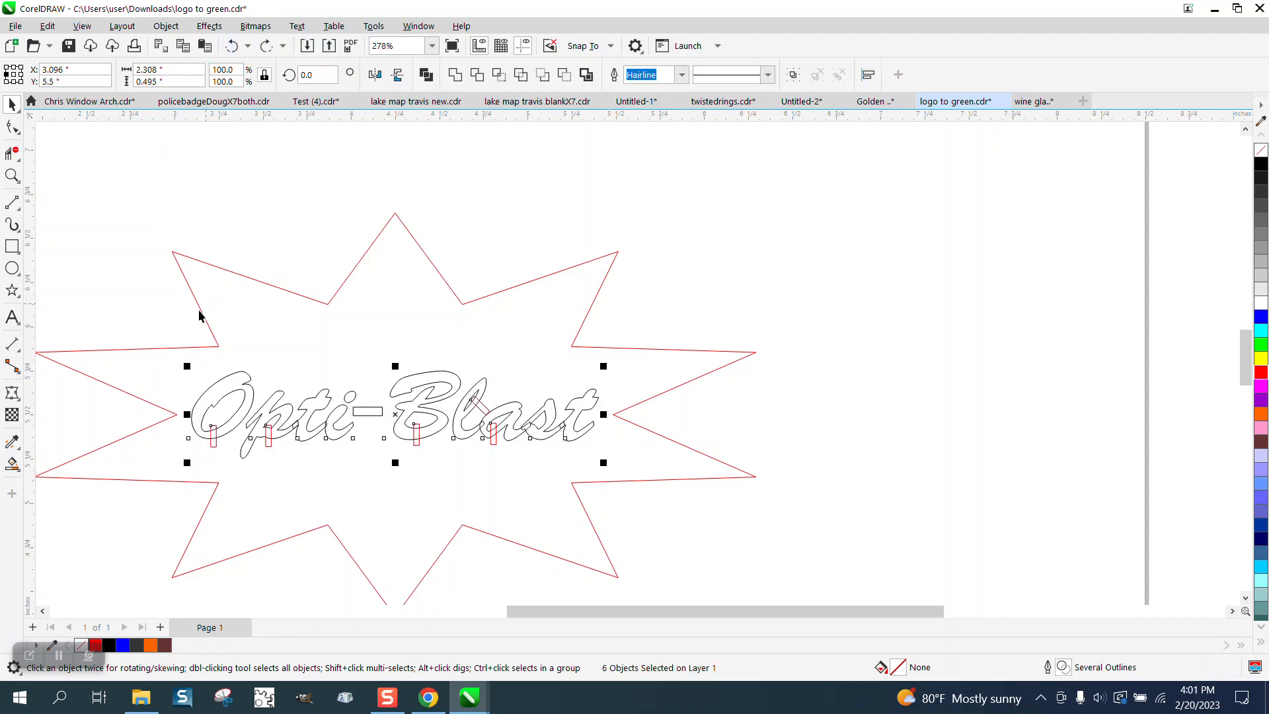
Step: Reselect the lettering and all five rectangles, weld them once more, and undo that weld
left_click(189, 322)
left_click_drag(162, 334, 632, 497)
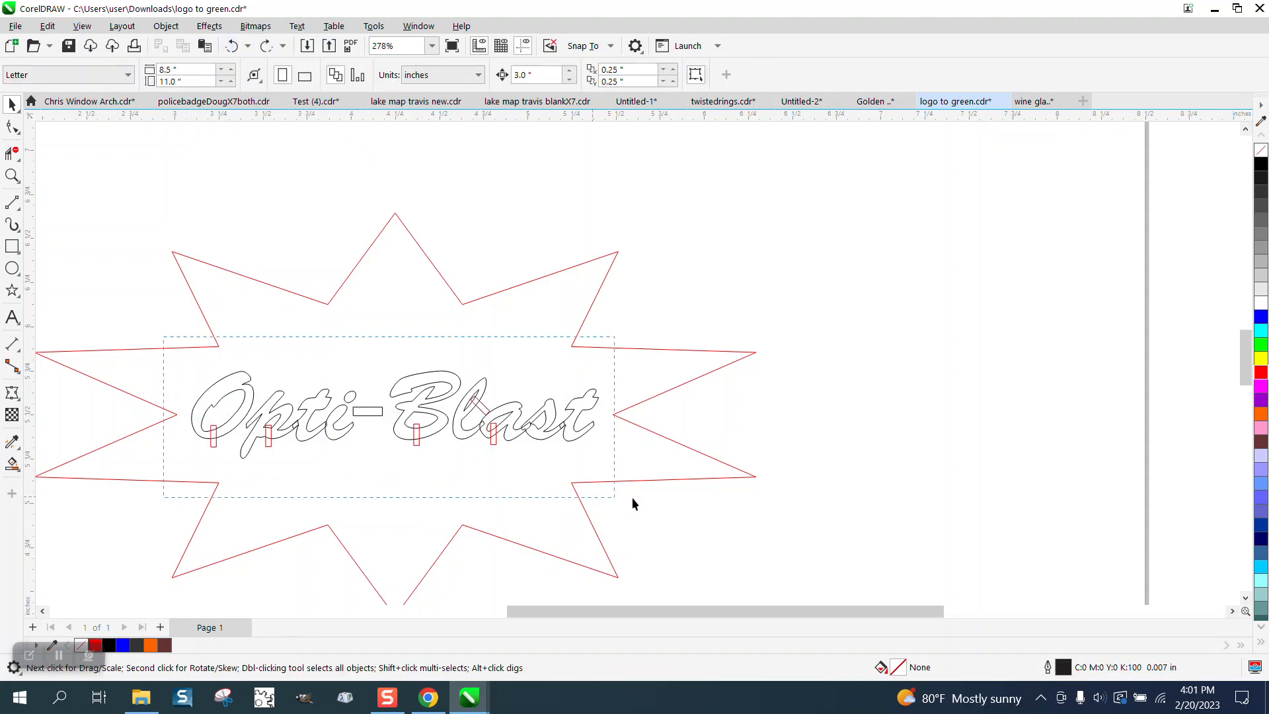
left_click(165, 26)
mouse_move(201, 347)
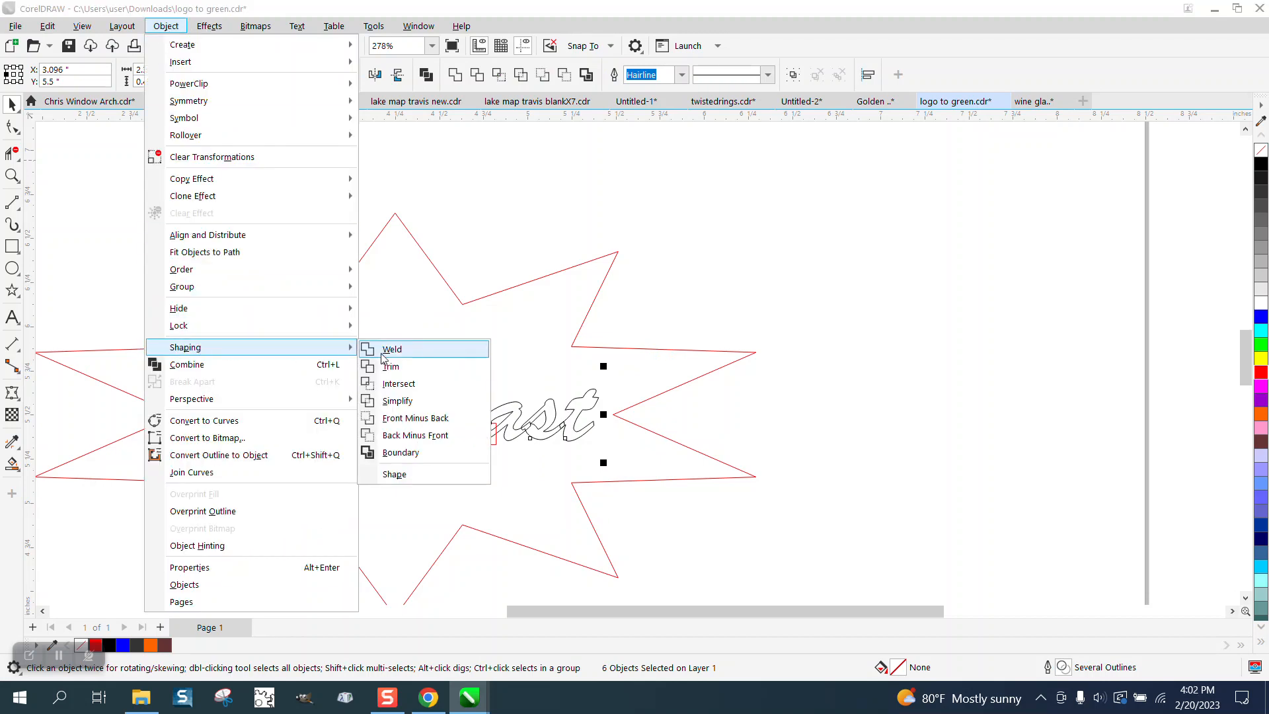
left_click(381, 345)
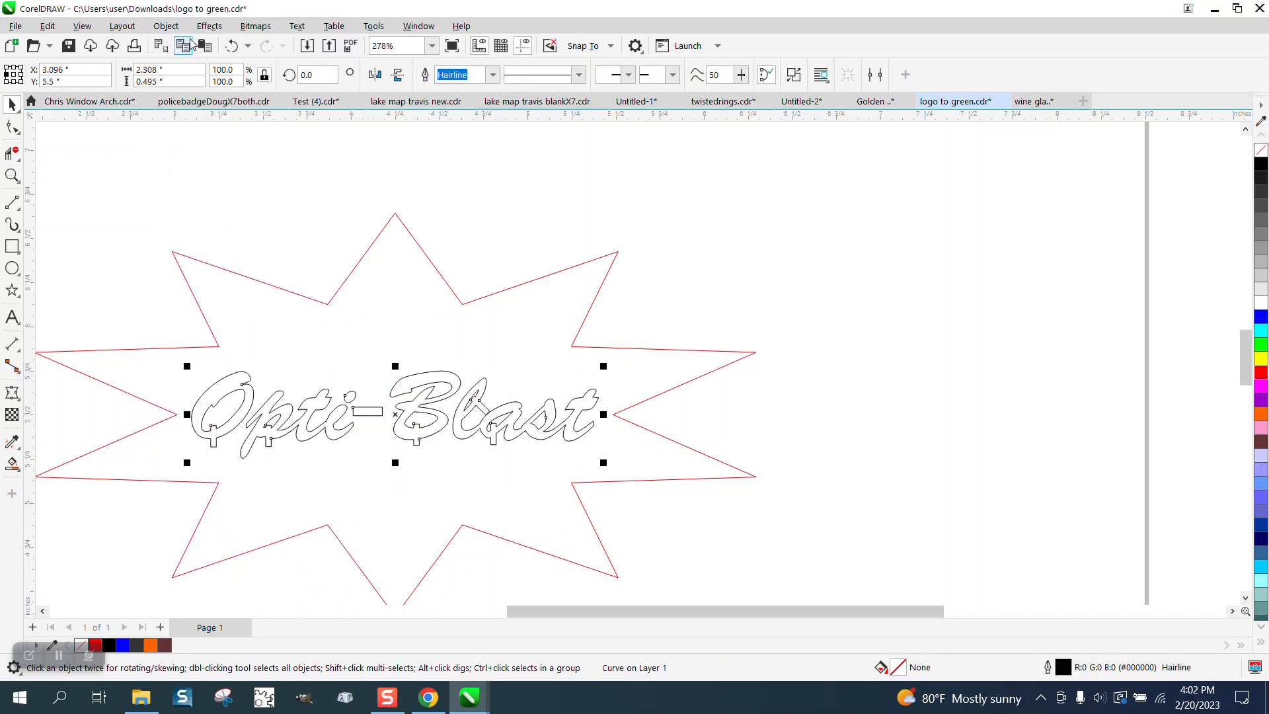
left_click(231, 45)
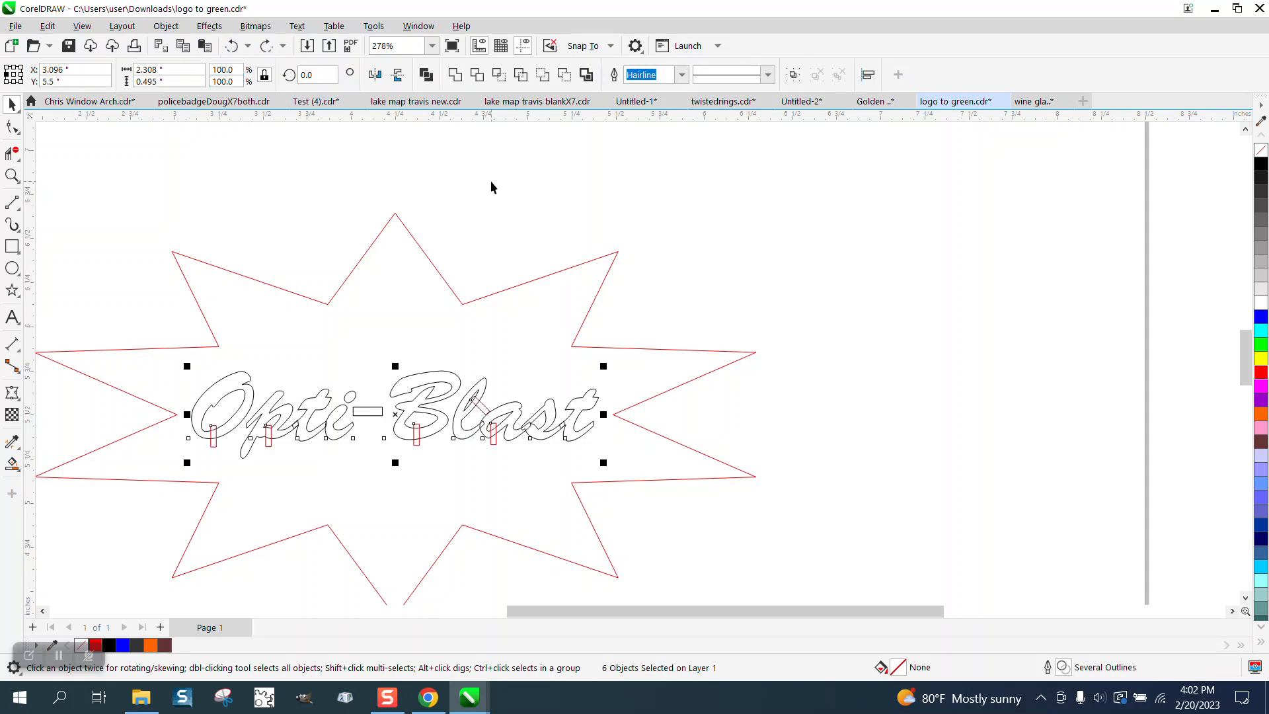
Step: Undo the placement of the rectangle copy on the letter a and redo it
left_click(232, 47)
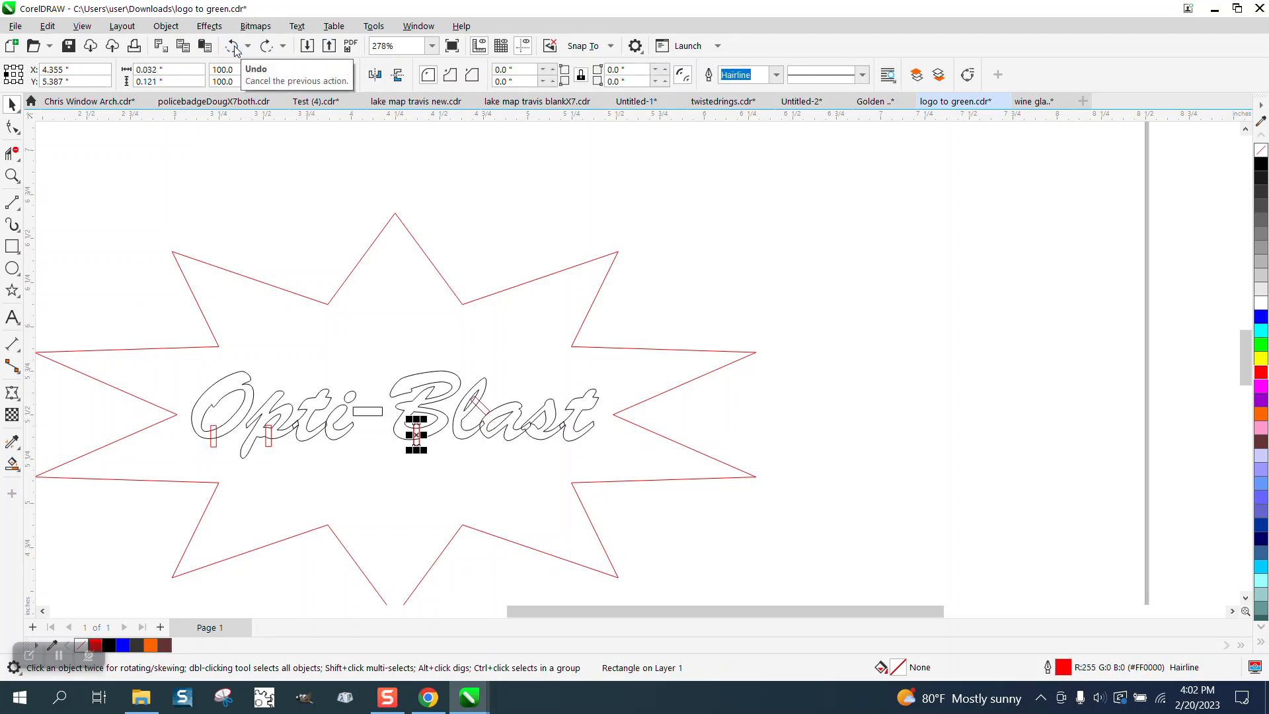
left_click(266, 46)
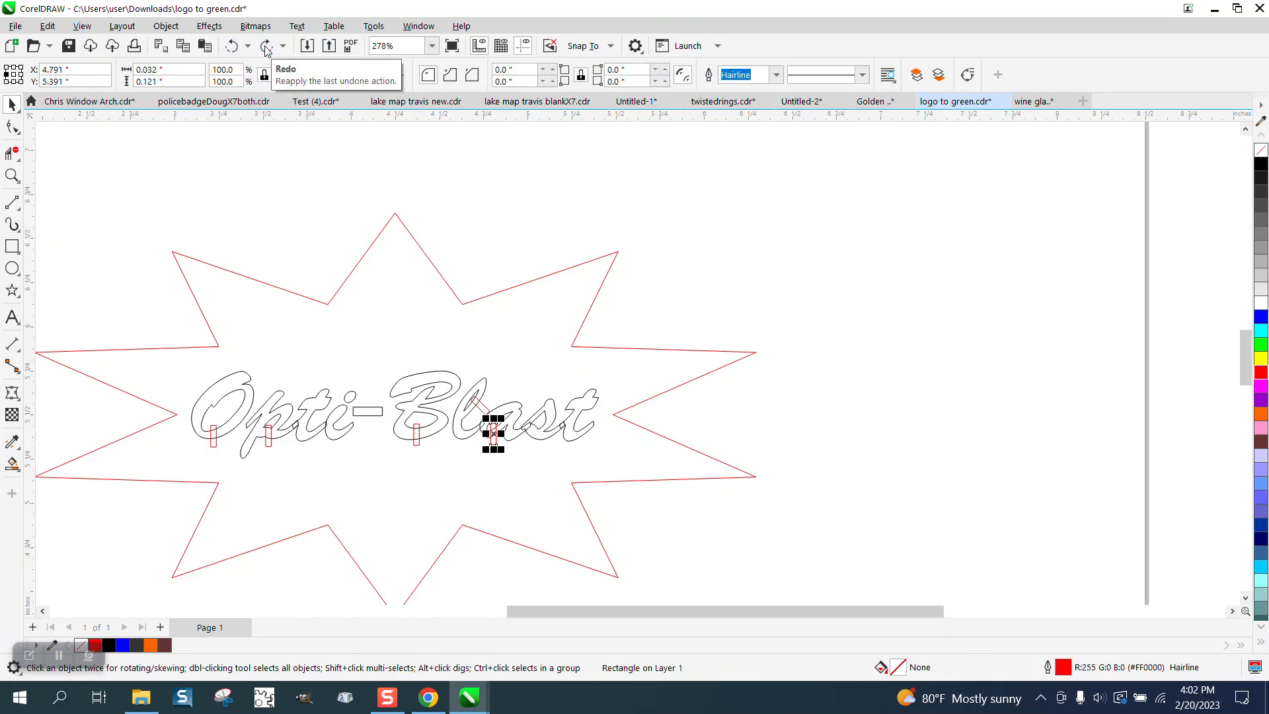
Step: Redo the weld of the lettering with its bridge rectangles, undo it again, and clear the selection
left_click(266, 46)
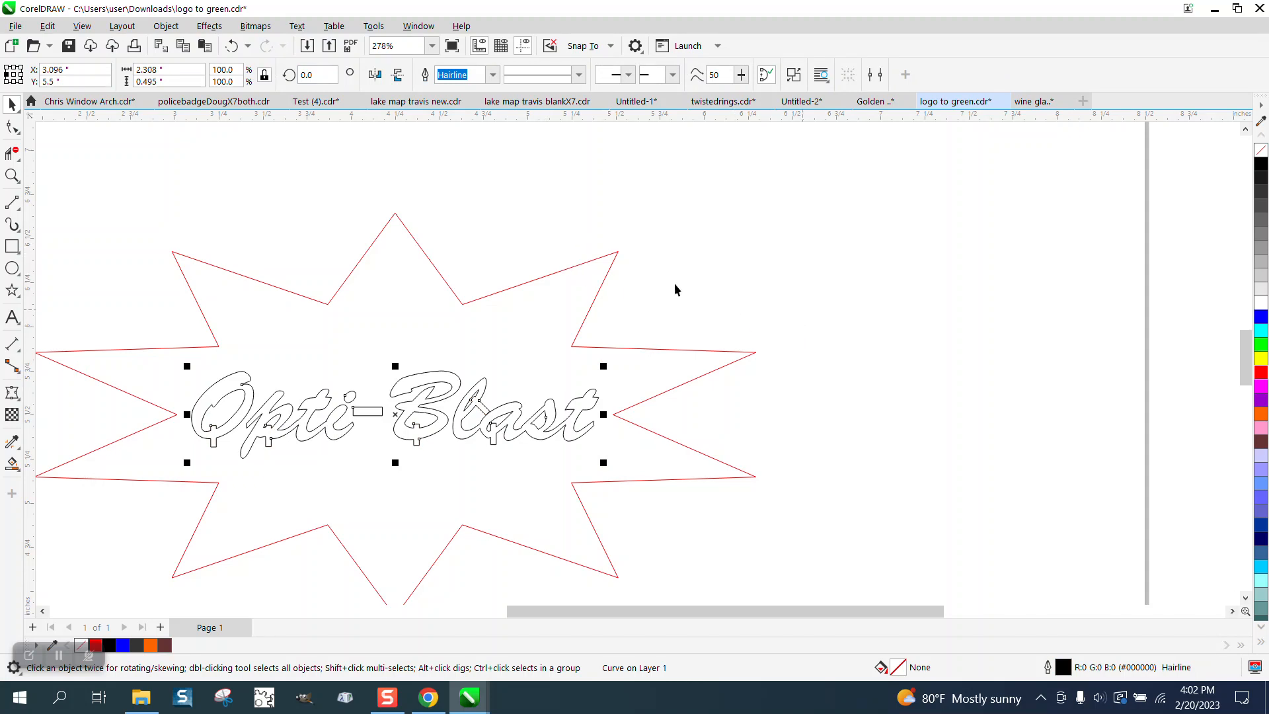
left_click(231, 46)
left_click(912, 391)
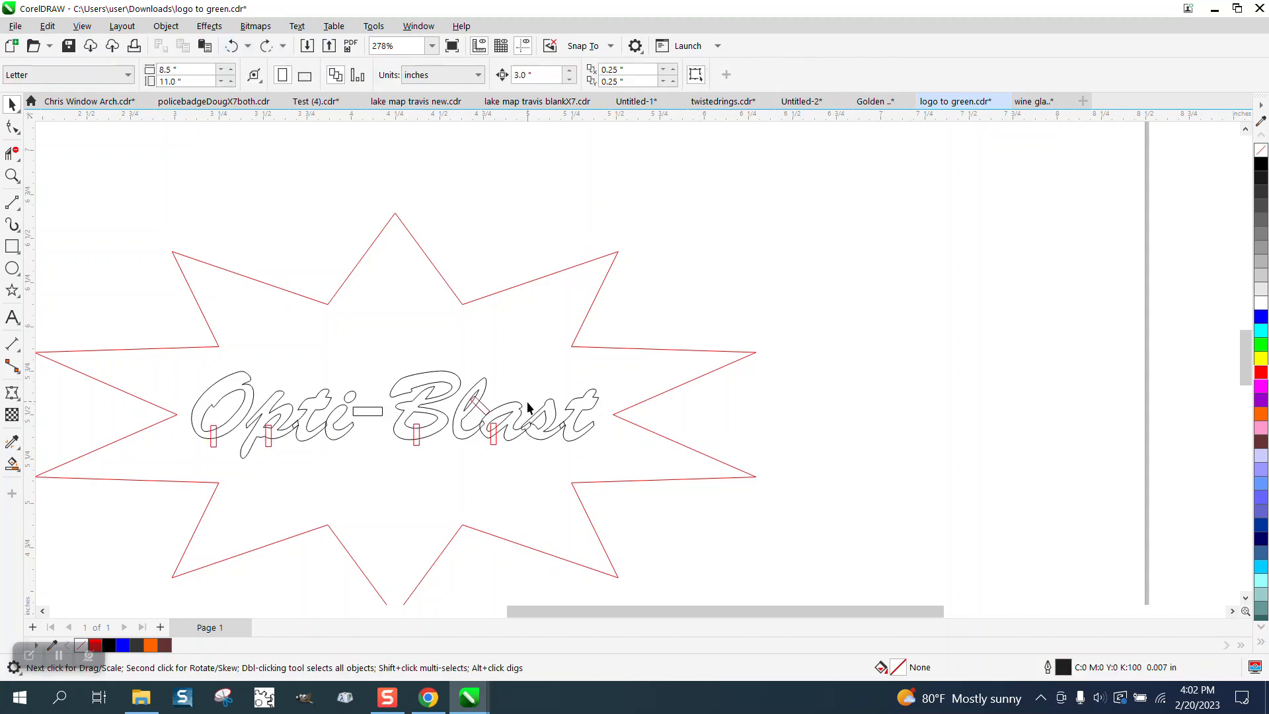
Step: Copy the upright red rectangle on the letter a to the lower curve of the letter s
left_click(494, 439)
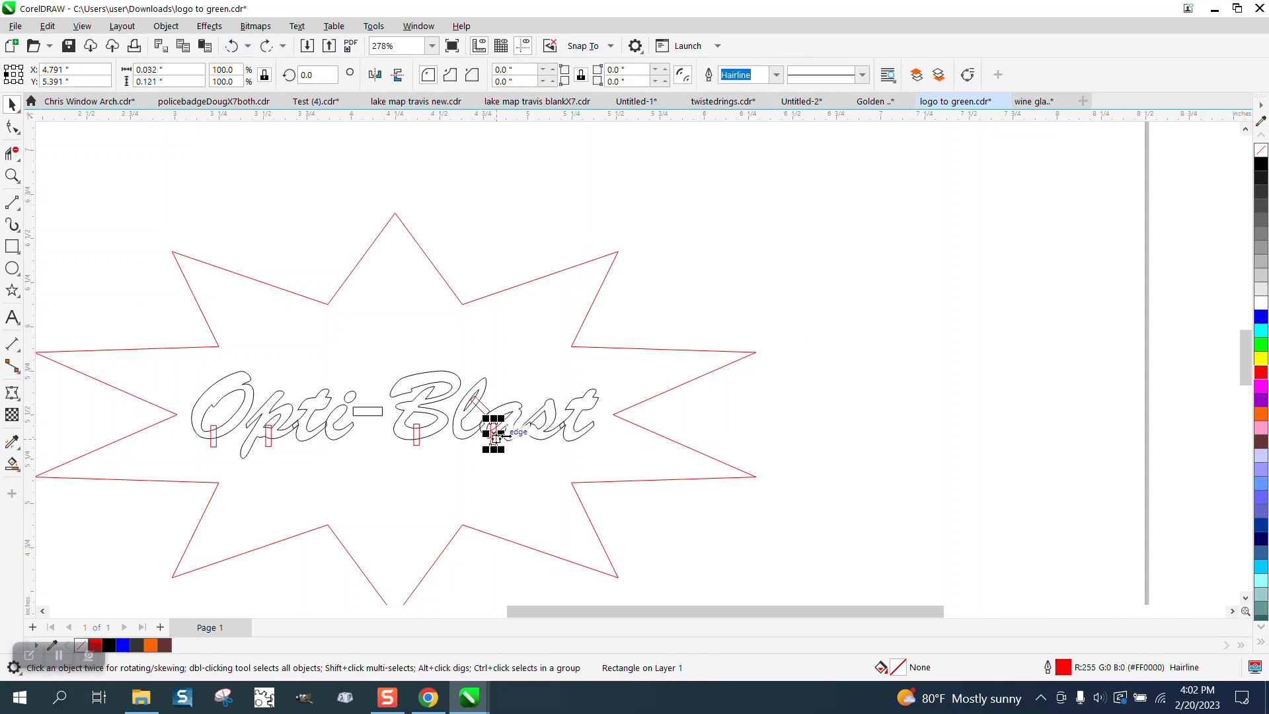
left_click_drag(495, 434, 540, 436)
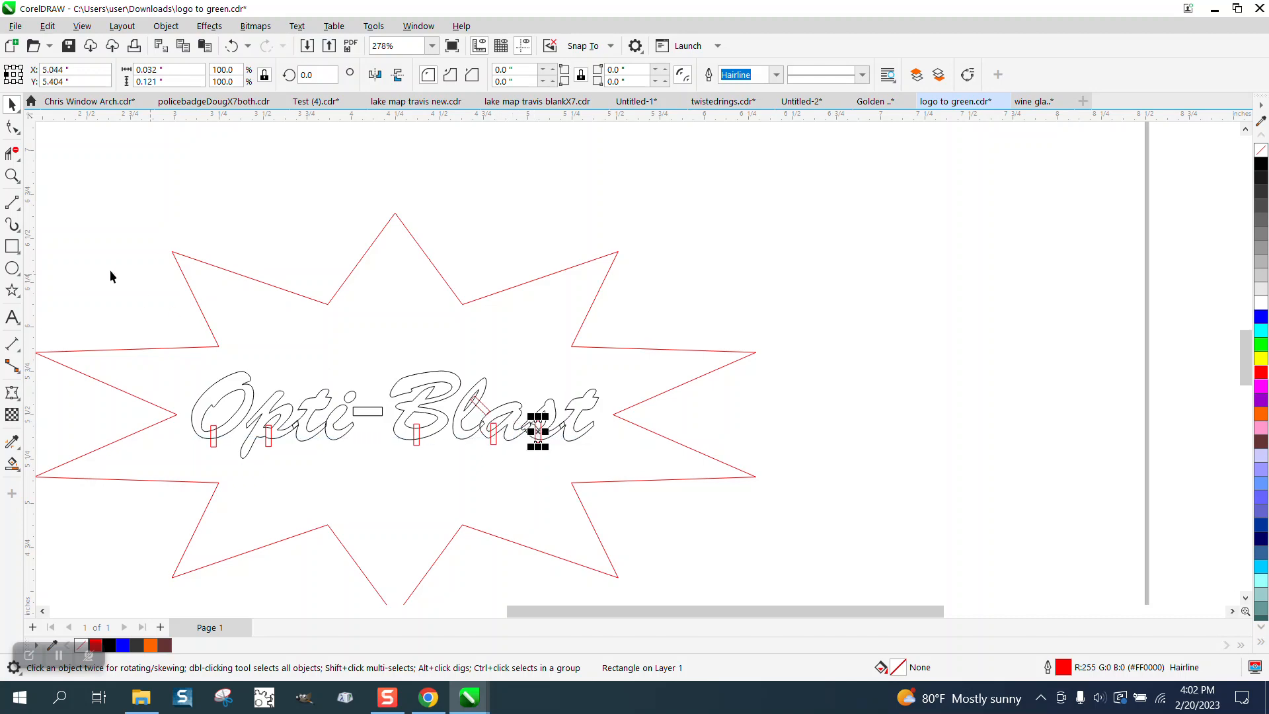
left_click(13, 175)
left_click_drag(436, 363, 576, 463)
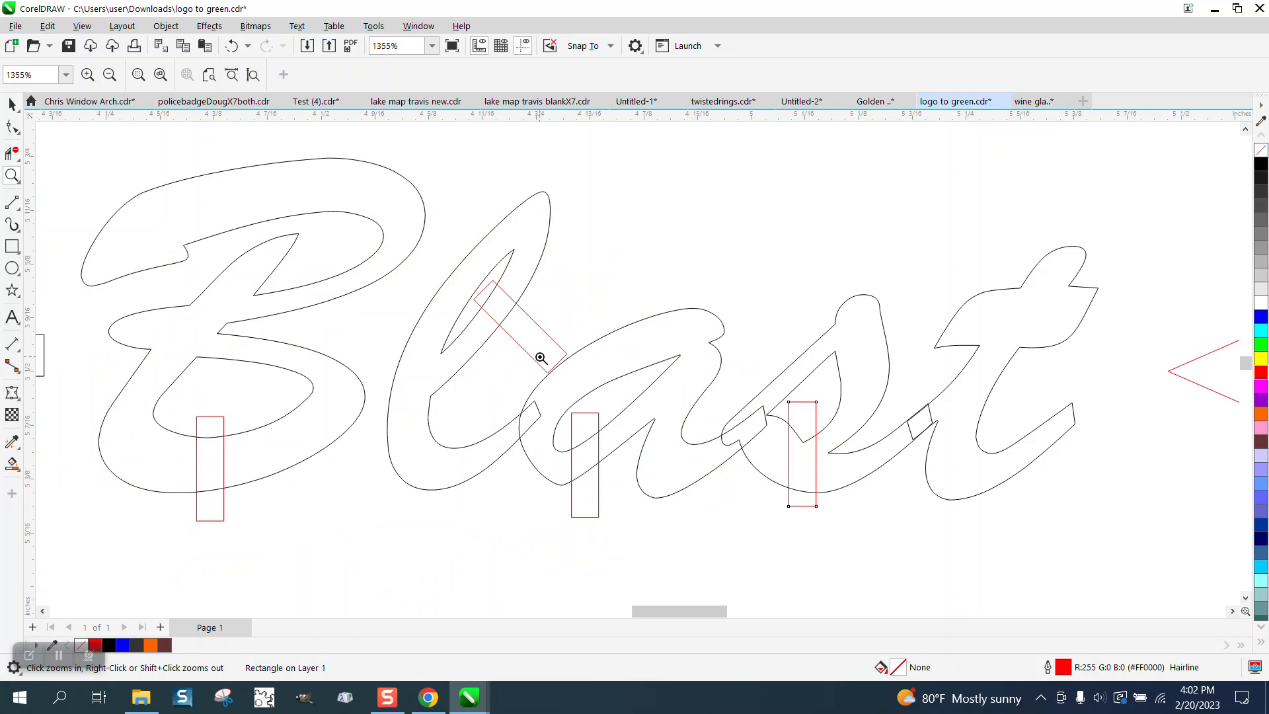
scroll(546, 362, "down", 5)
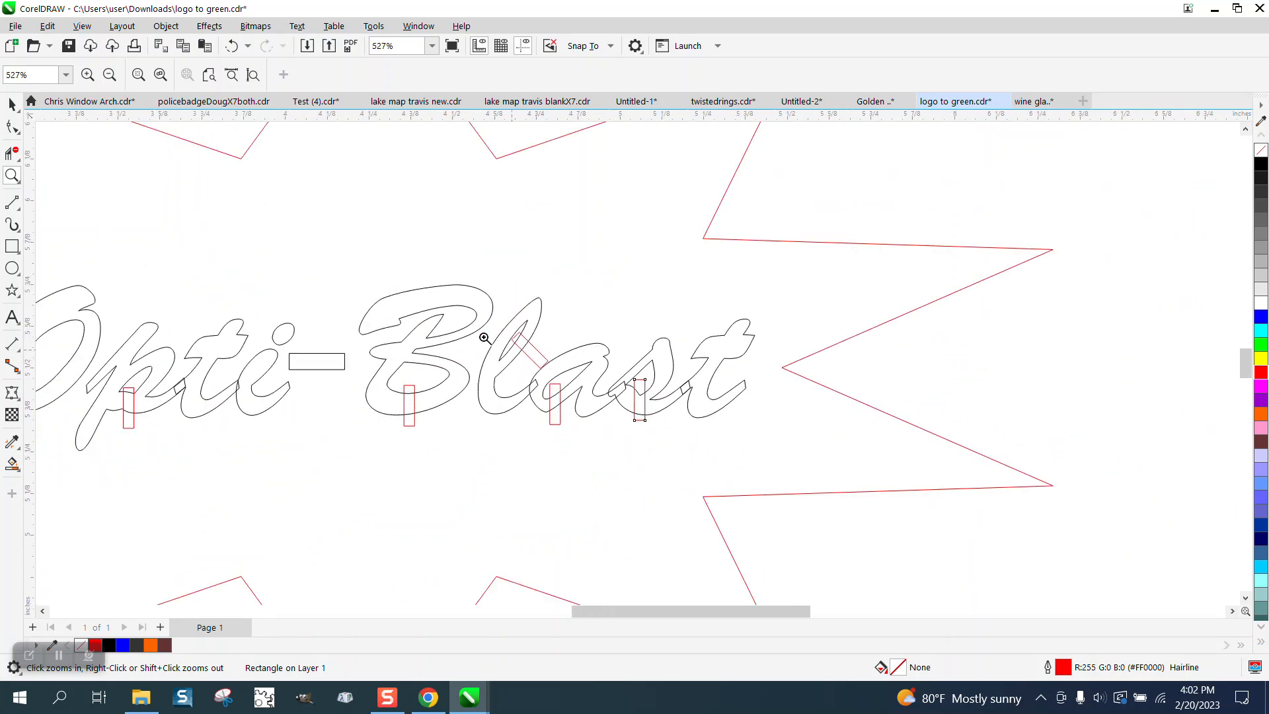
Step: Move the Opti-Blast text up 3 inches out of the red starburst, and shift the green logo image it overlaps clear of it
left_click(12, 104)
scroll(1072, 396, "down", 3)
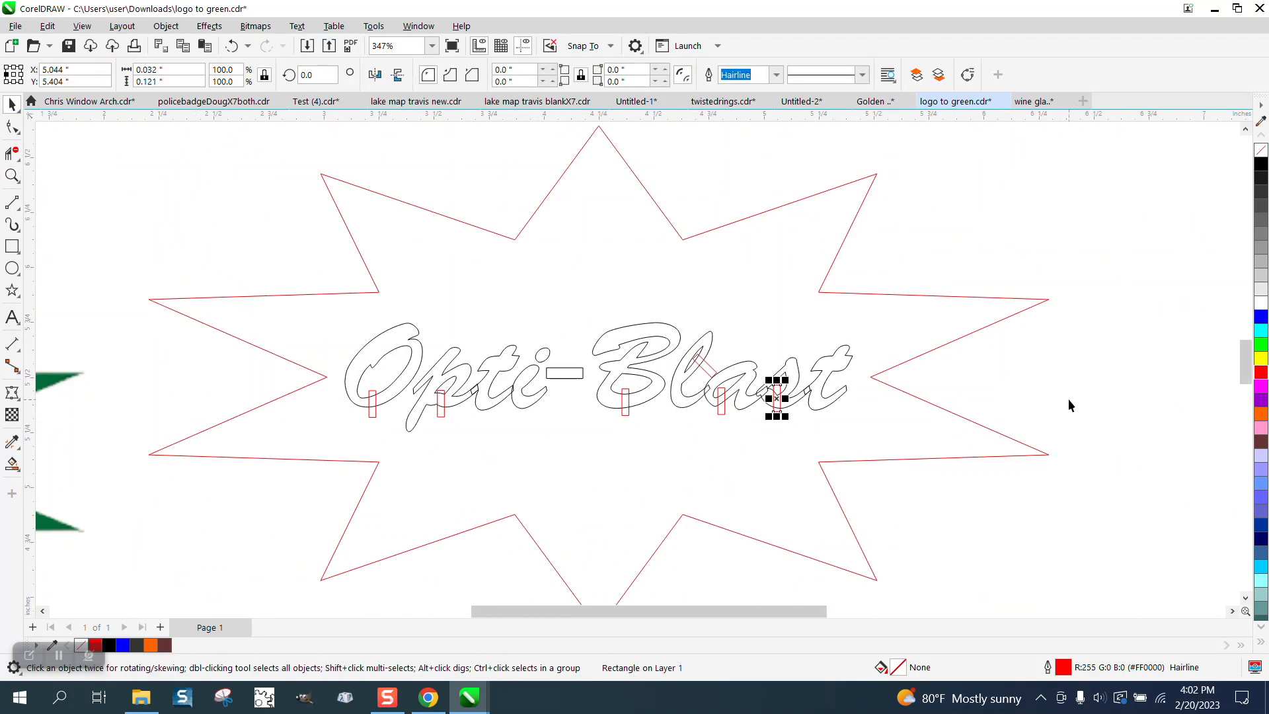
left_click(901, 366)
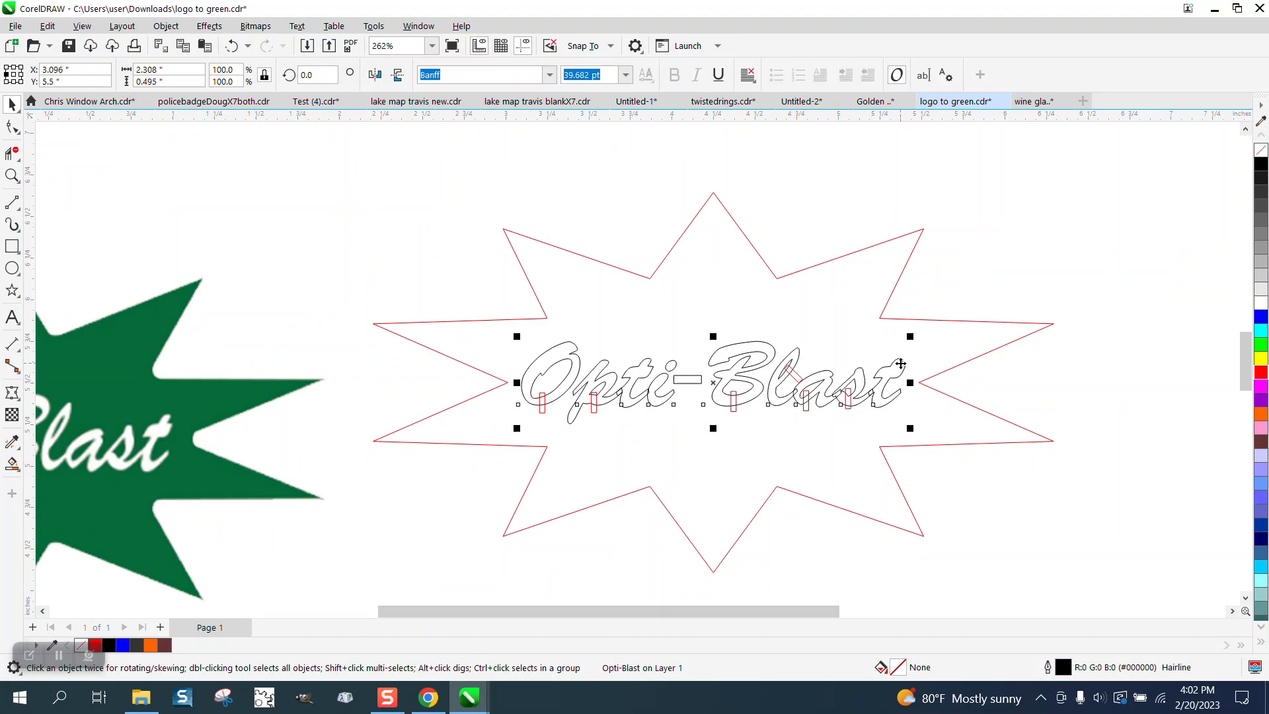
key("Up")
scroll(851, 525, "down", 4)
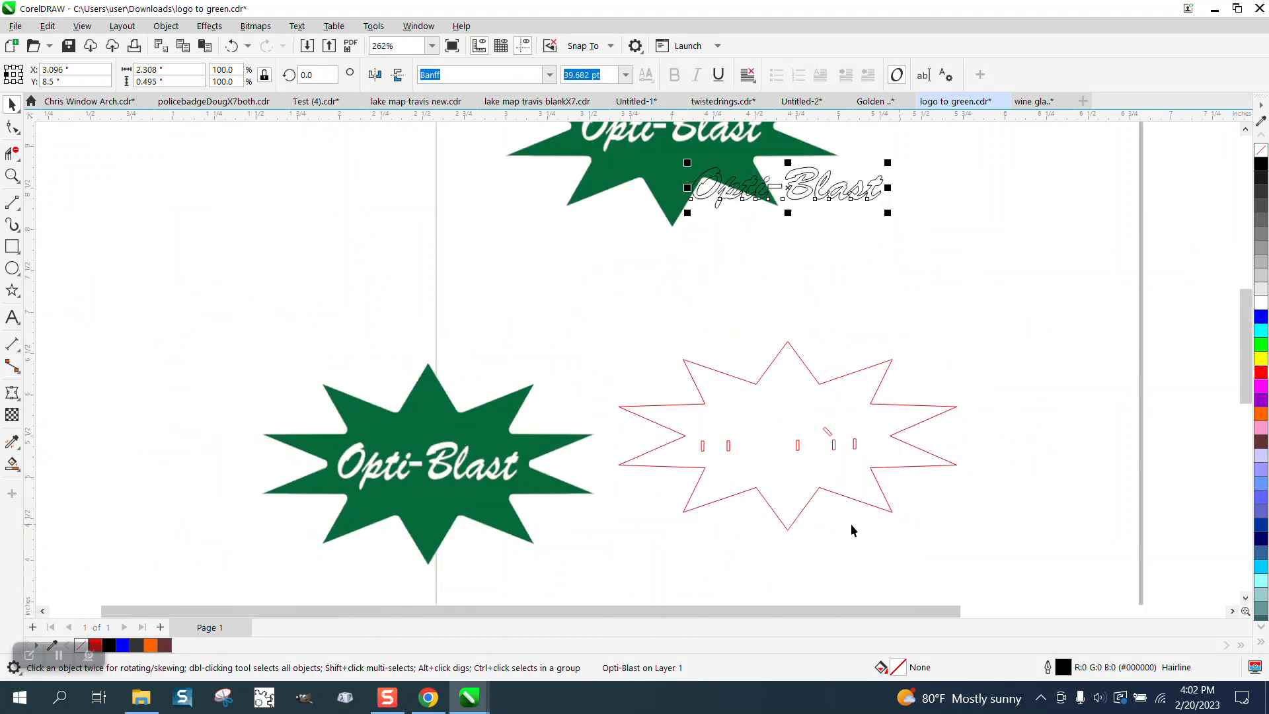
key("ctrl+v")
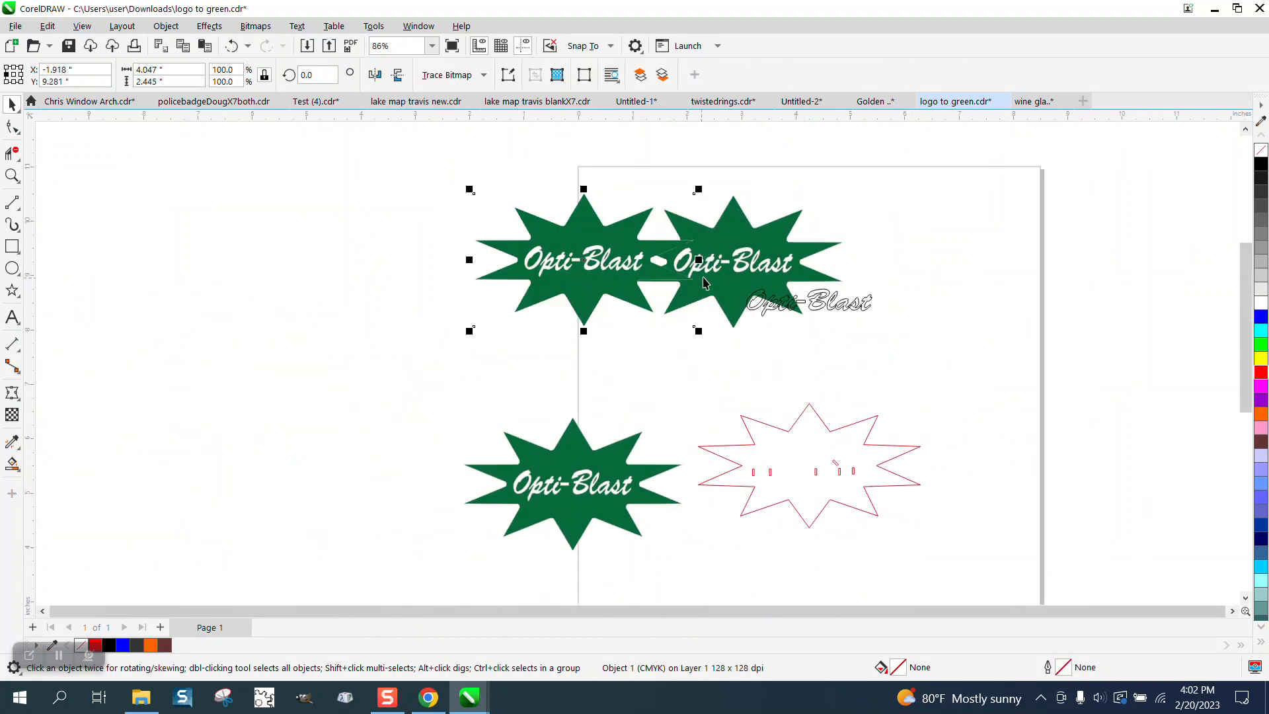
left_click_drag(731, 265, 420, 265)
Step: Weld the Opti-Blast text on its own to merge its overlapping letter outlines into one curve
left_click_drag(717, 265, 931, 351)
left_click(166, 27)
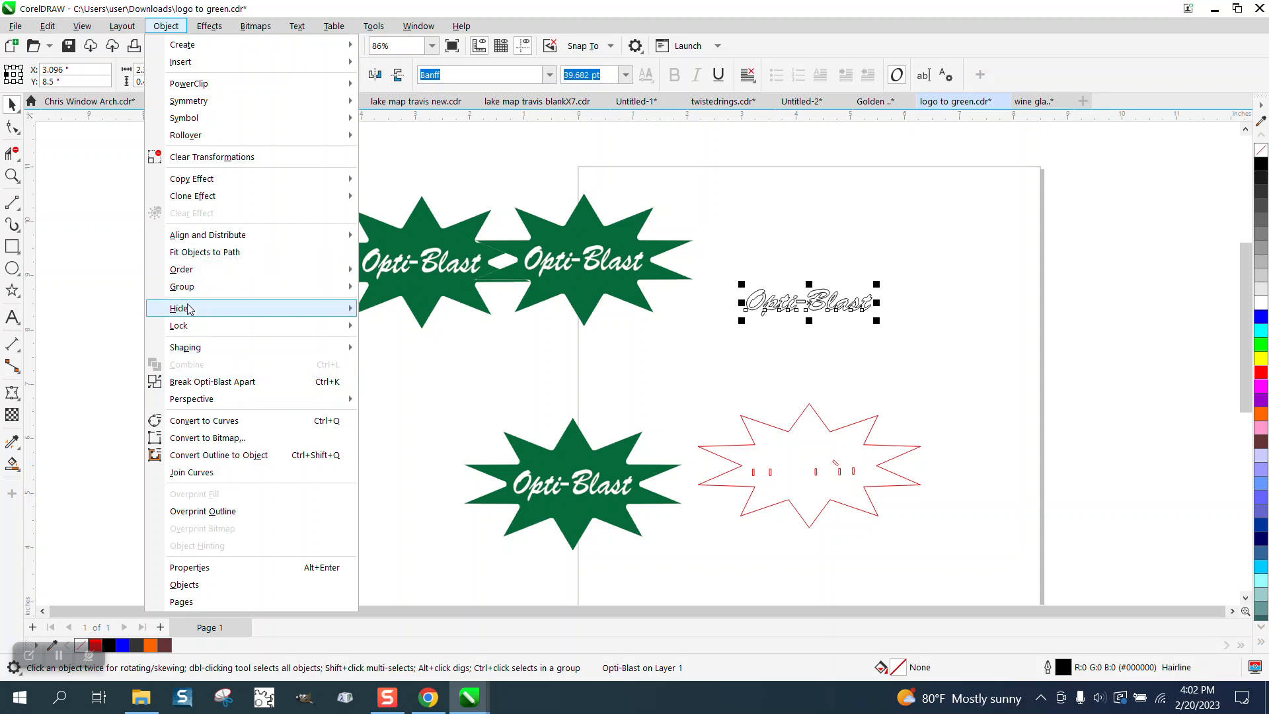
mouse_move(329, 352)
left_click(392, 349)
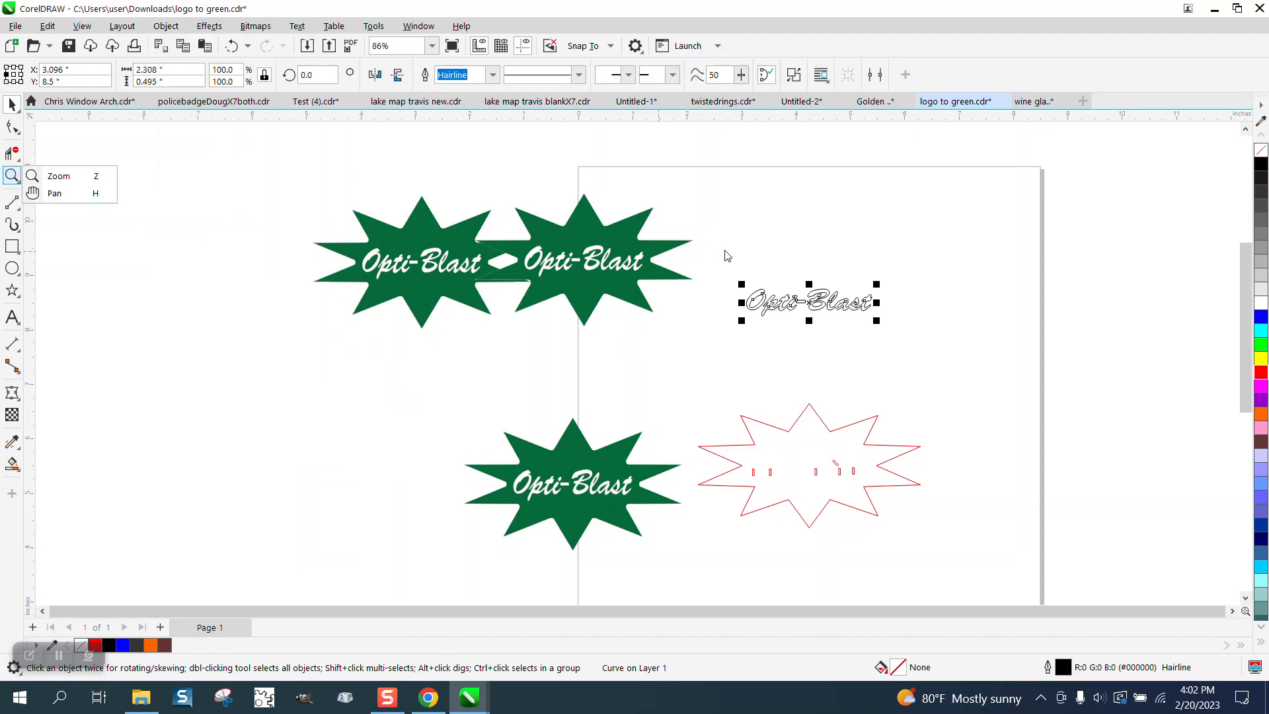
left_click(63, 176)
left_click_drag(750, 299, 886, 344)
scroll(411, 221, "down", 3)
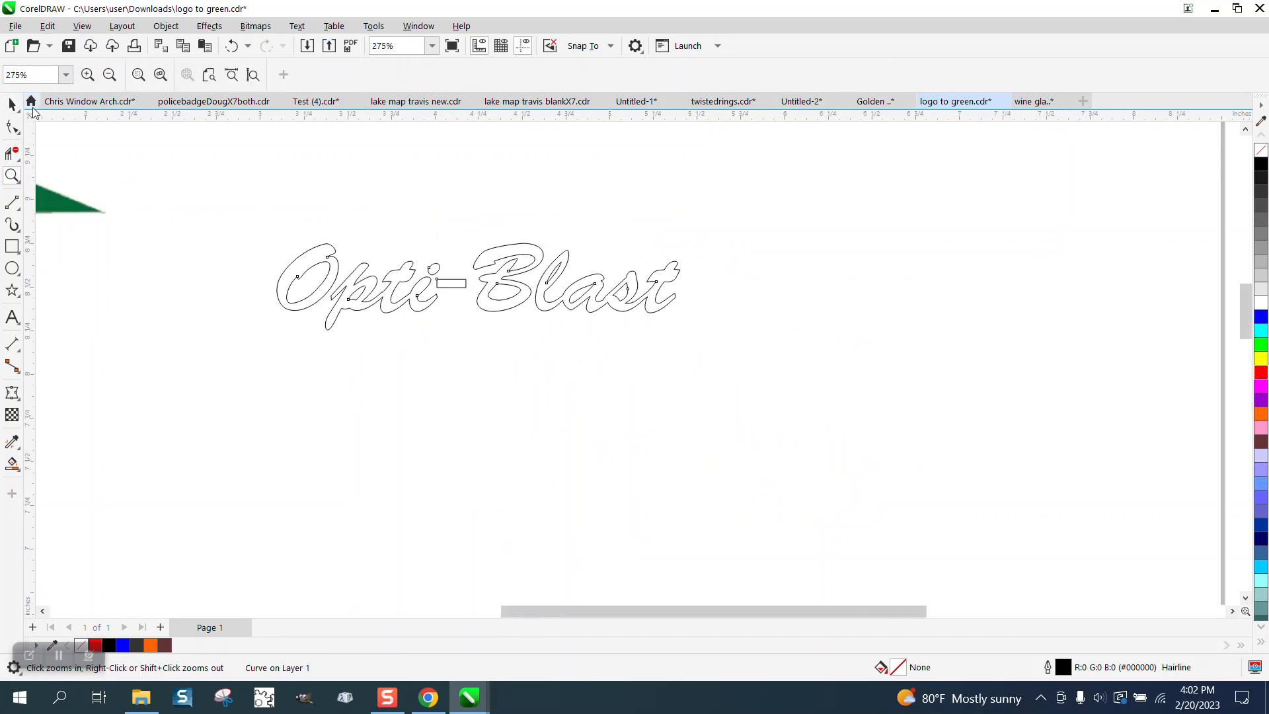
Step: Center the welded lettering on the page so it sits inside the starburst over the bridge rectangles
scroll(429, 169, "down", 3)
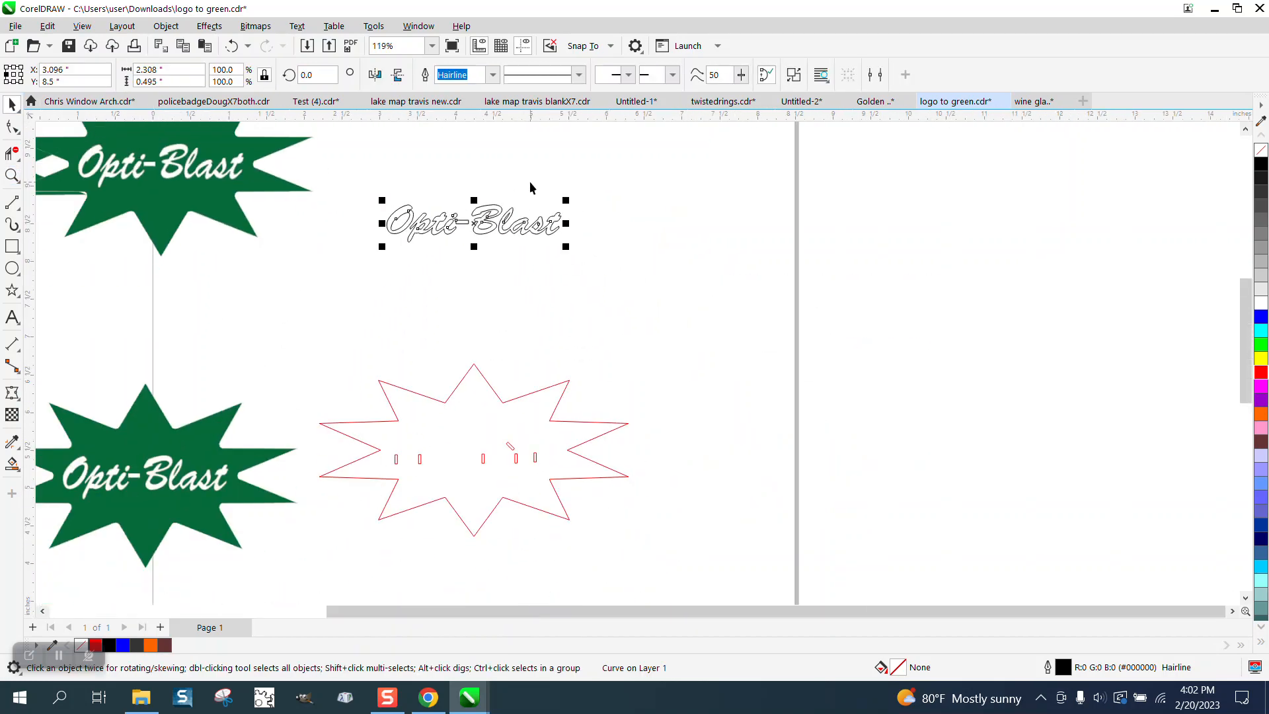
key("p")
left_click(12, 175)
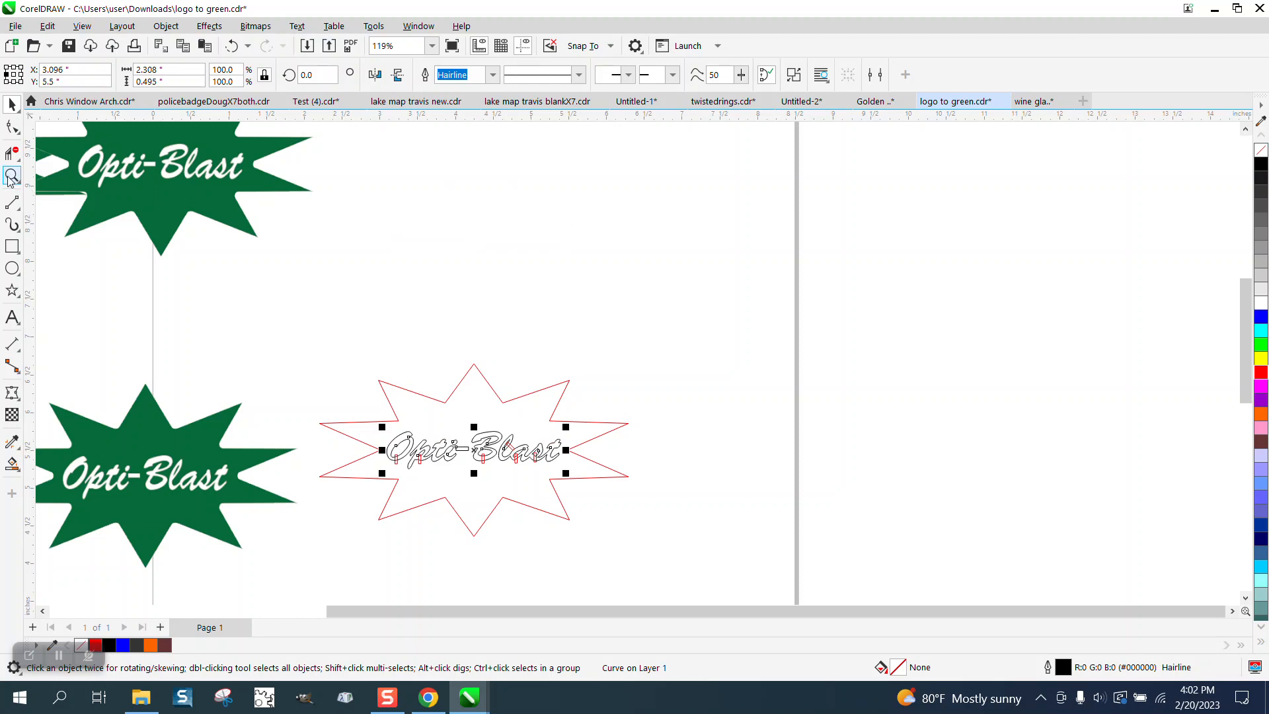
left_click_drag(357, 366, 731, 563)
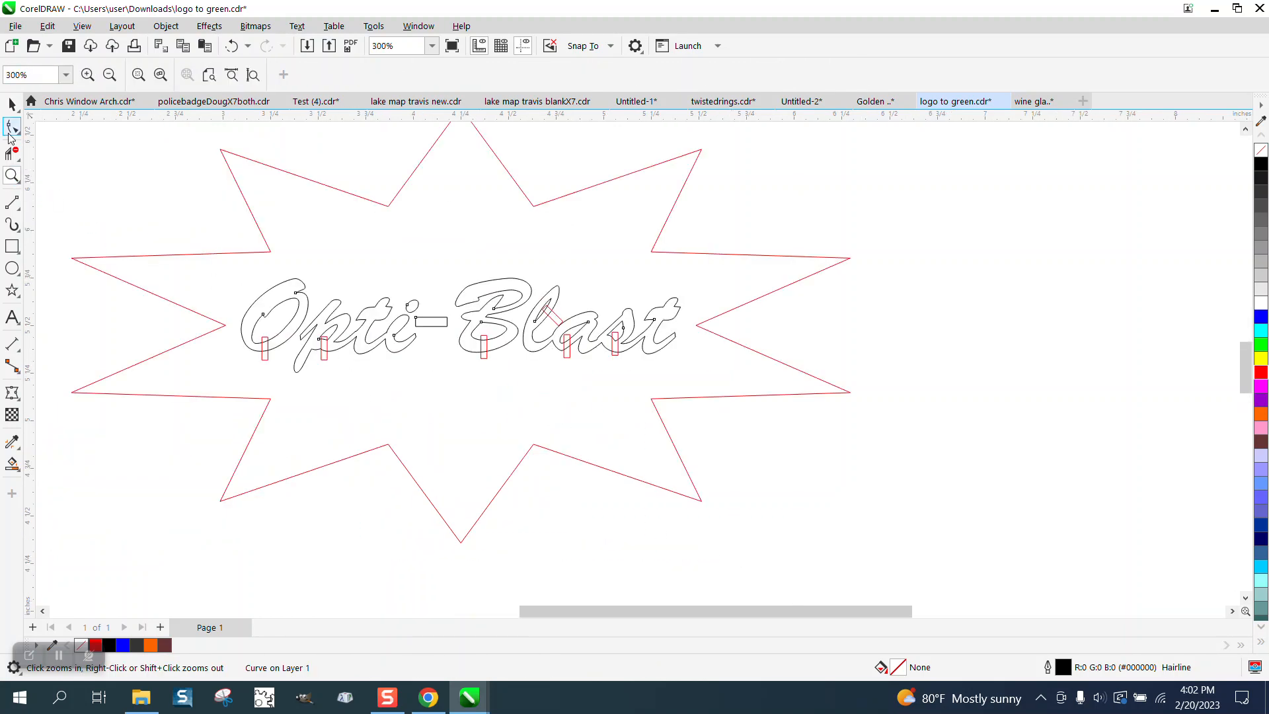
Step: Try welding the lettering curve with the six bridge rectangles, and undo the weld
left_click(12, 104)
left_click_drag(174, 237, 715, 391)
left_click(454, 75)
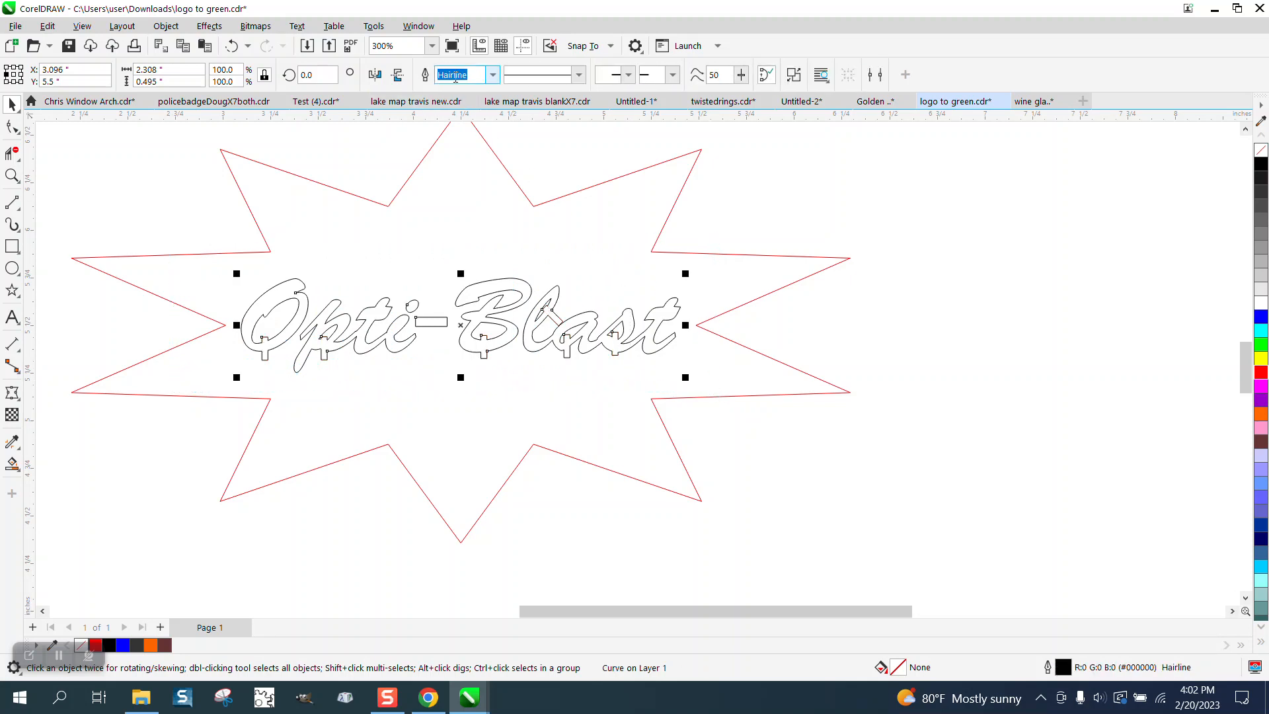
left_click(230, 47)
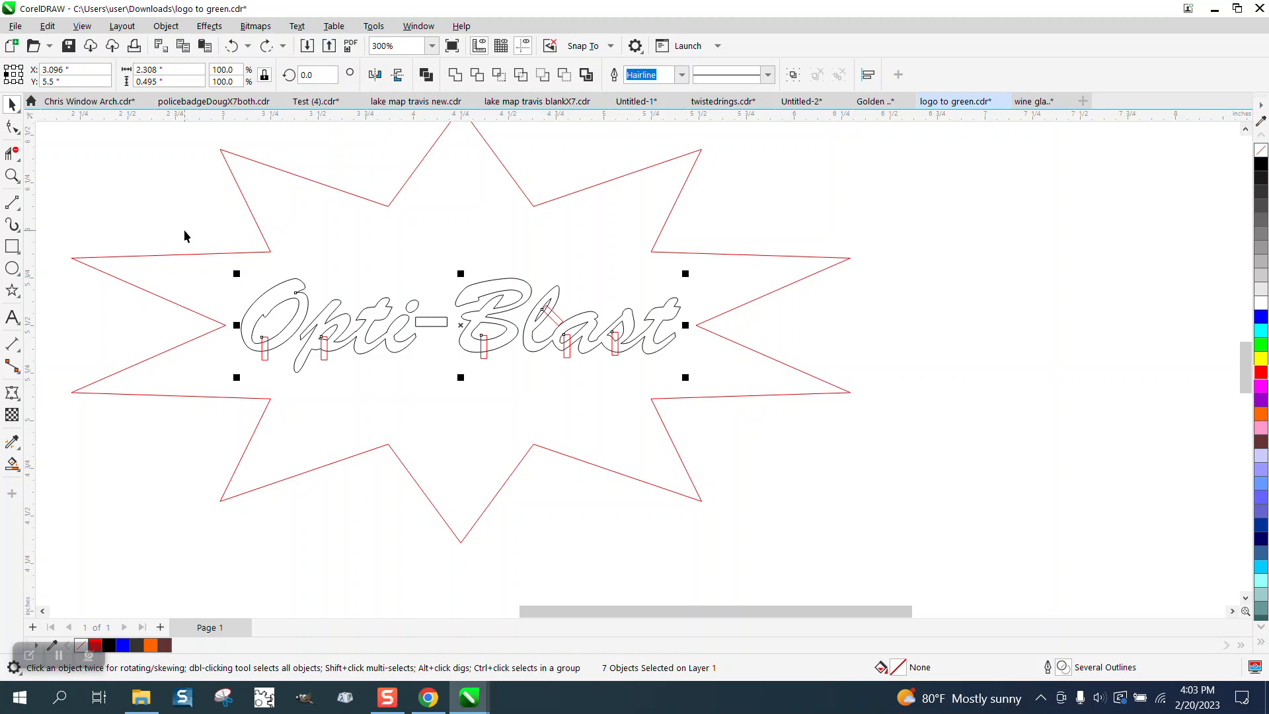
Step: Try combining the lettering curve and the six bridge rectangles into one object, and undo it
left_click_drag(186, 234, 624, 412)
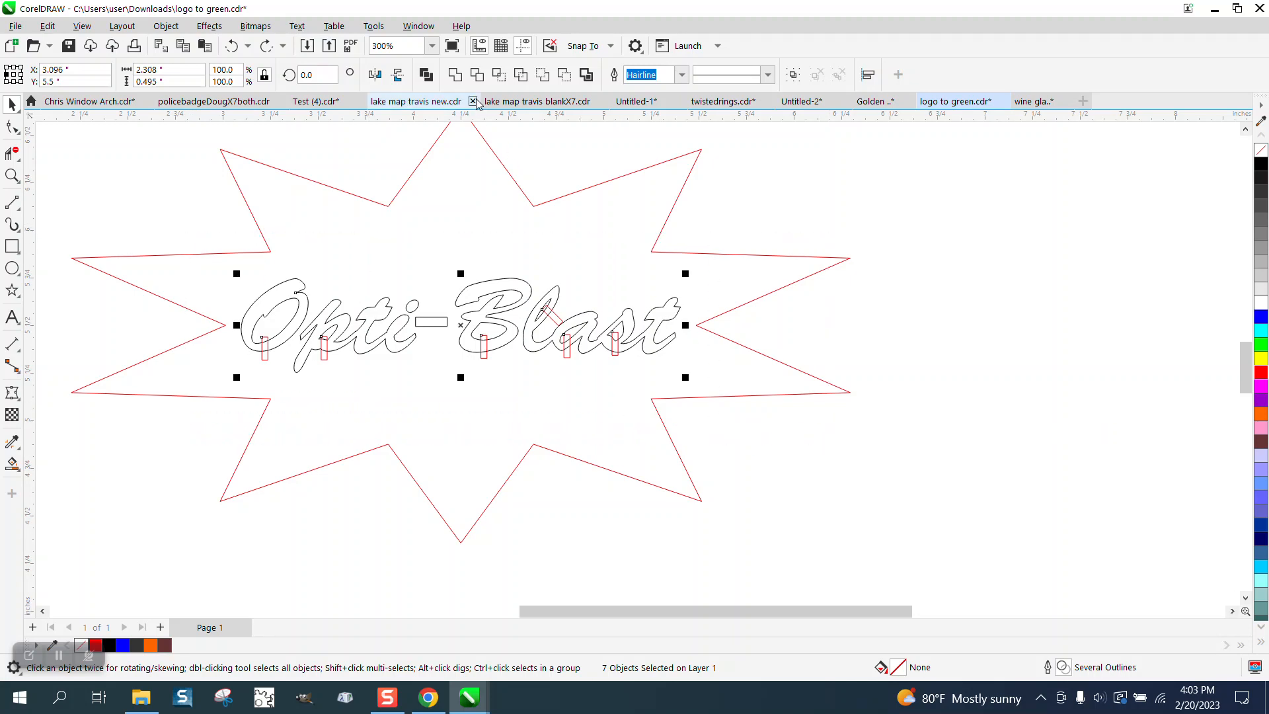
key("ctrl+l")
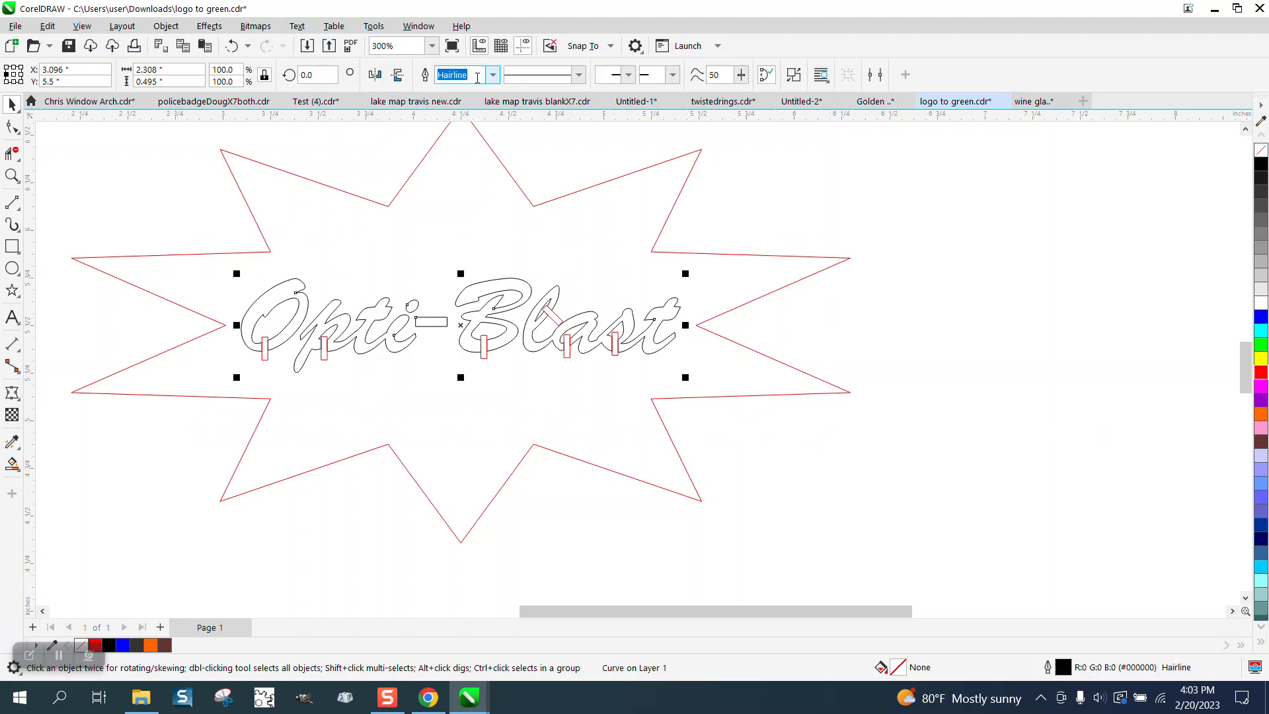
left_click(232, 46)
left_click_drag(186, 234, 787, 409)
left_click(497, 75)
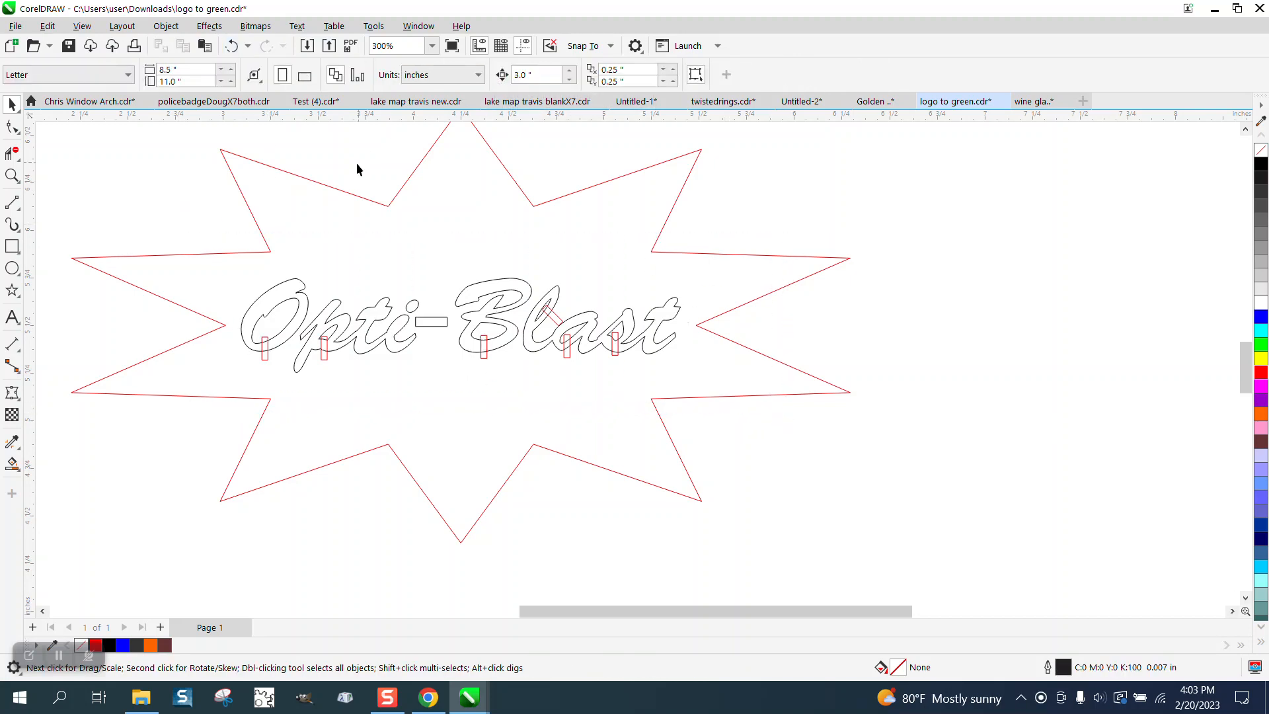
left_click(232, 45)
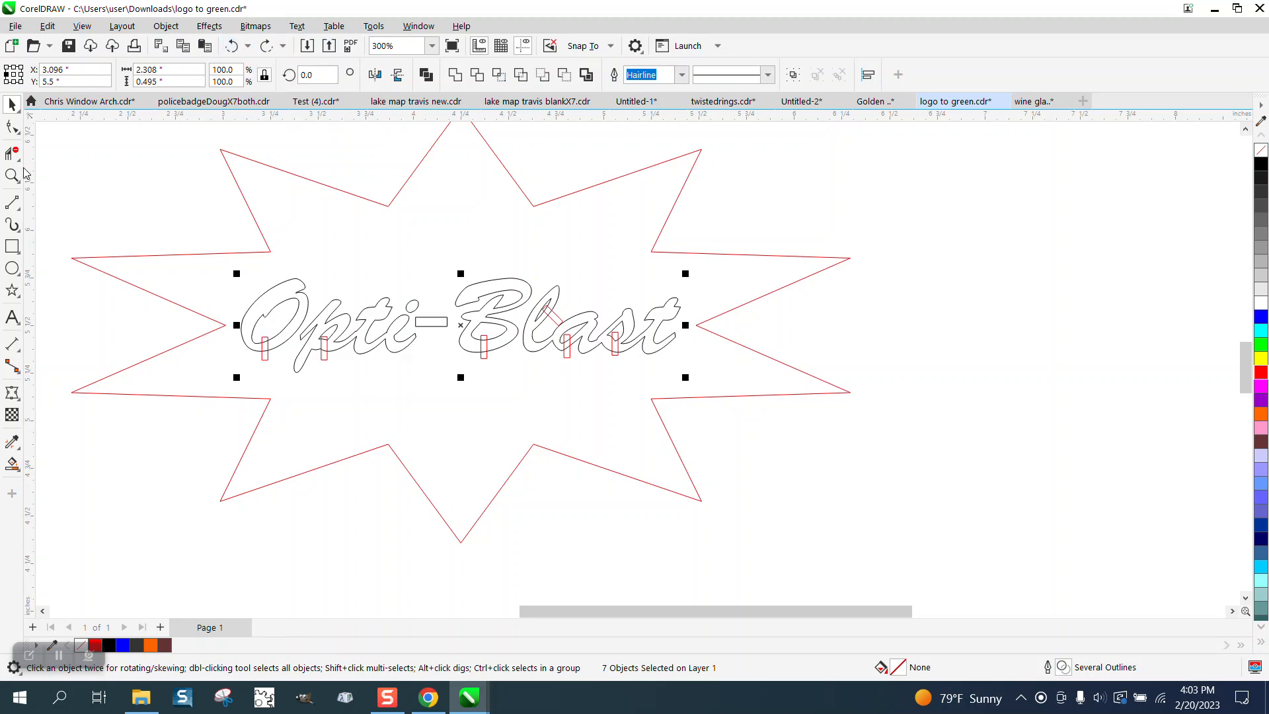
Step: Open bridge gaps in the O, p and B by deleting the unwanted segments at their rectangles with Virtual Segment Delete
left_click(11, 175)
left_click_drag(217, 298, 764, 415)
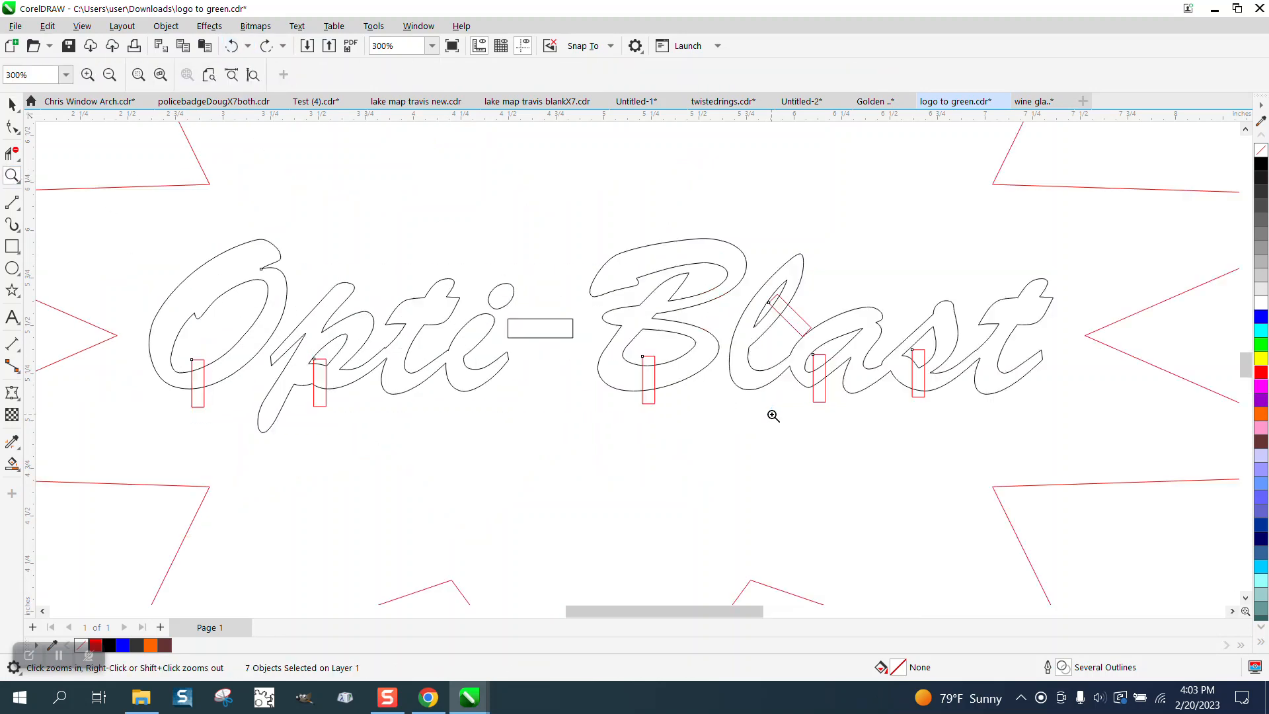
left_click(9, 153)
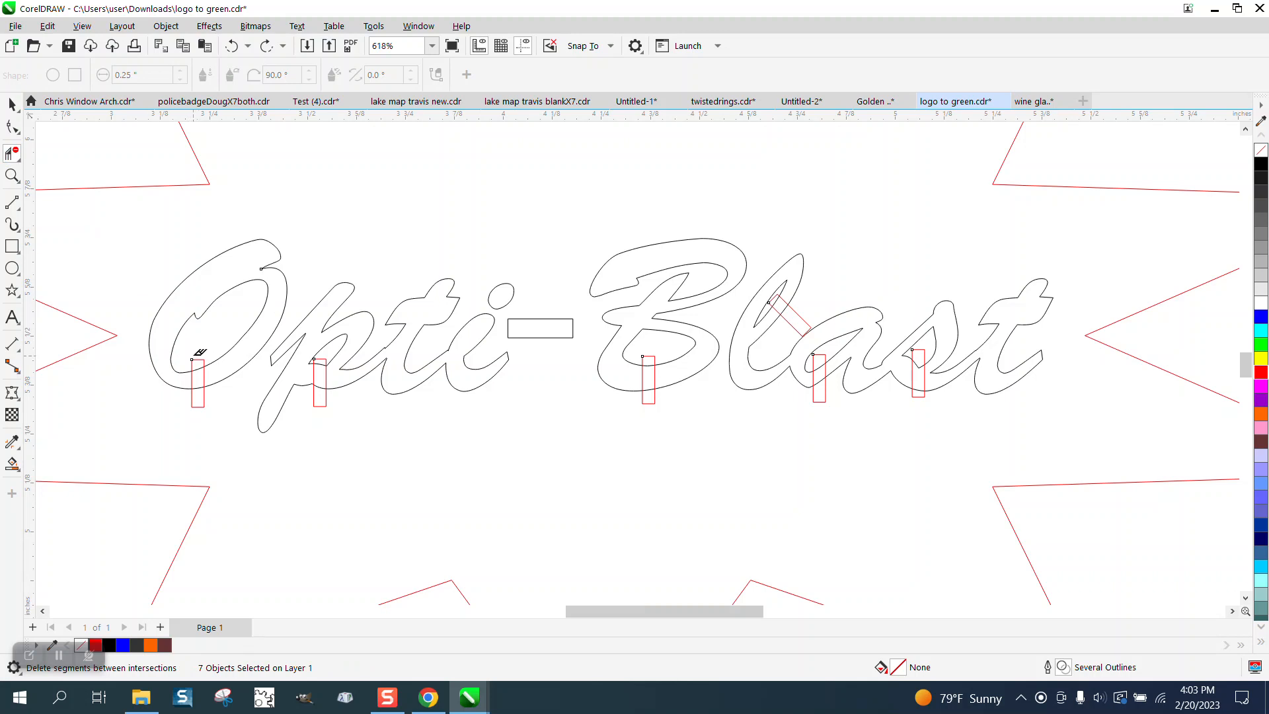
left_click_drag(195, 354, 215, 425)
left_click_drag(323, 351, 327, 414)
left_click_drag(653, 348, 695, 413)
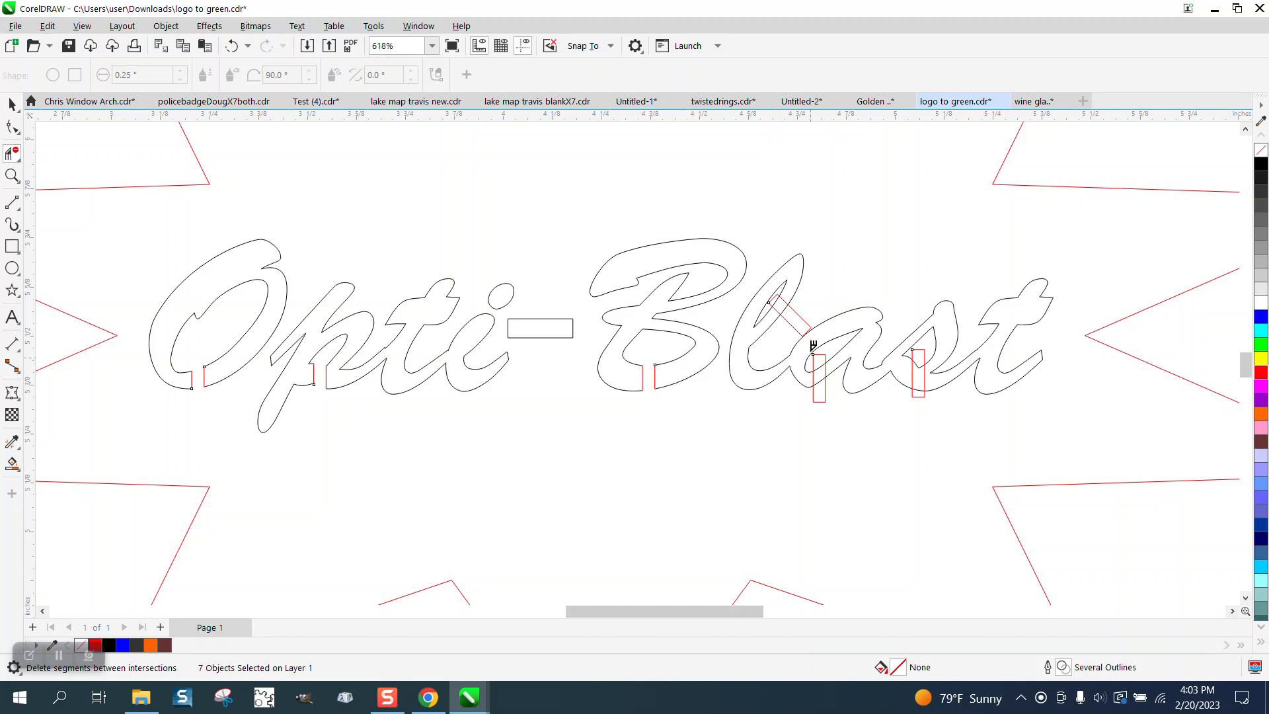
Step: Delete the unwanted segments at the rectangles on the l, a and s to open their bridge gaps
left_click(801, 312)
left_click_drag(818, 352, 821, 407)
left_click_drag(923, 342, 926, 405)
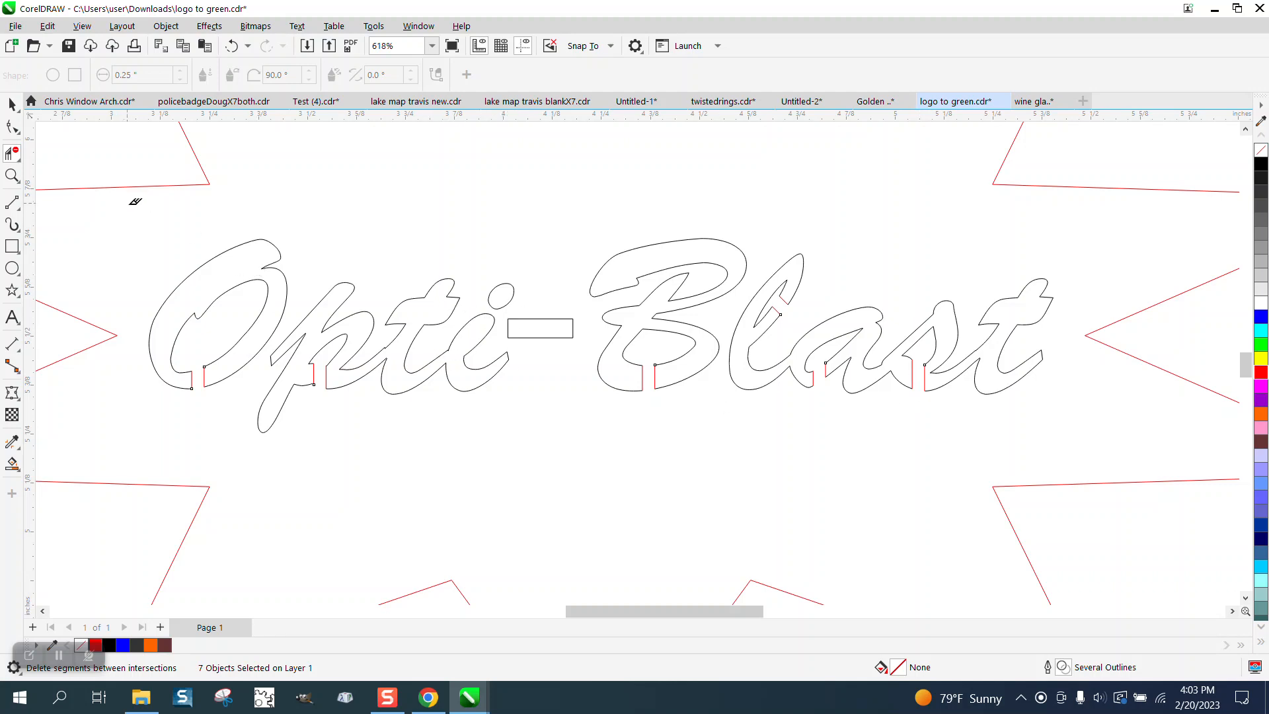
Step: Break the lettering curve apart and move the dot of the i down so it overlaps the top of the stem
left_click(12, 105)
left_click(512, 287)
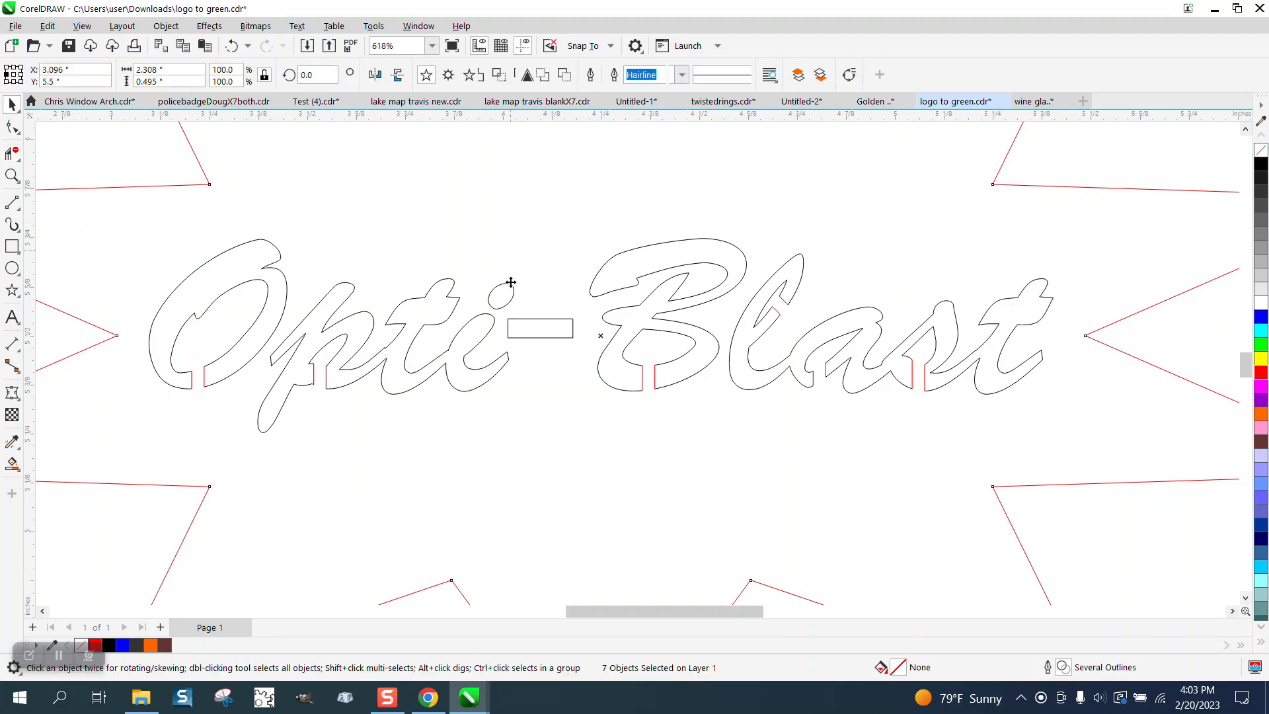
left_click(512, 289)
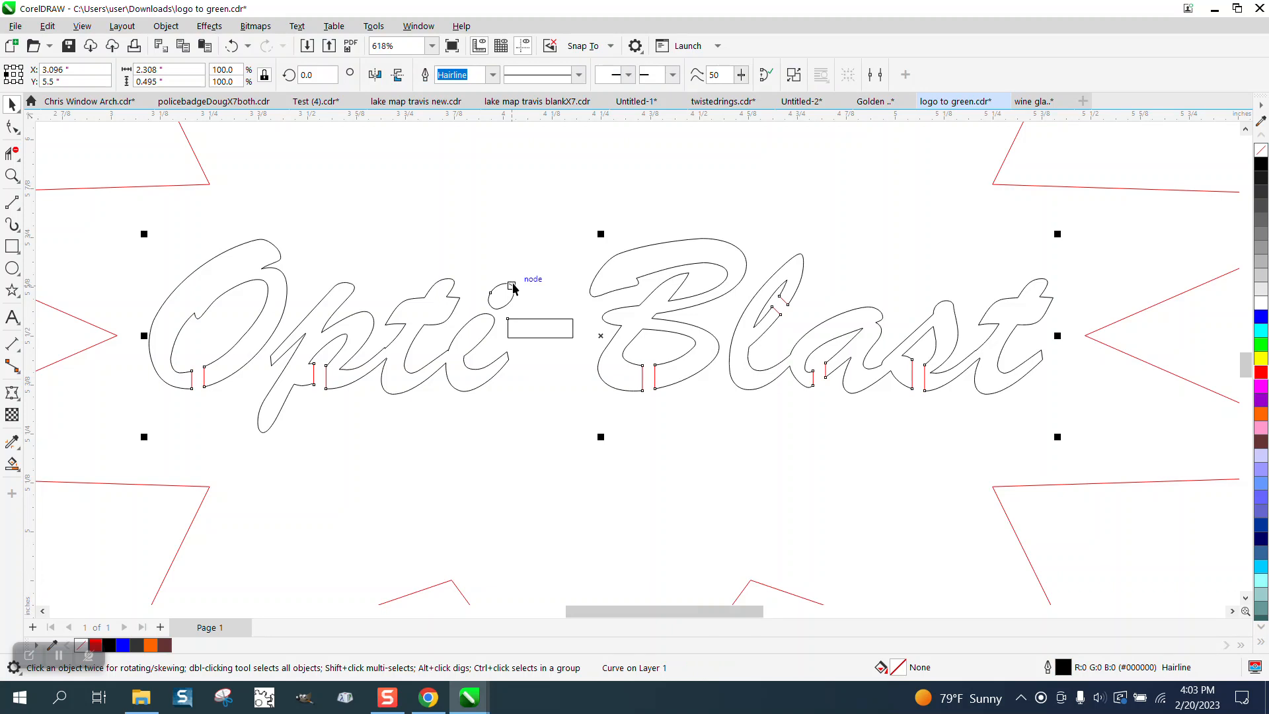
left_click(166, 26)
left_click(205, 381)
left_click(513, 291)
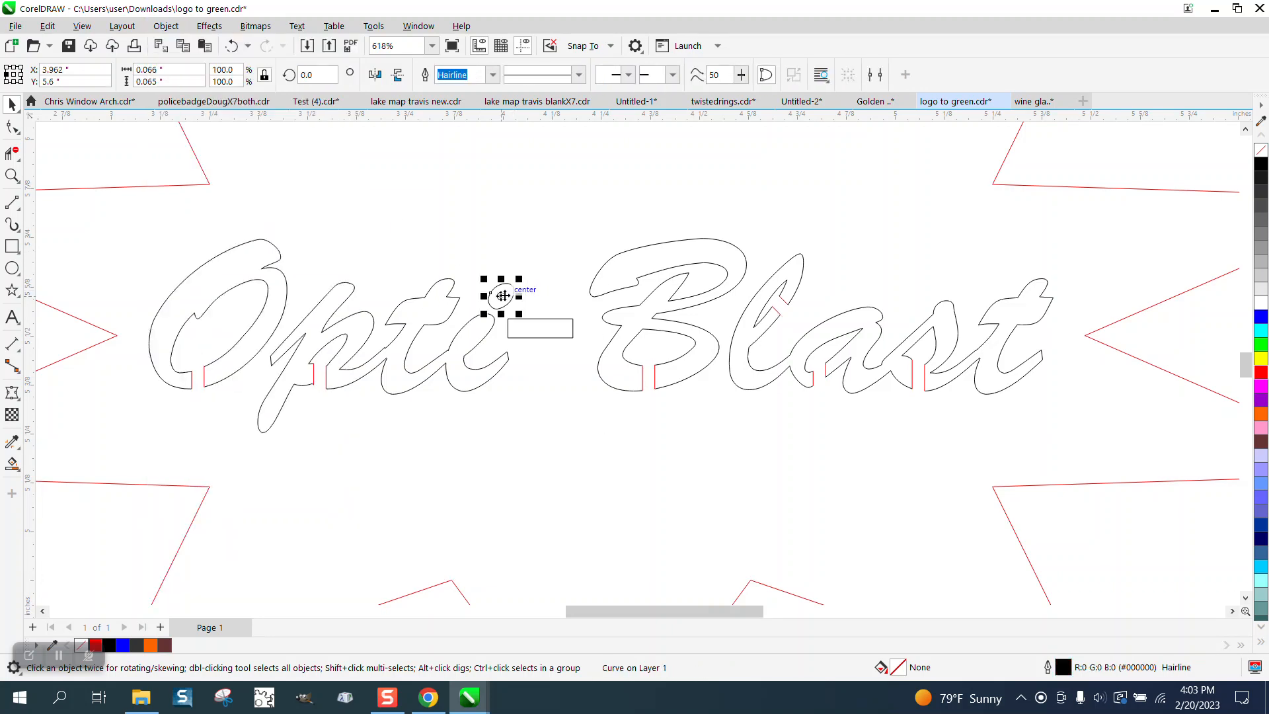
left_click_drag(501, 297, 494, 309)
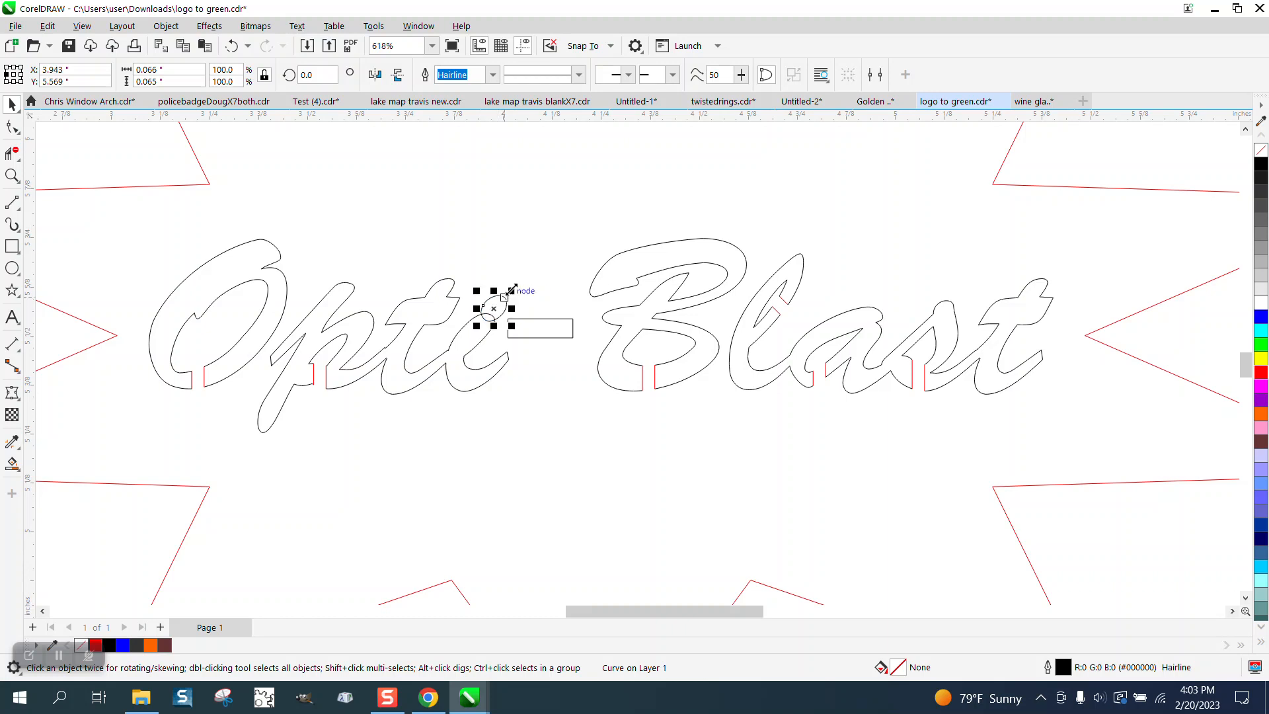
Step: Join the dot to the i by deleting the overlapping segments between them with Virtual Segment Delete
left_click(12, 175)
left_click_drag(417, 274, 724, 388)
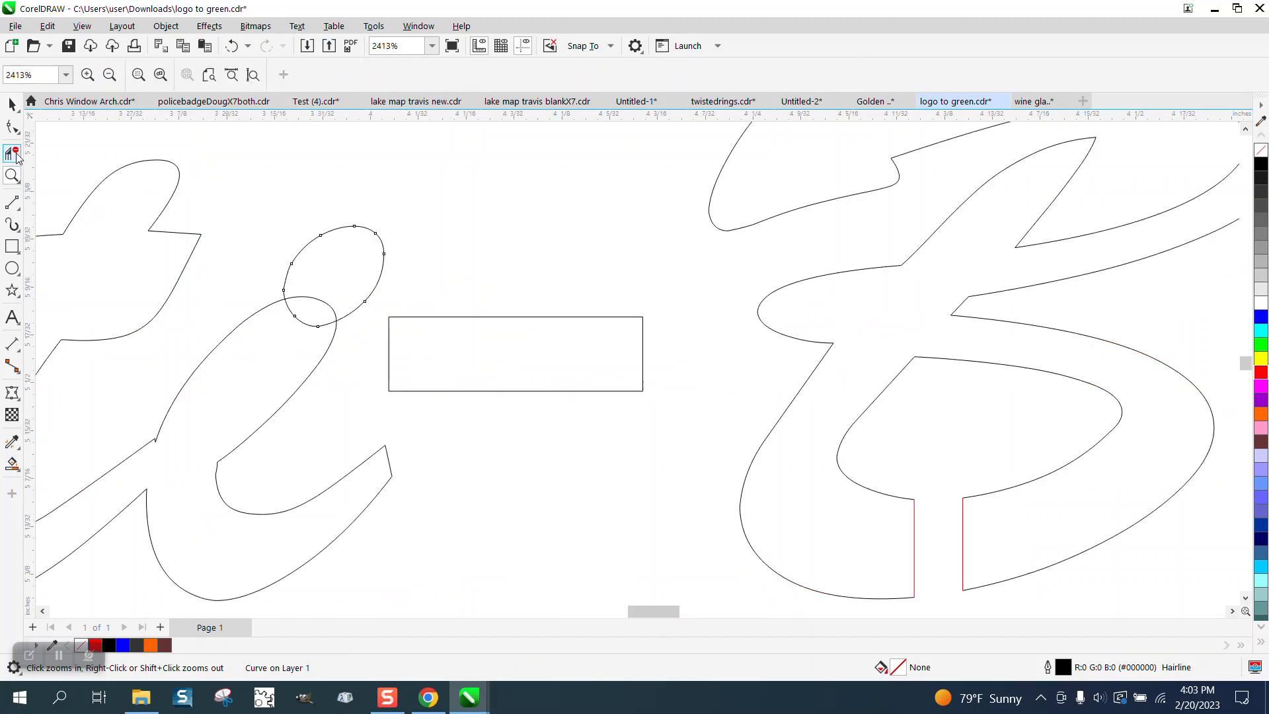
left_click(314, 296)
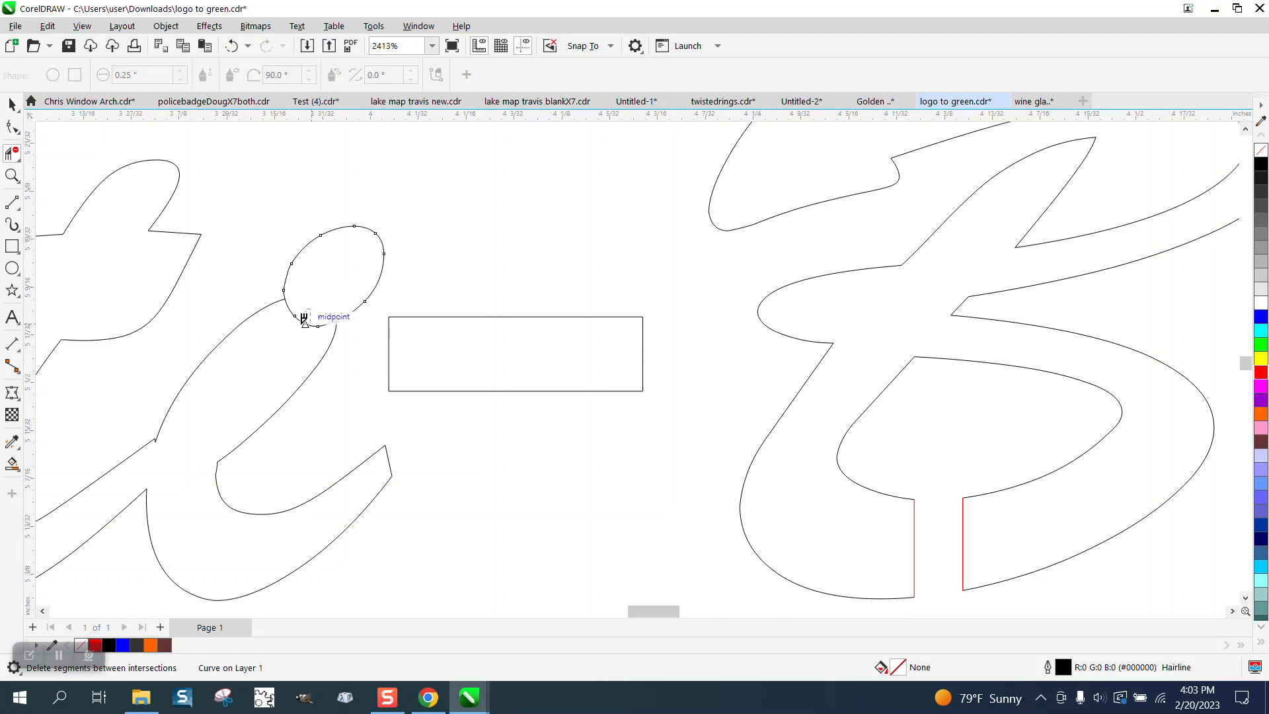
left_click(301, 322)
Step: Inspect the bridge gaps in the O and p up close and check how the outlined lettering selects as a curve
scroll(315, 301, "down", 4)
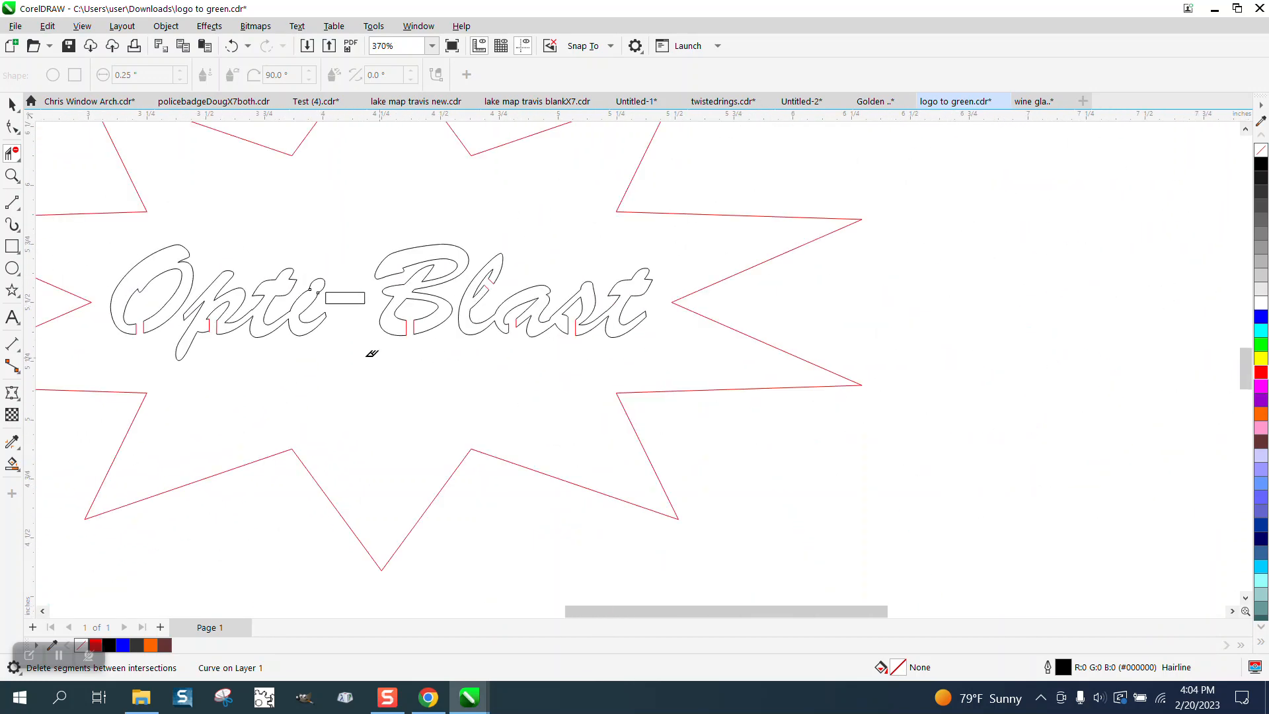
key("z")
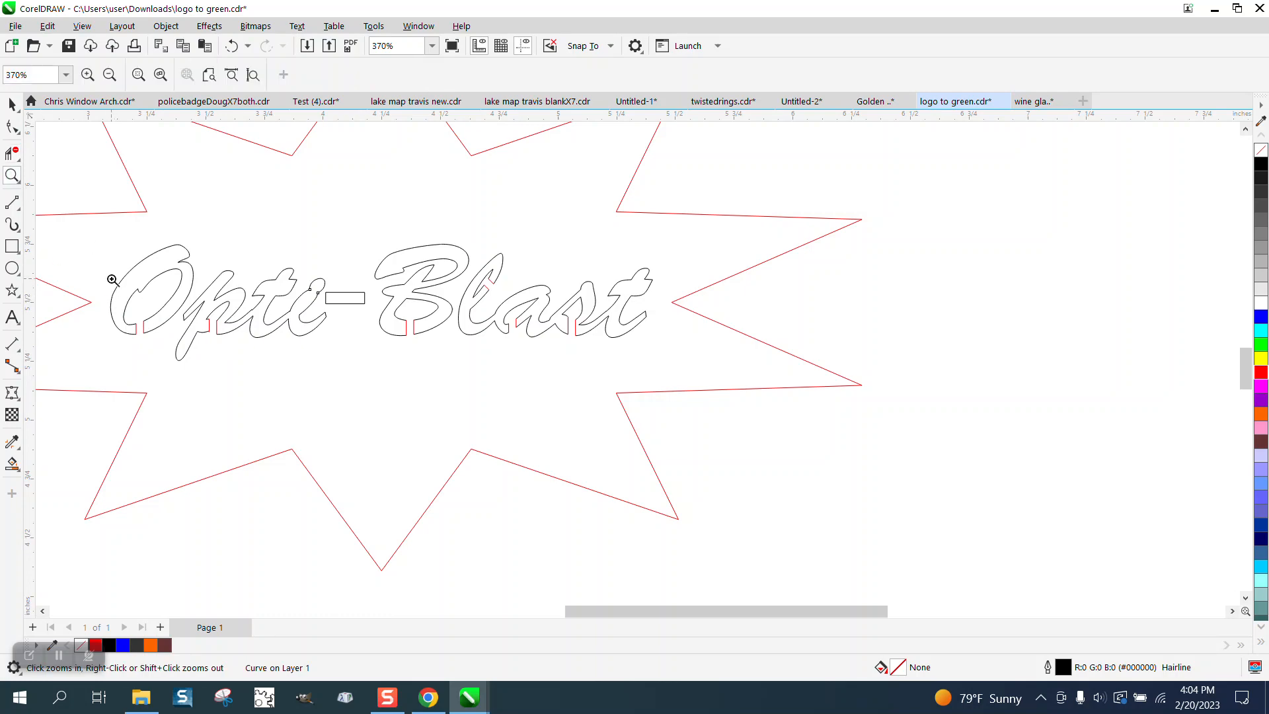
left_click_drag(91, 288, 226, 336)
right_click(235, 316)
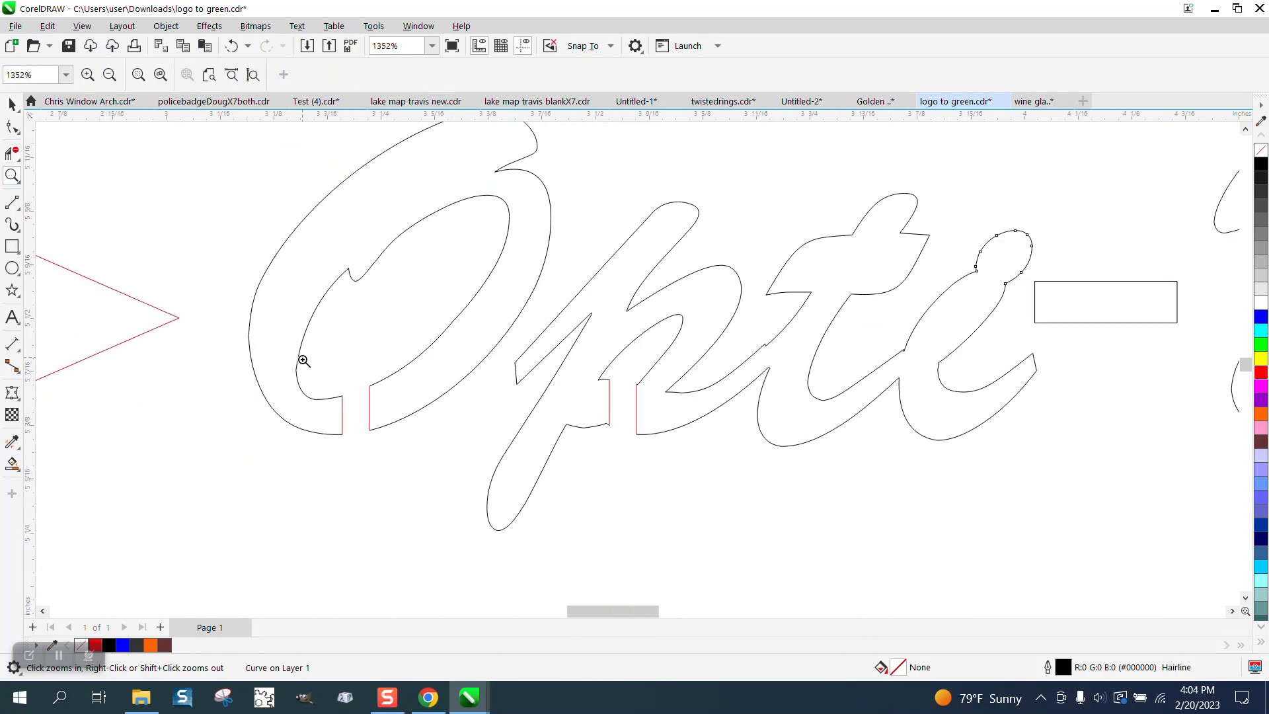
left_click_drag(311, 372, 410, 442)
scroll(351, 377, "down", 8)
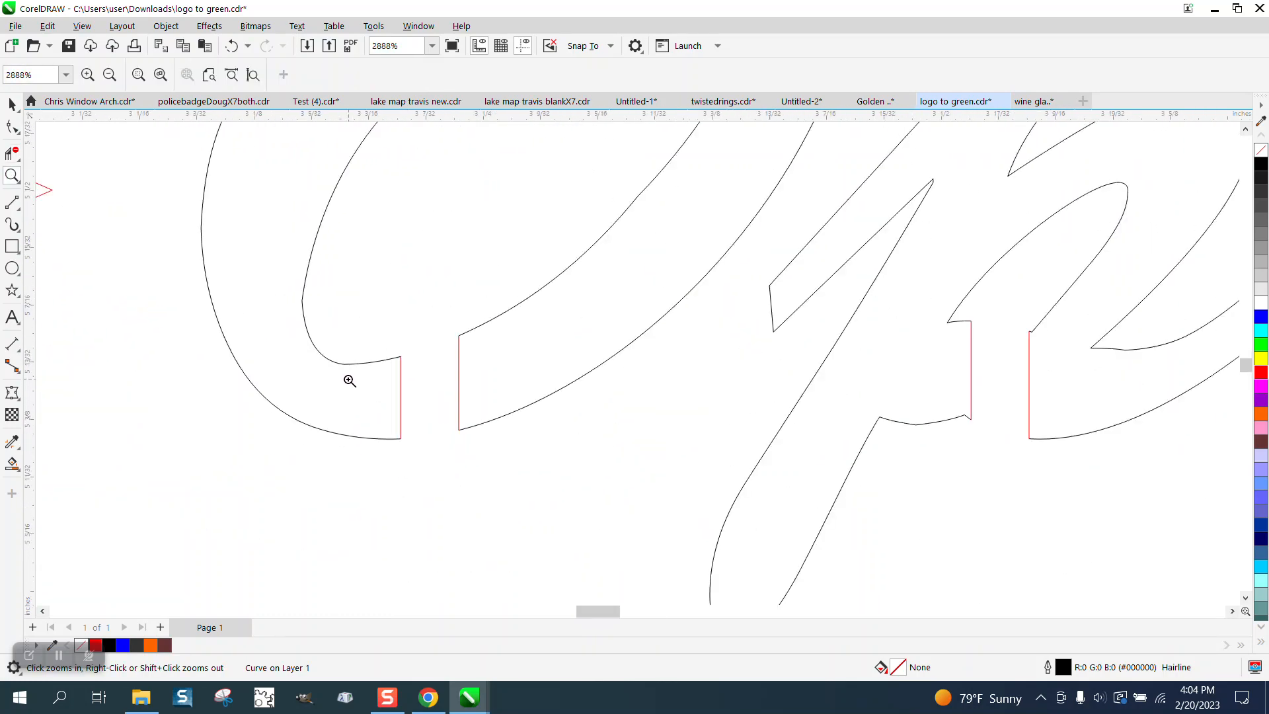
scroll(330, 361, "down", 2)
left_click(12, 104)
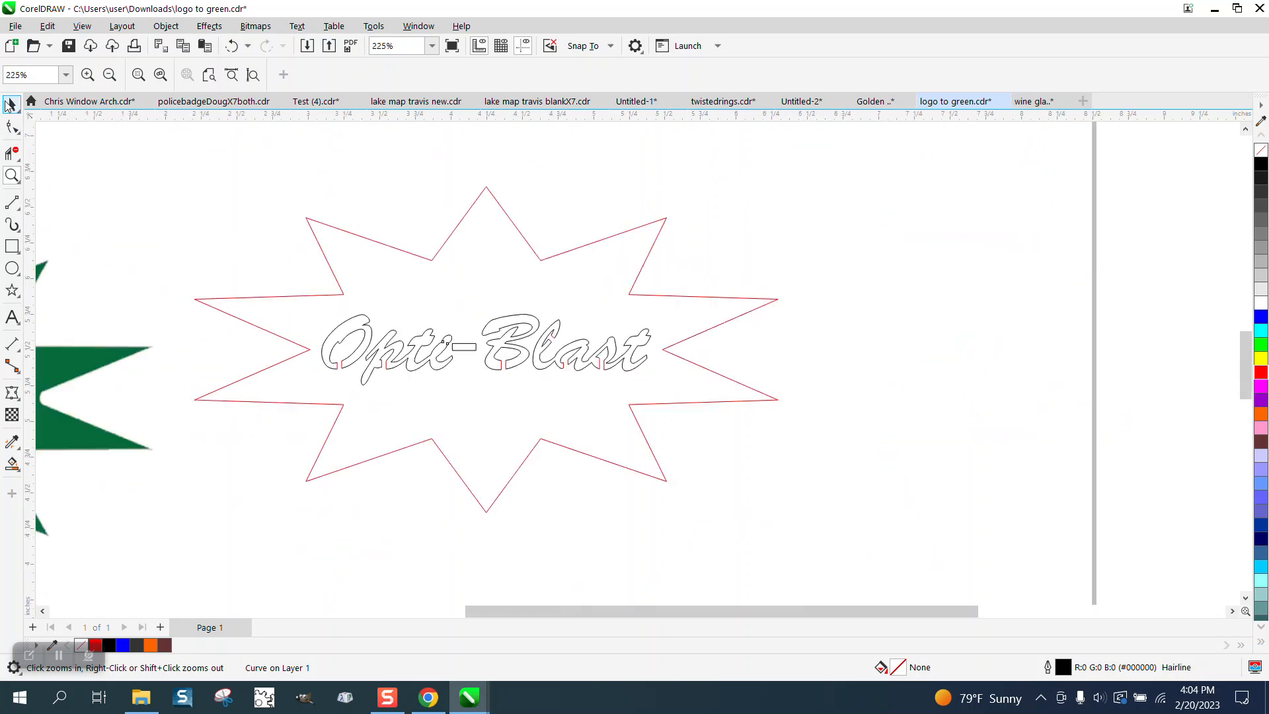
left_click_drag(696, 429, 697, 430)
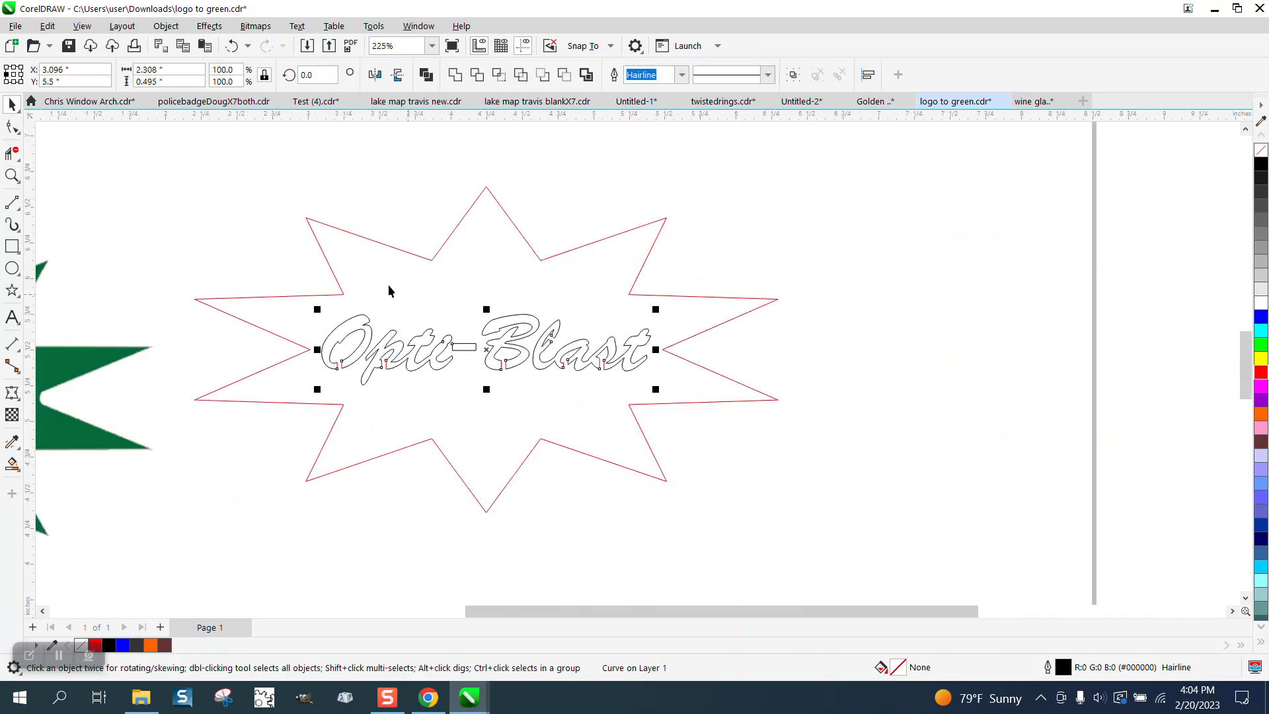
left_click(226, 195)
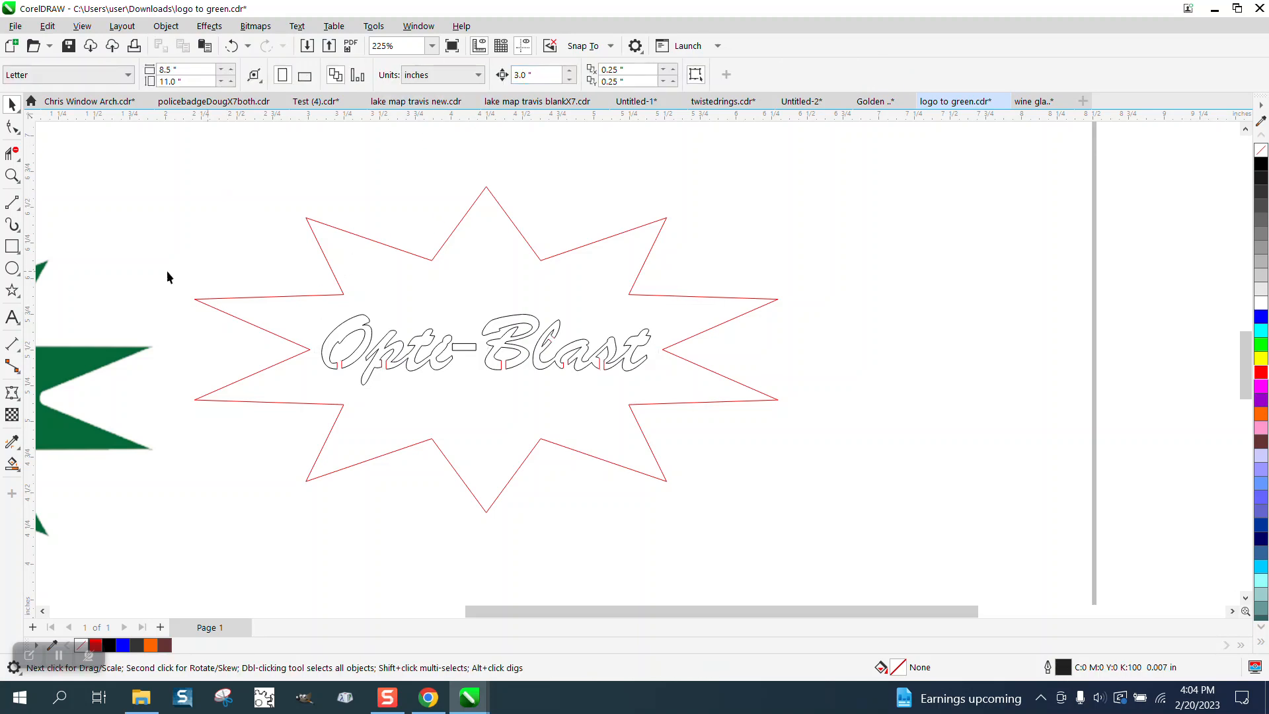
Step: Create blue, outline-free Smart Fill copies of all Opti-Blast lettering pieces and the hyphen, nudging each copy 3 inches to the right
left_click(12, 464)
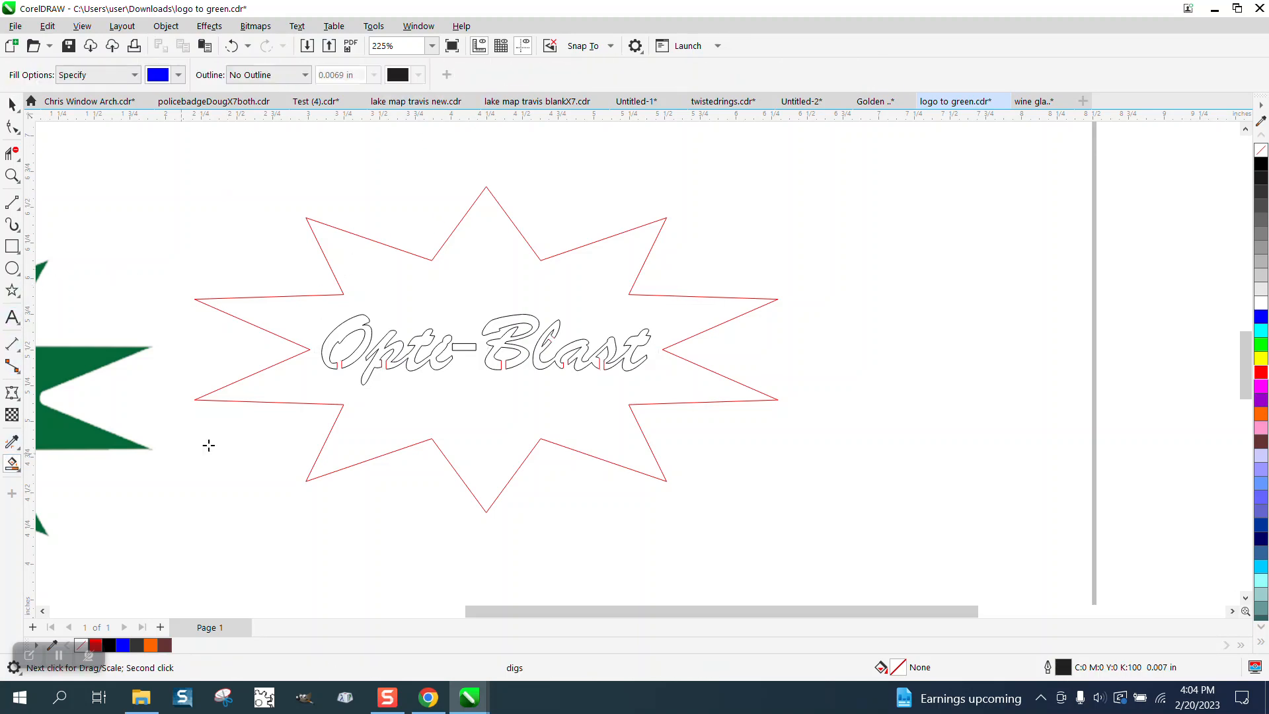
left_click(360, 324)
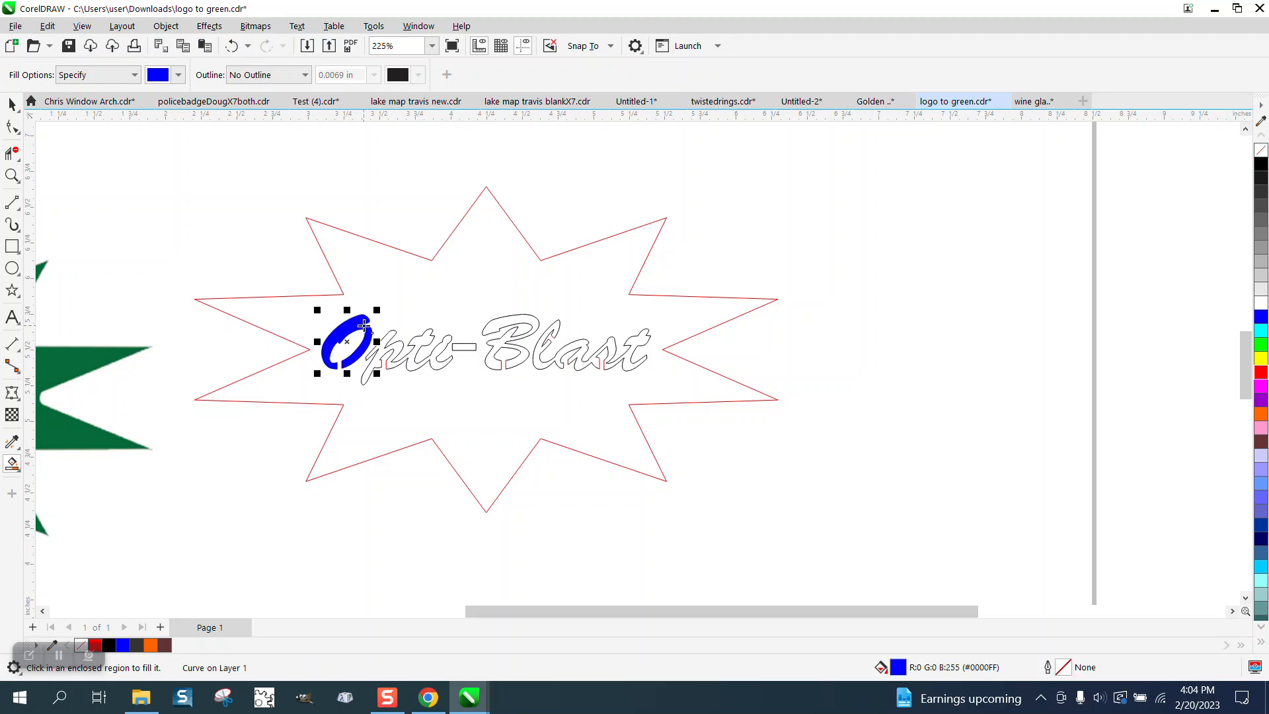
key("Right")
left_click(386, 338)
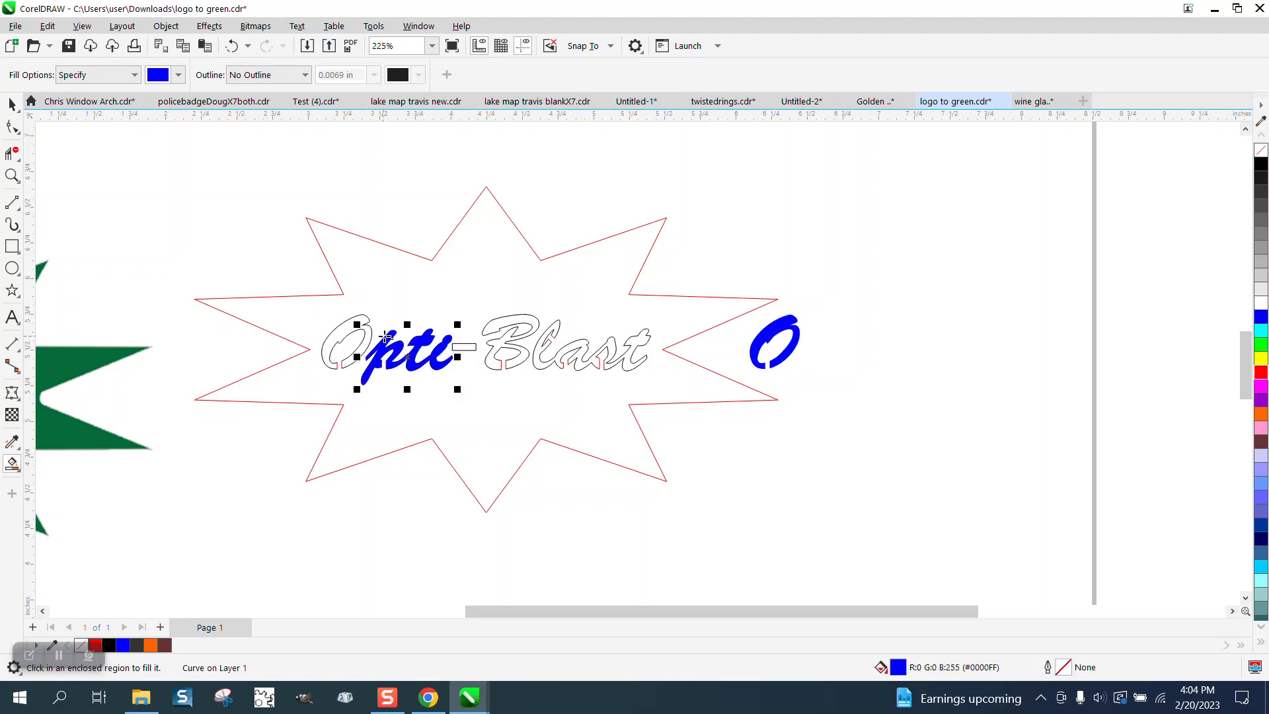
key("Right")
left_click(464, 346)
key("Right")
left_click(533, 324)
key("Right")
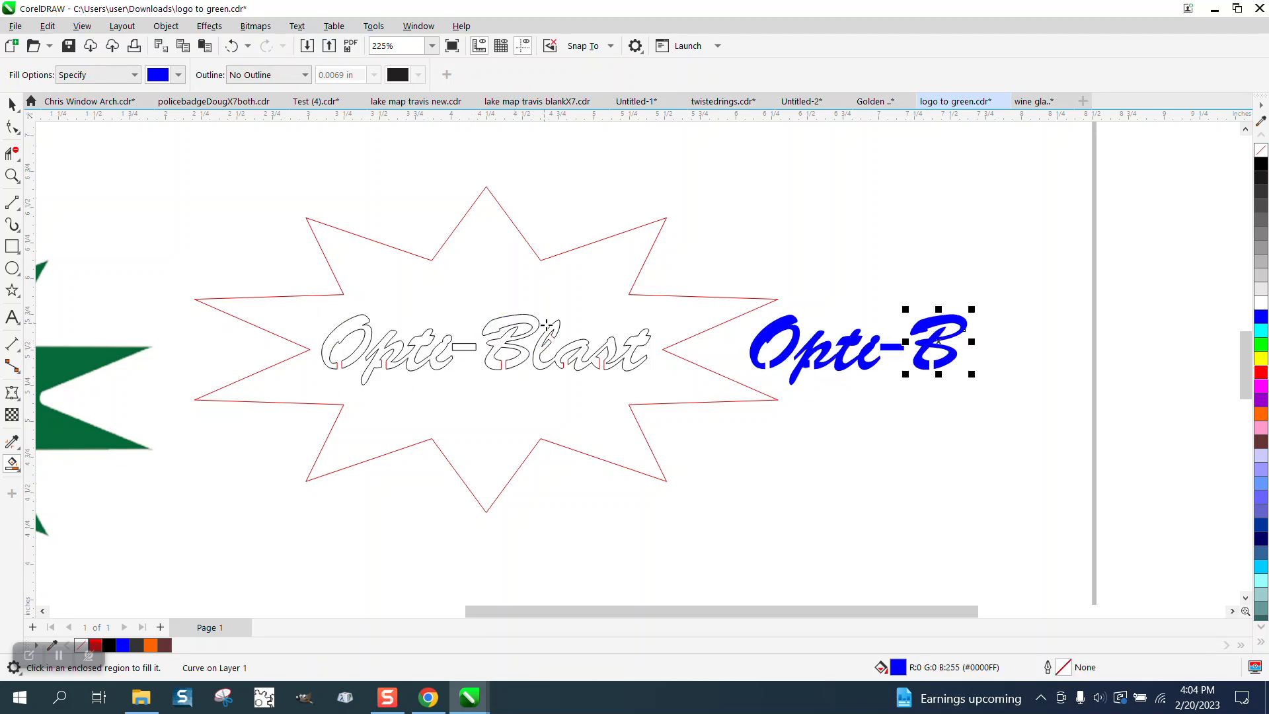
left_click(565, 340)
key("Right")
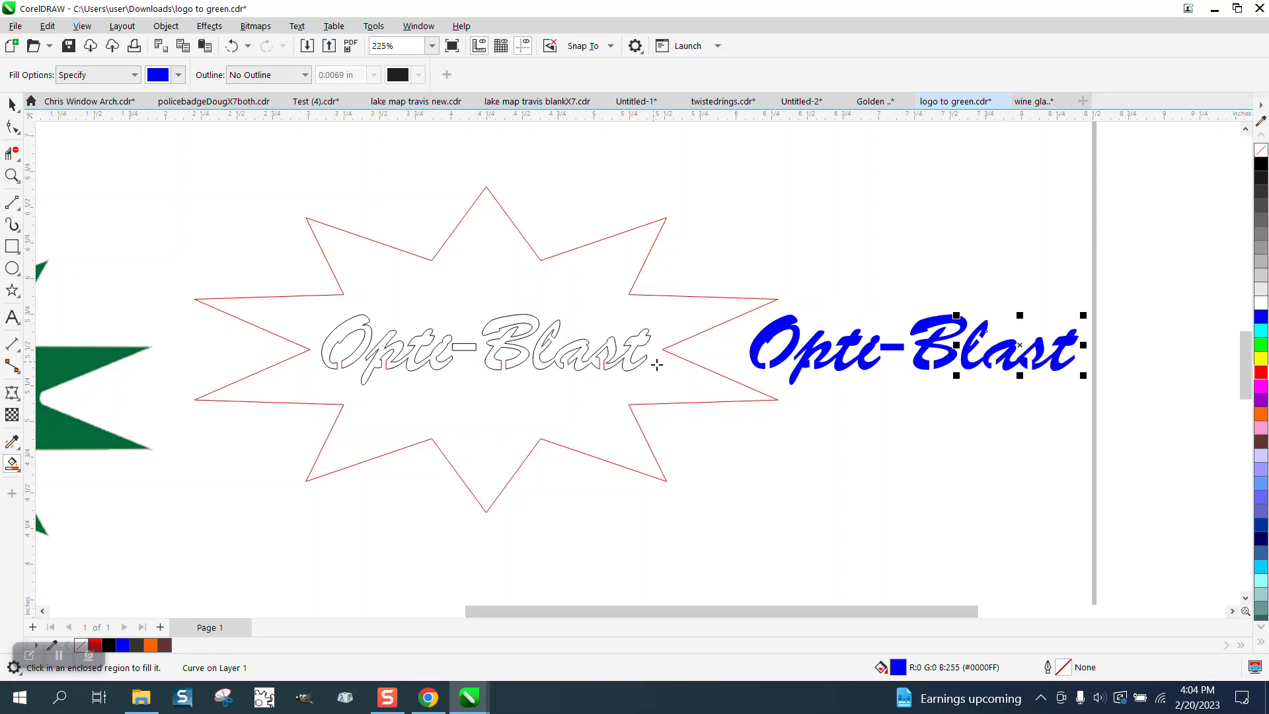
Step: Replace the original lettering inside the starburst with a duplicate of the blue lettering shifted 3 inches left
left_click(12, 104)
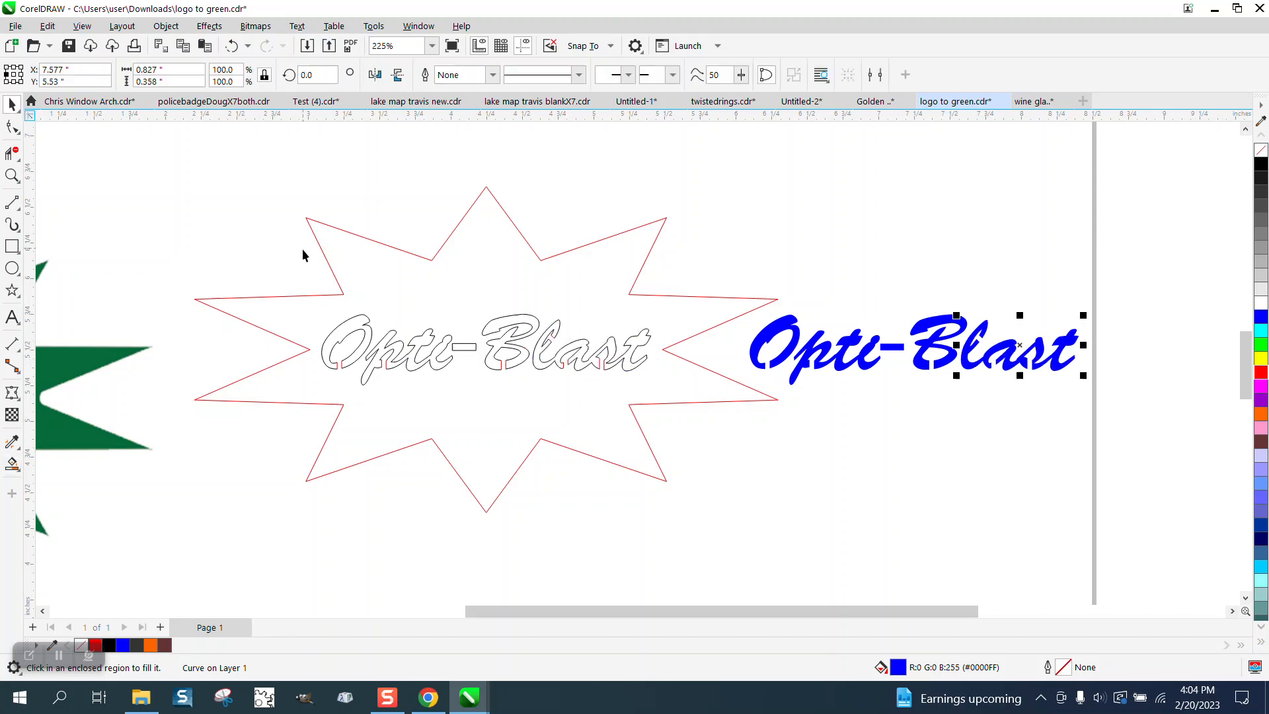
left_click_drag(296, 274, 711, 397)
key("Delete")
key("ctrl+c")
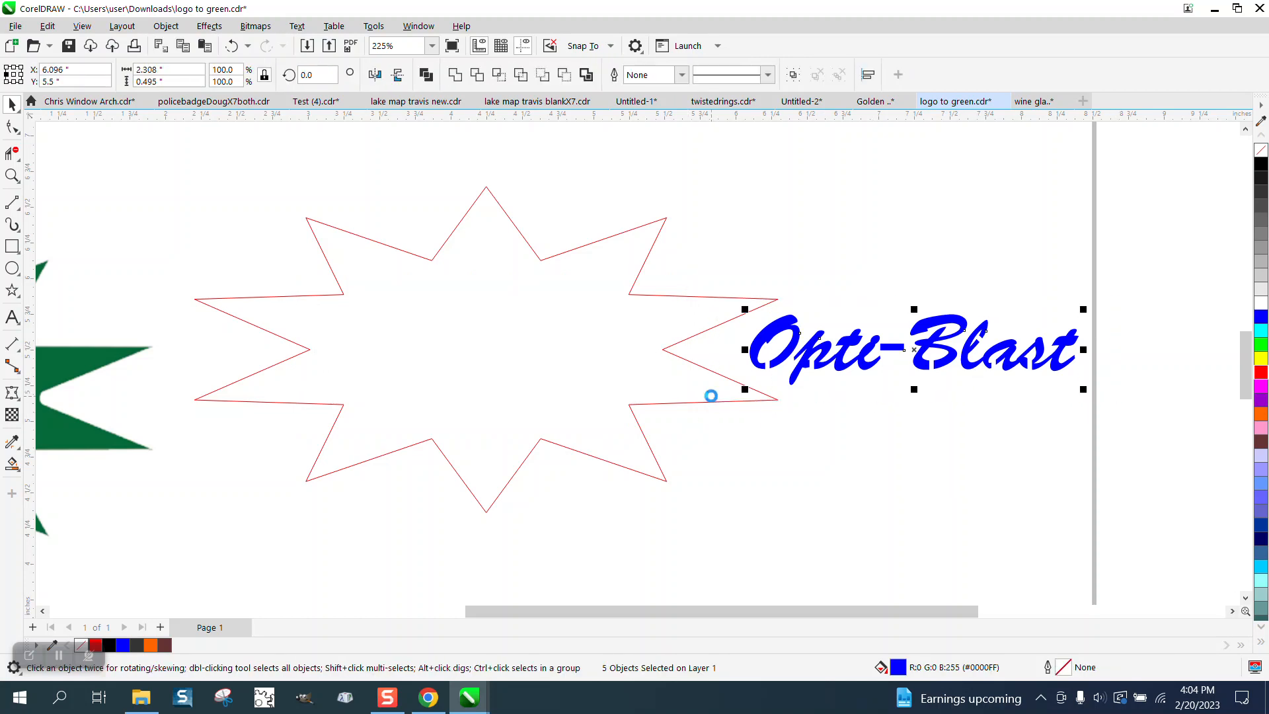
key("ctrl+v")
key("Left")
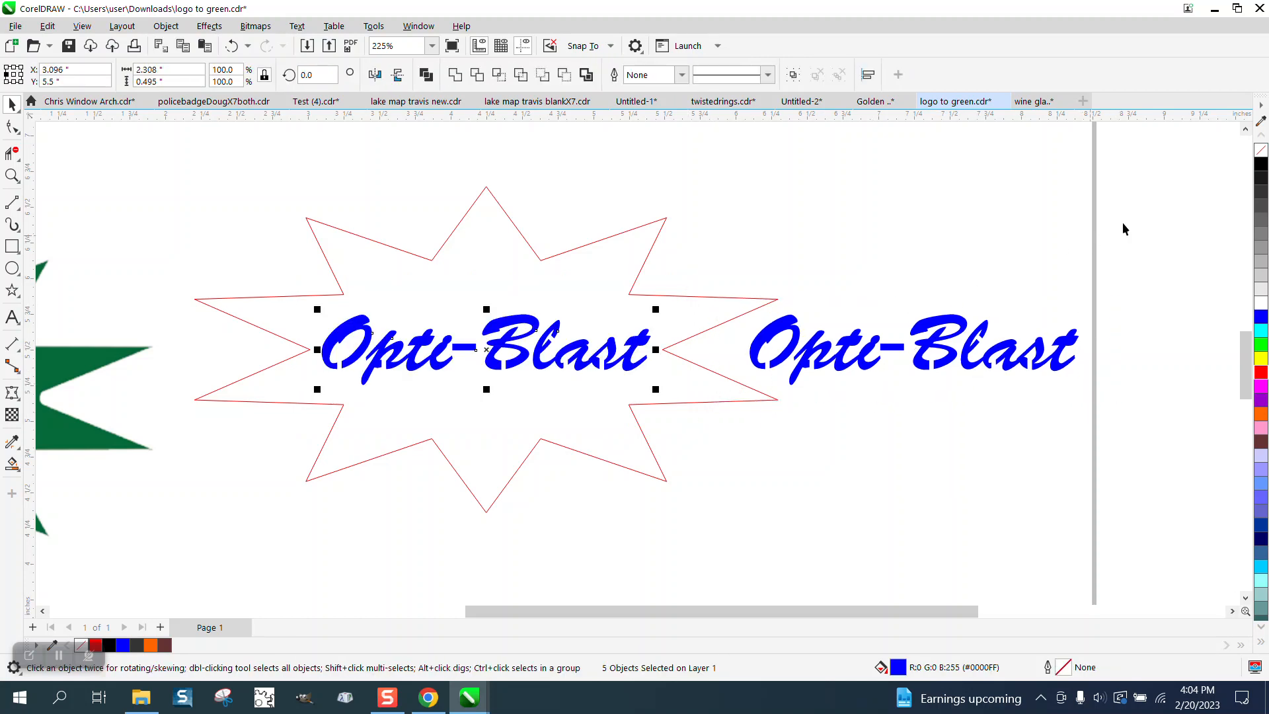
Step: Remove the fill from the lettering inside the starburst and give it a red hairline outline
left_click(1260, 150)
right_click(1260, 164)
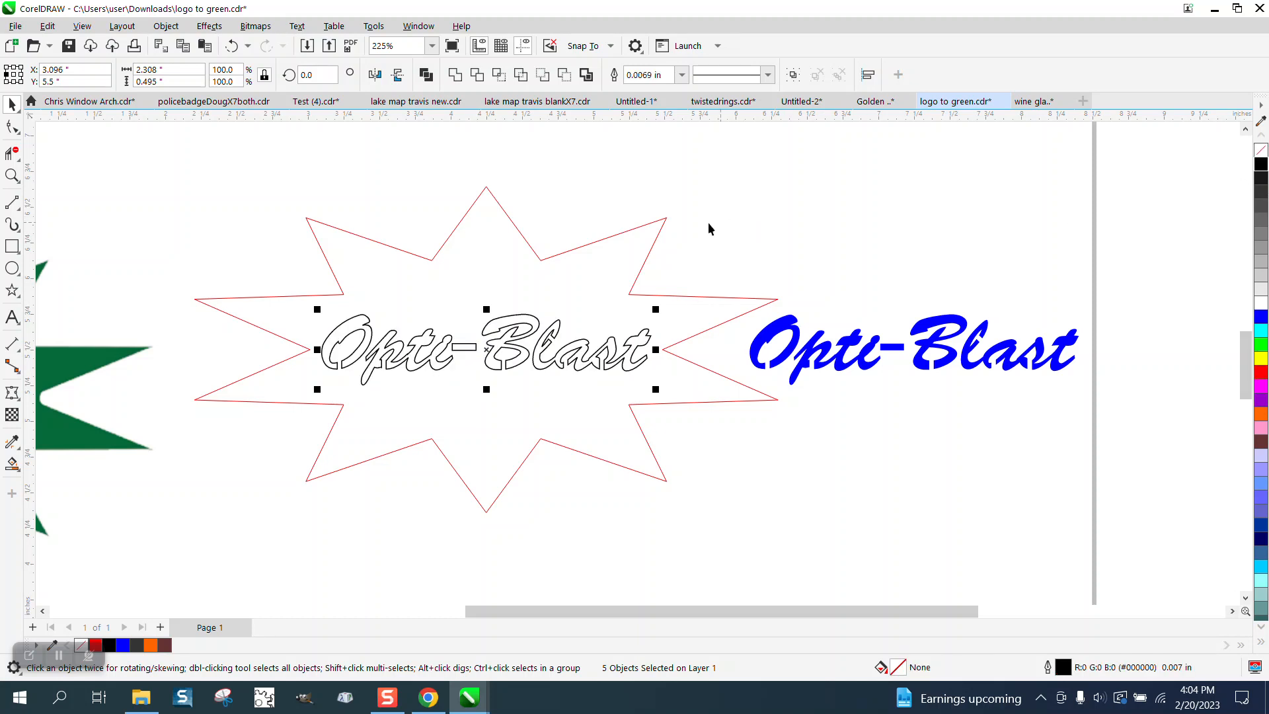
right_click(1264, 373)
left_click(681, 75)
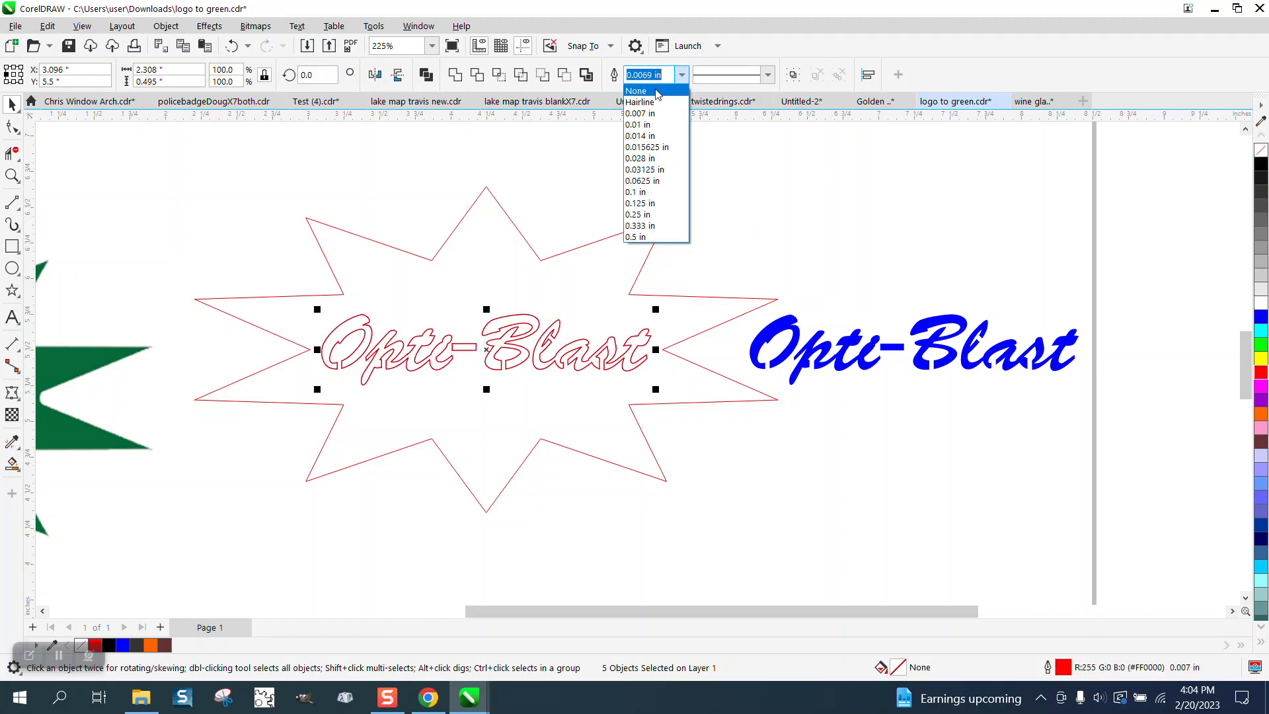
left_click(653, 102)
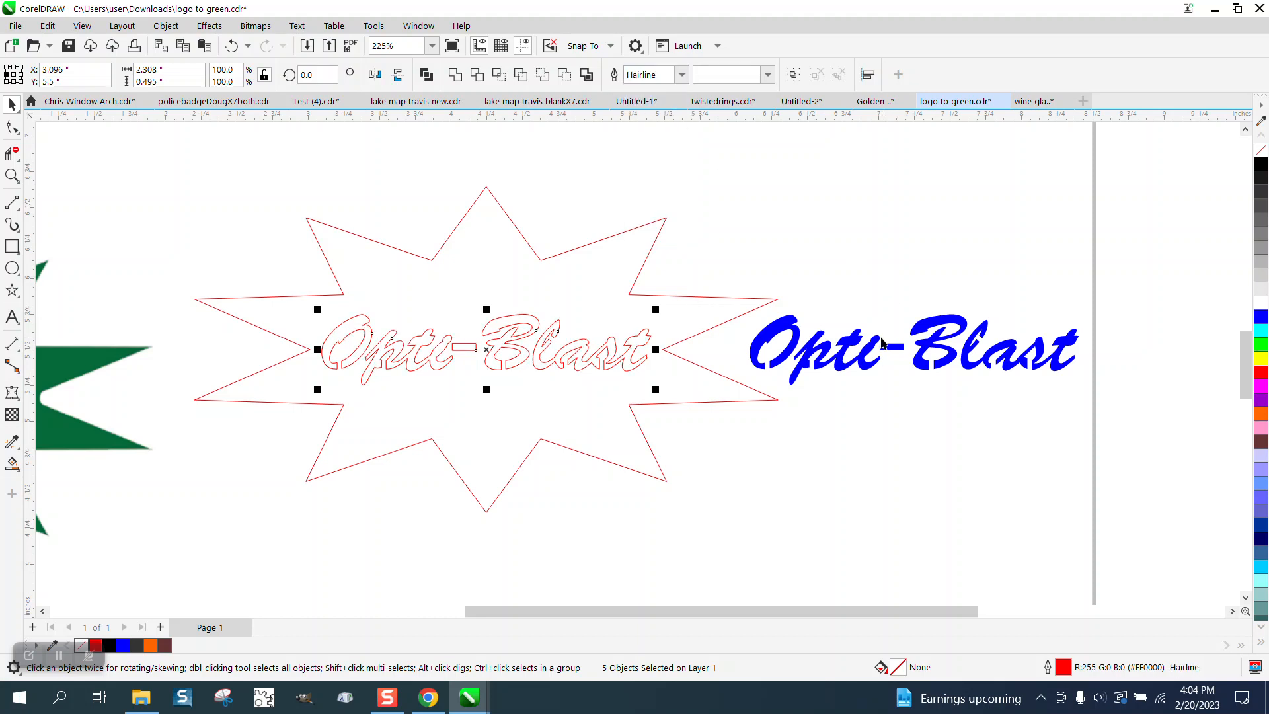
Step: Move the other blue lettering up about 0.9 inches and change it to no fill with a black hairline outline
left_click_drag(736, 268, 1110, 453)
left_click_drag(921, 349, 928, 221)
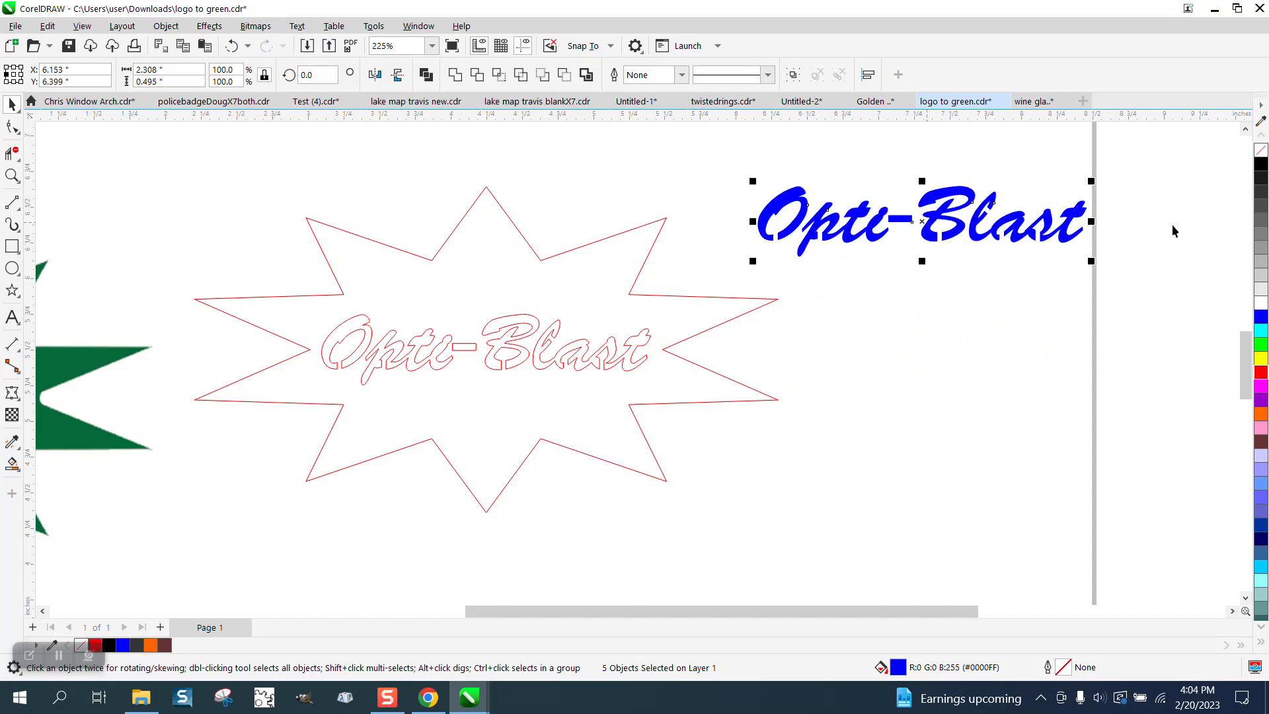
left_click(1261, 165)
right_click(1261, 166)
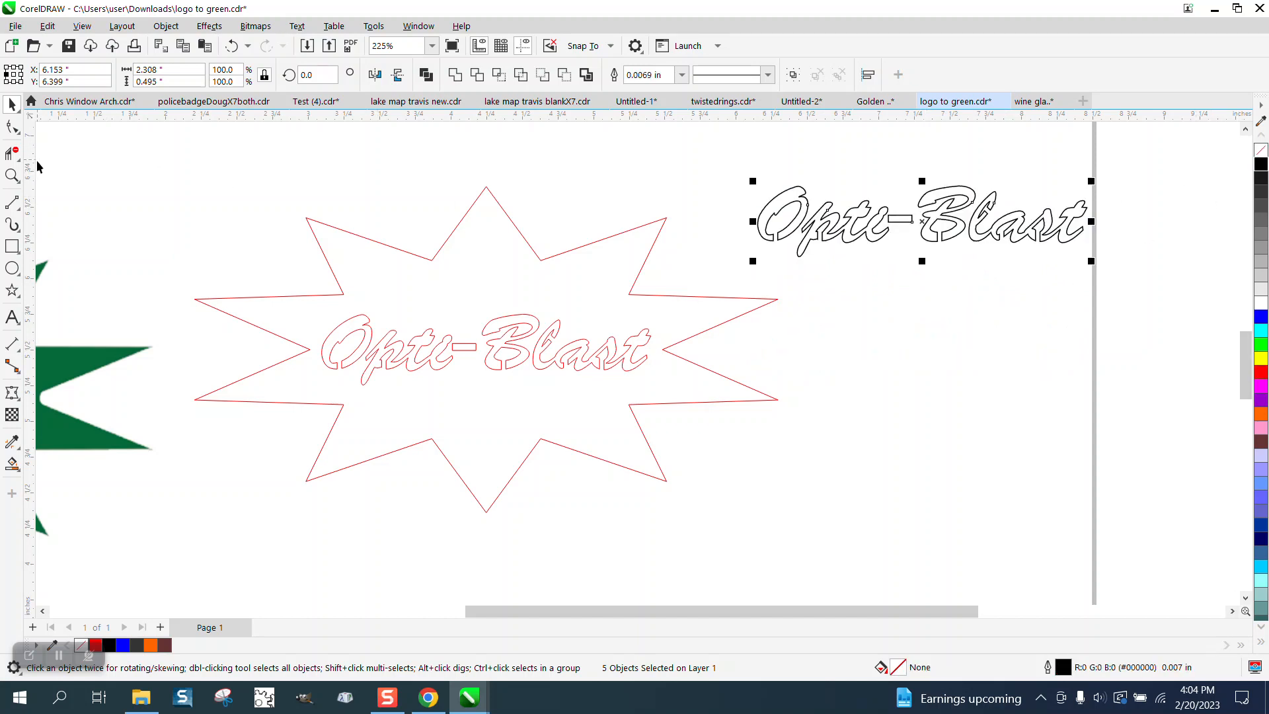
left_click(682, 75)
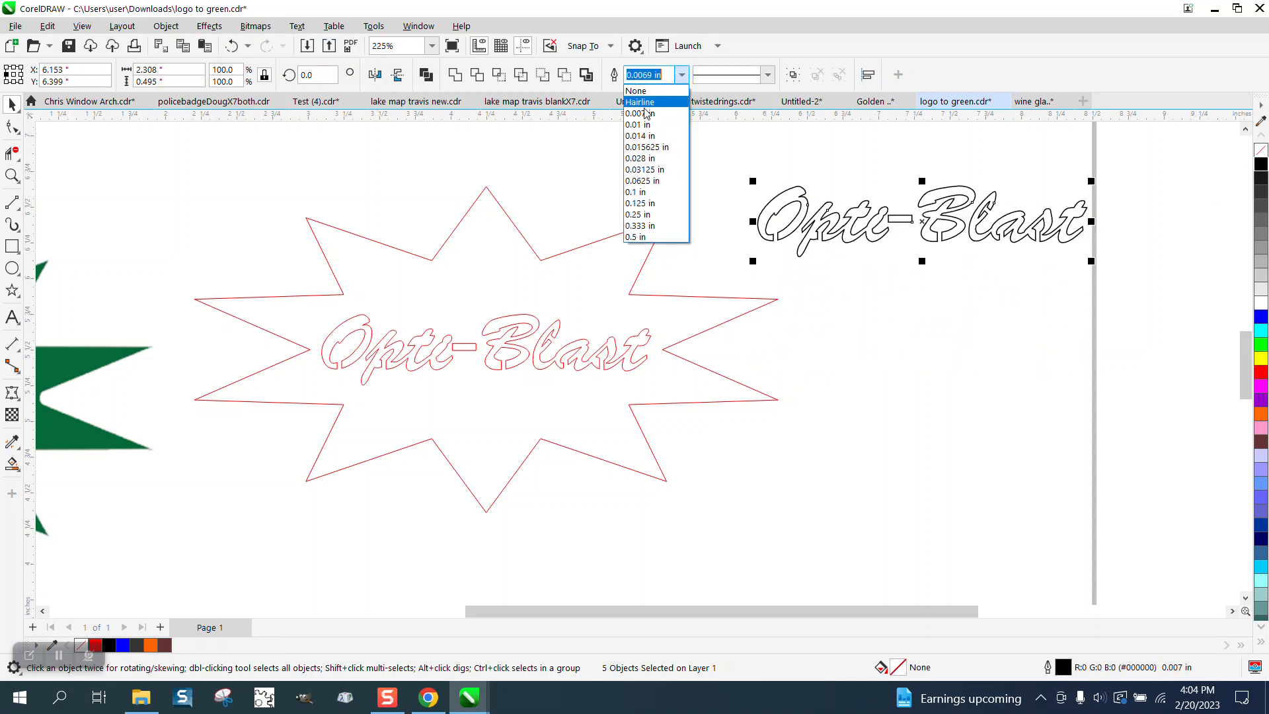
left_click(645, 108)
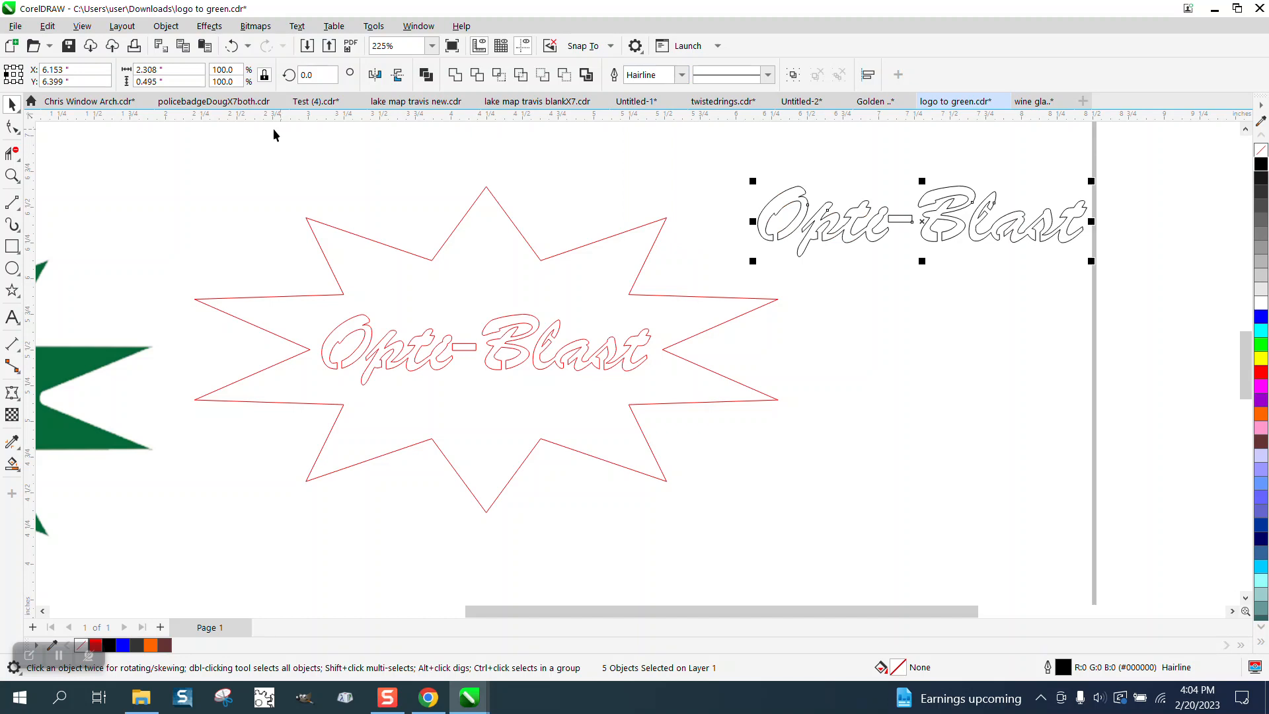
Step: Draw a rectangle about 2.86 by 1.03 inches around the black outlined lettering
left_click(12, 175)
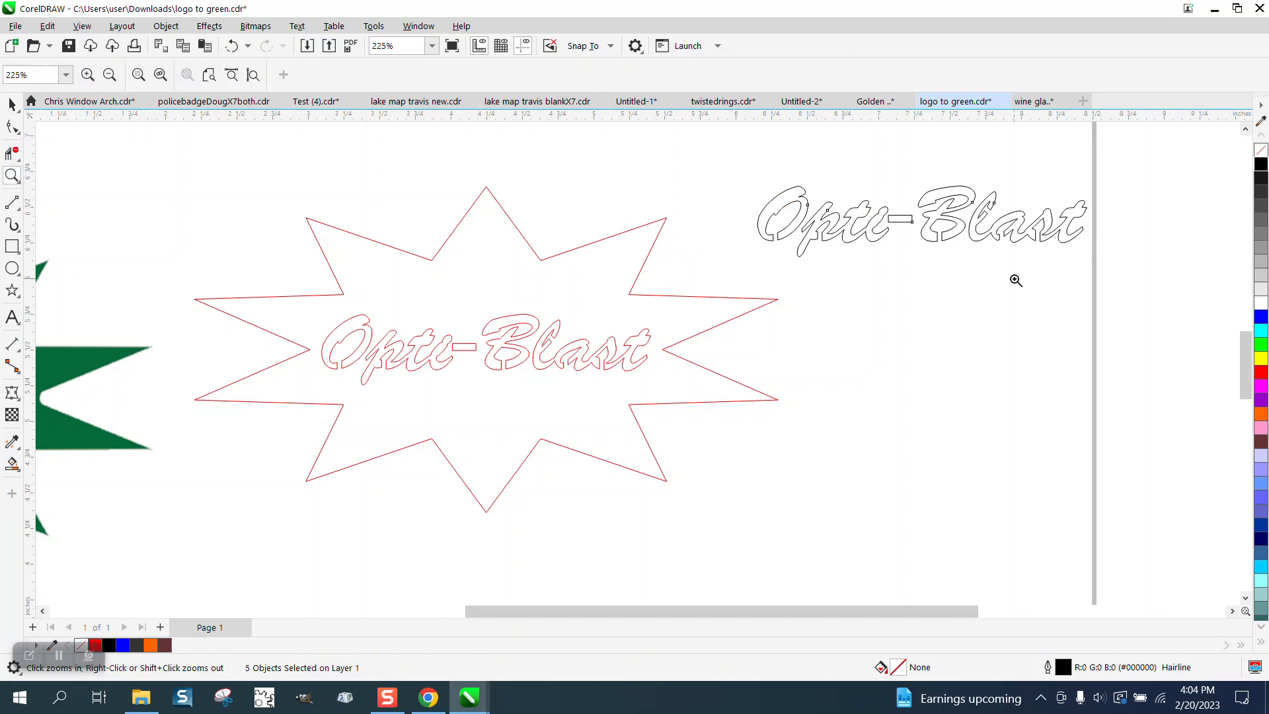
left_click(12, 246)
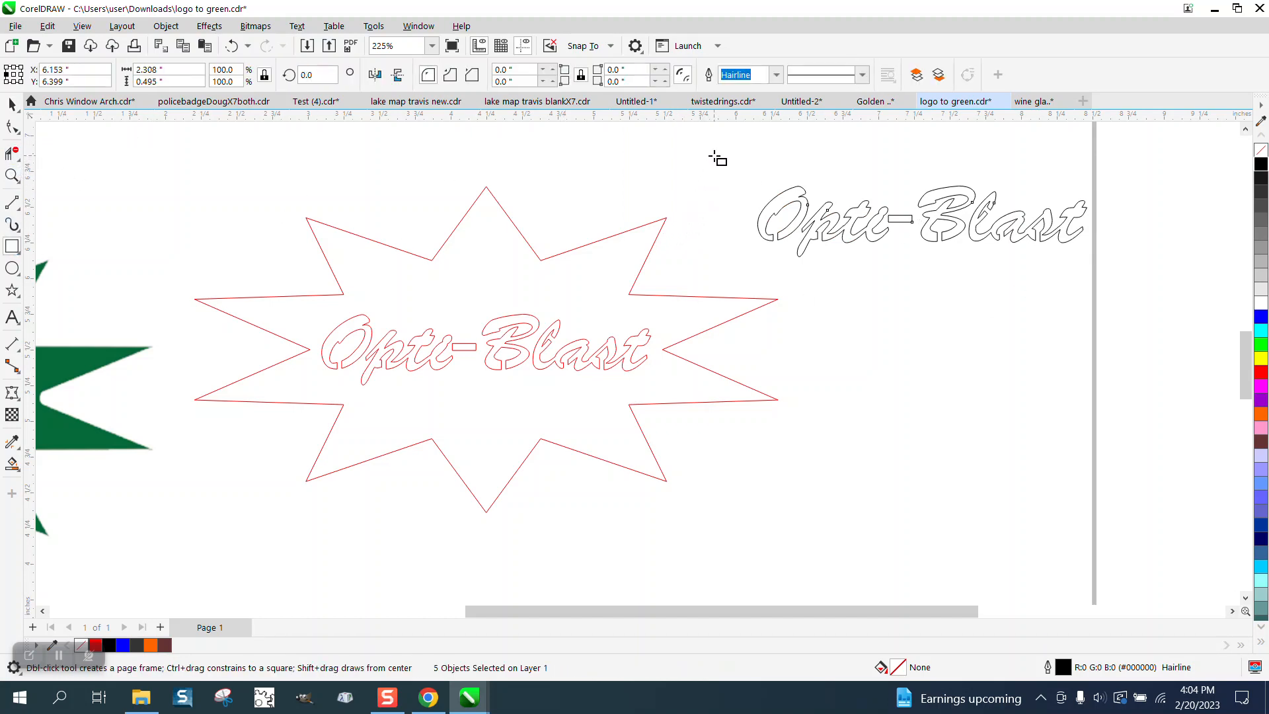
left_click_drag(716, 152, 1124, 299)
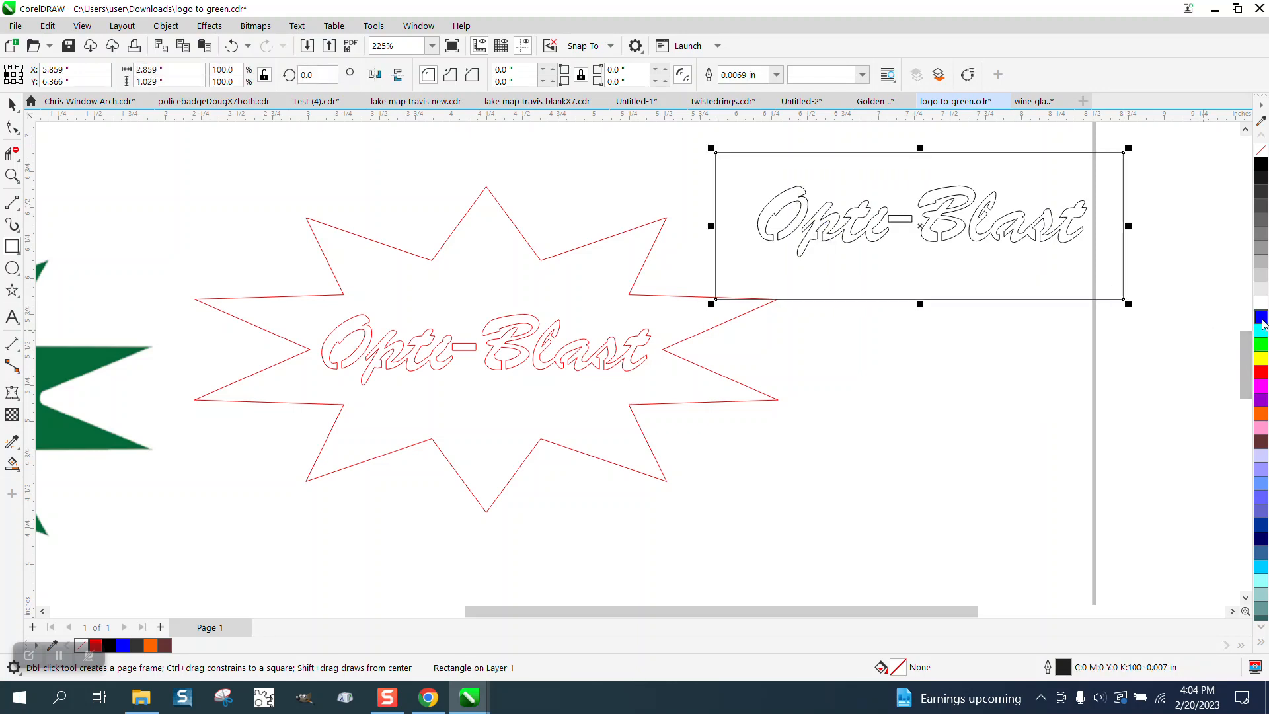
Step: Fill the area around the lettering inside the rectangle with orange-brown (#CC6633) using Smart Fill
left_click(12, 462)
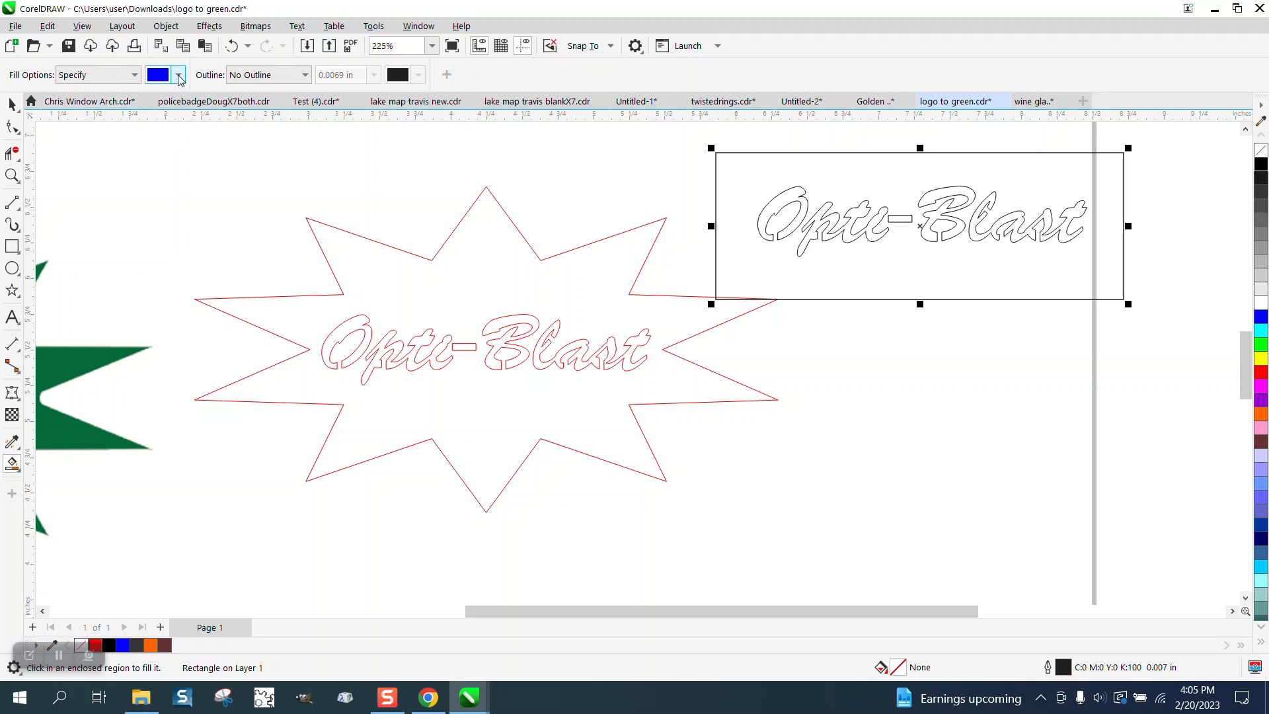
left_click(178, 75)
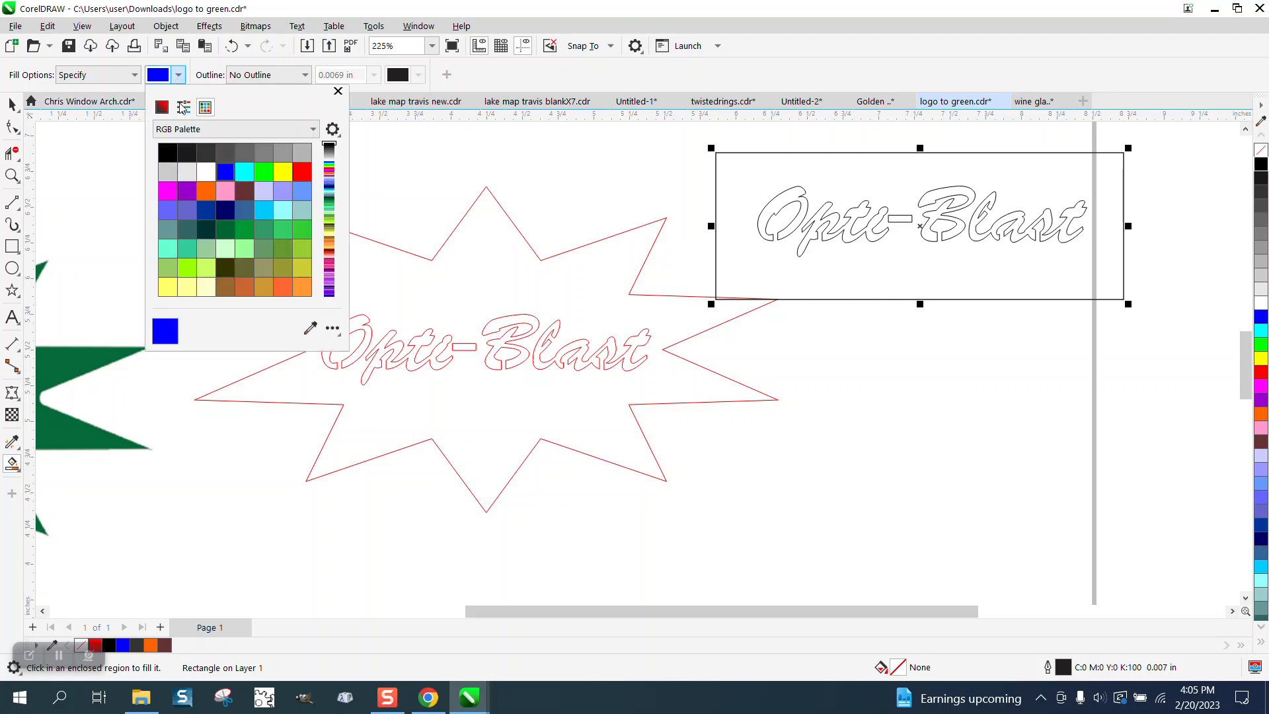
left_click(245, 289)
left_click(727, 284)
left_click(736, 276)
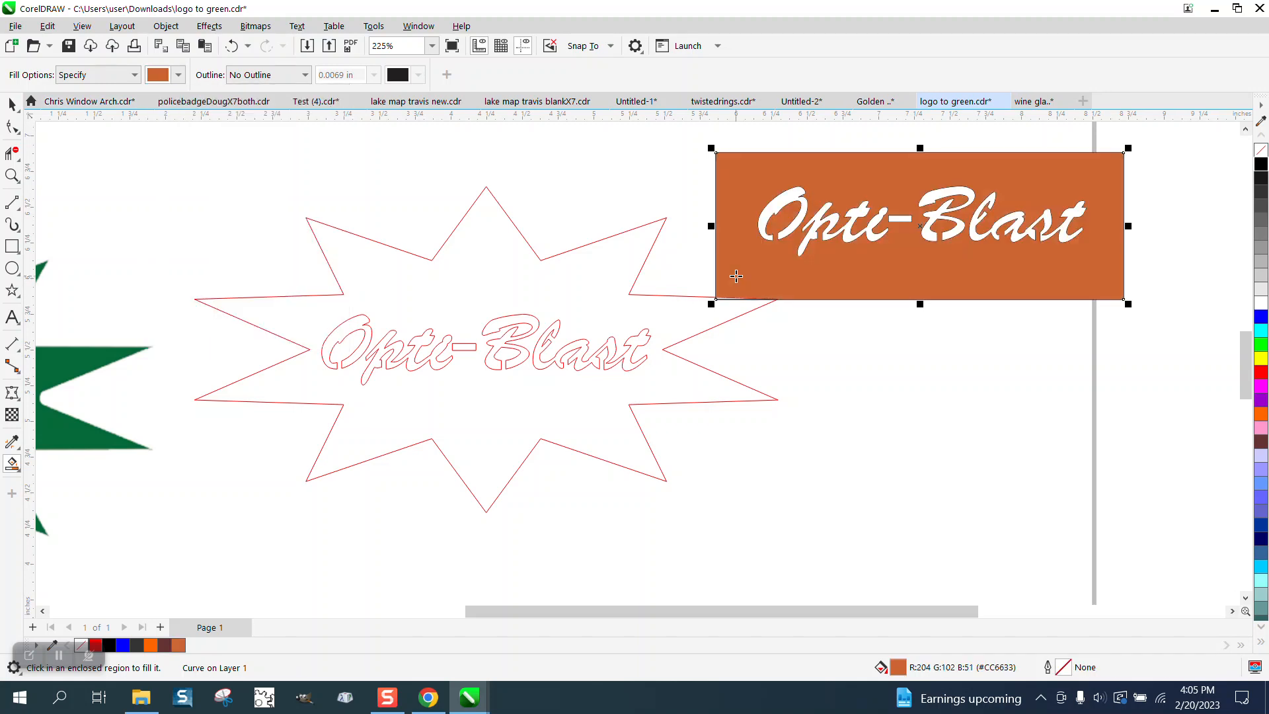
Step: Add the text "Opit-Blast" below the orange-brown rectangle and enlarge it to about 2.13 inches wide (35.383 pt)
left_click(12, 175)
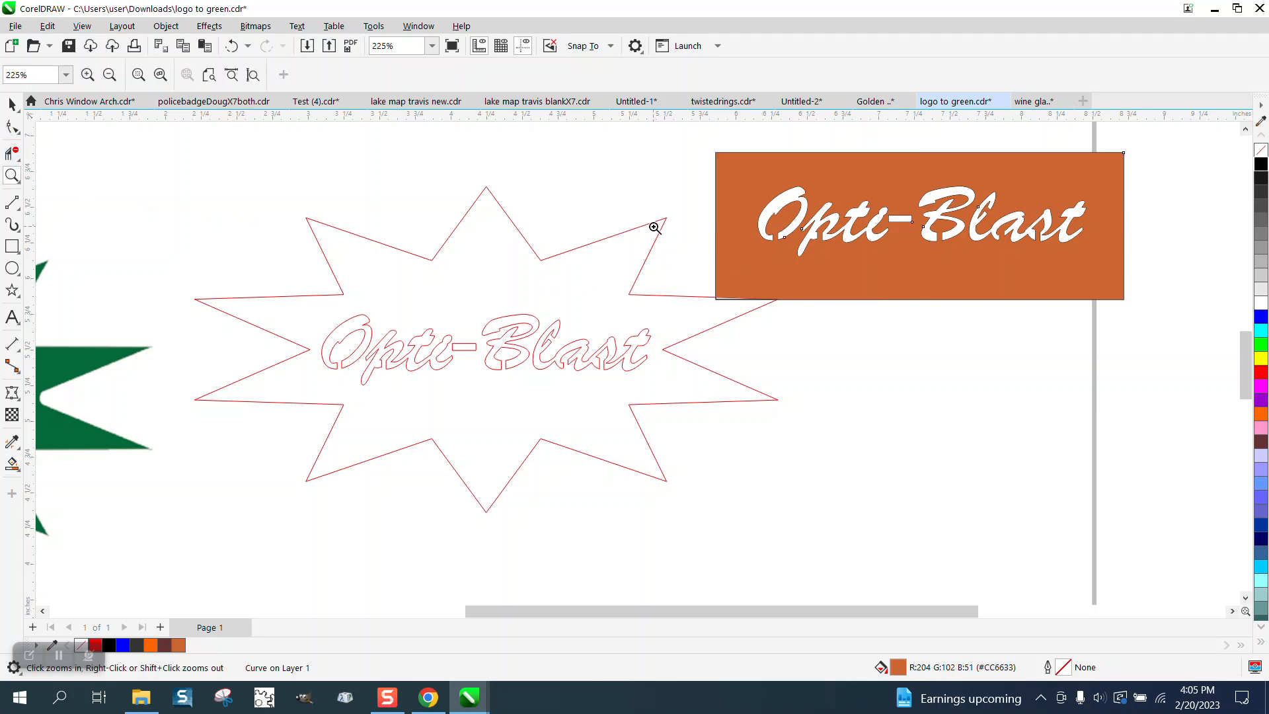
left_click_drag(725, 154, 1165, 352)
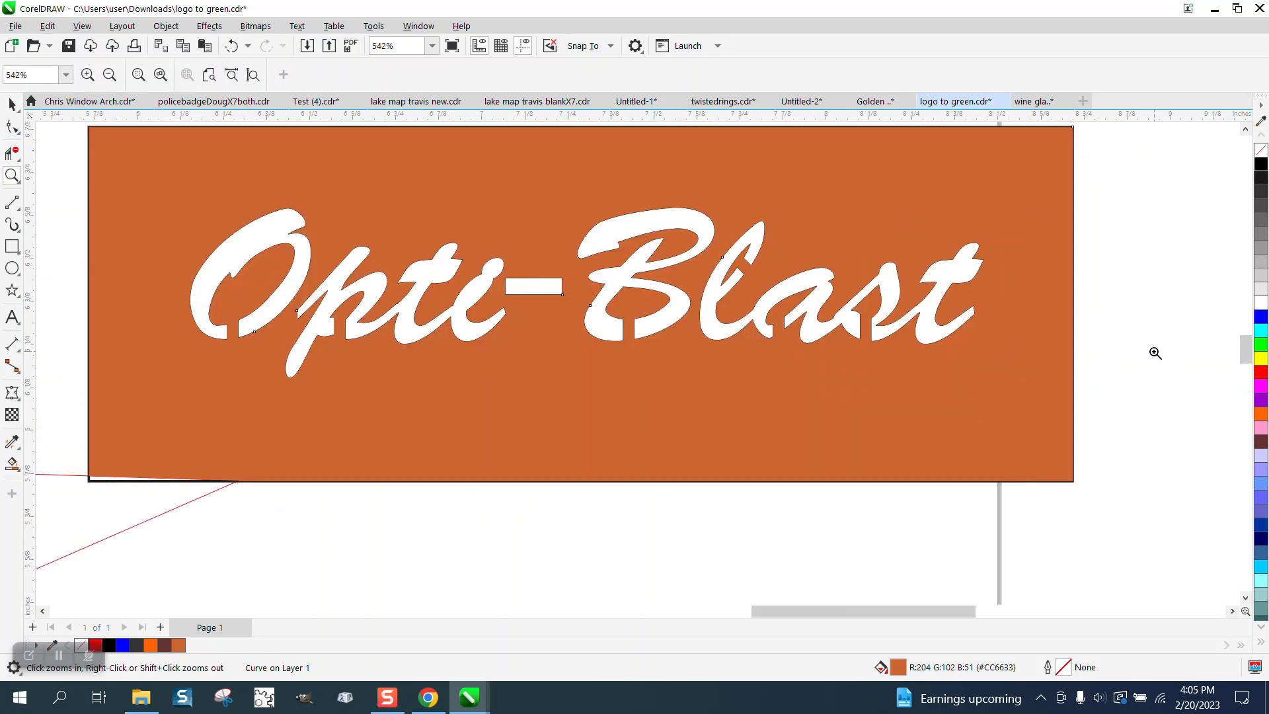
scroll(637, 187, "down", 2)
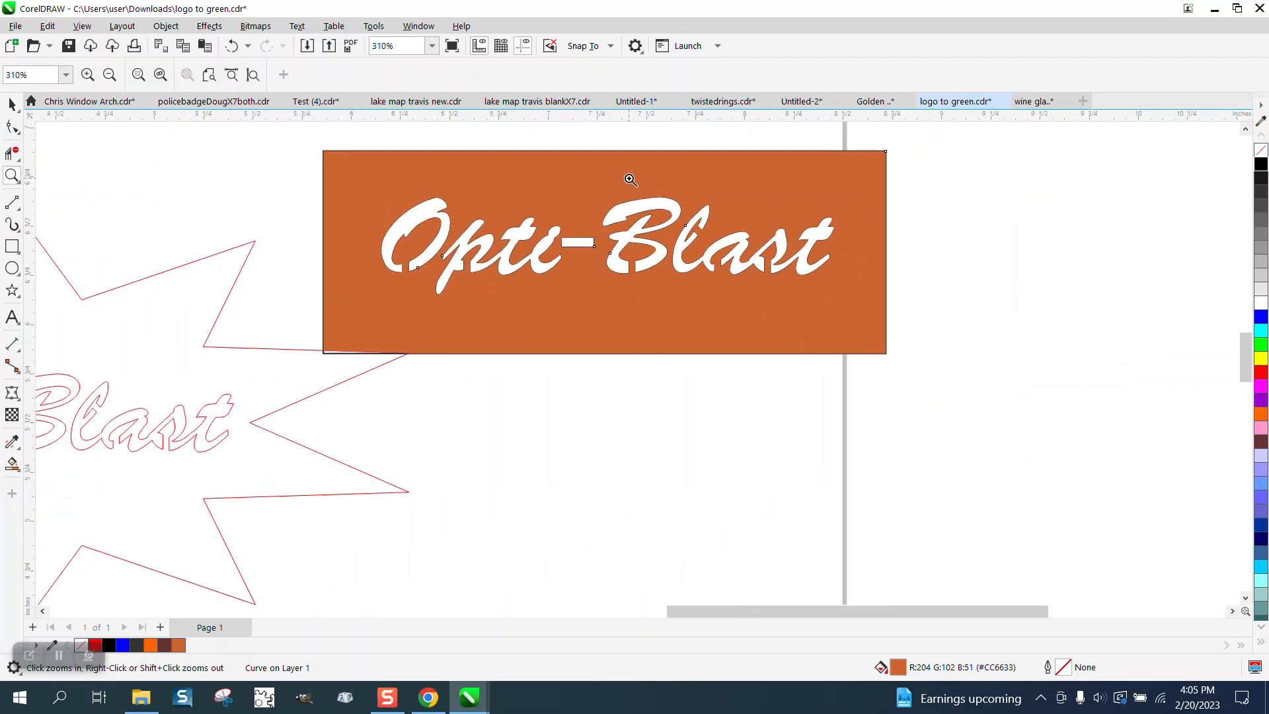
scroll(630, 180, "down", 4)
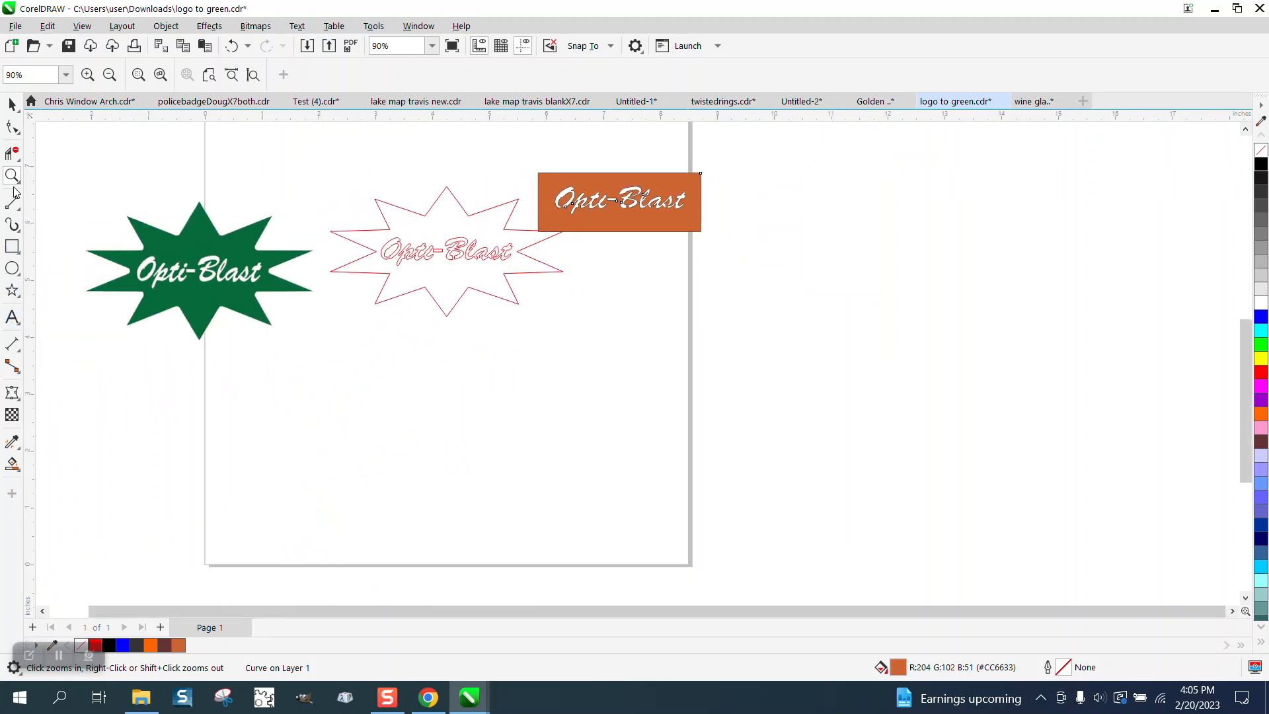
left_click_drag(519, 179, 762, 312)
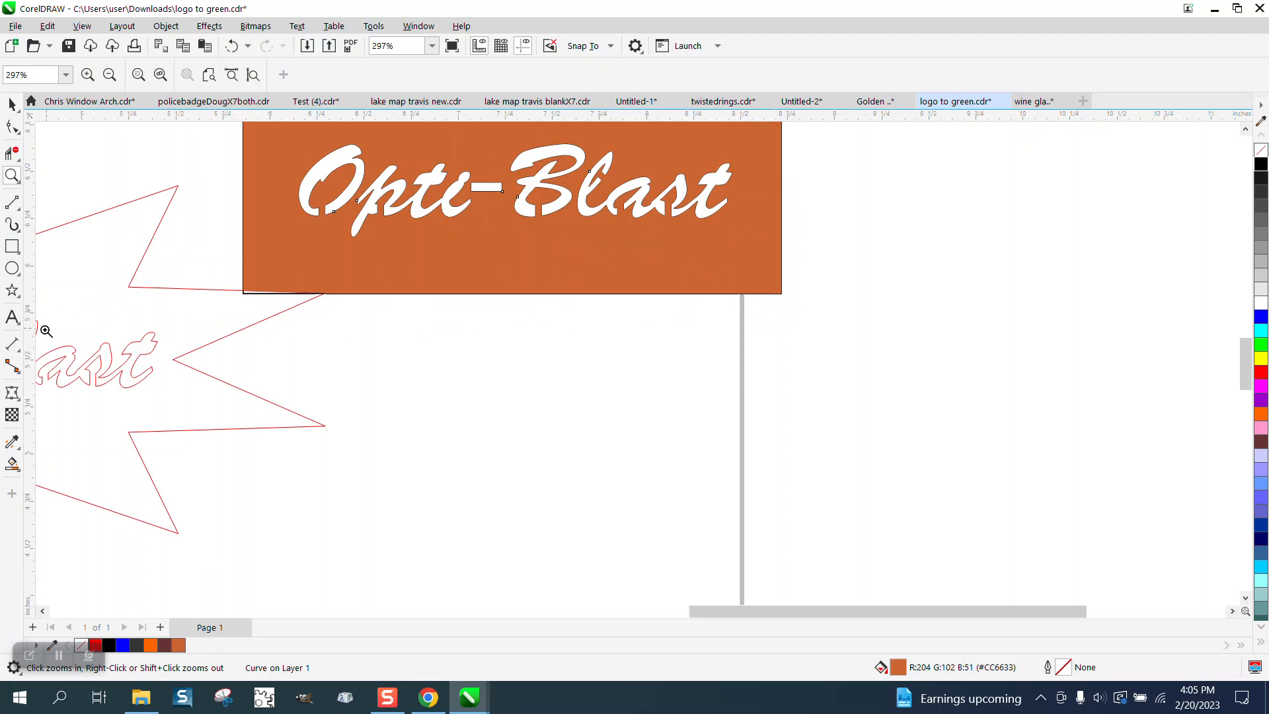
left_click(12, 317)
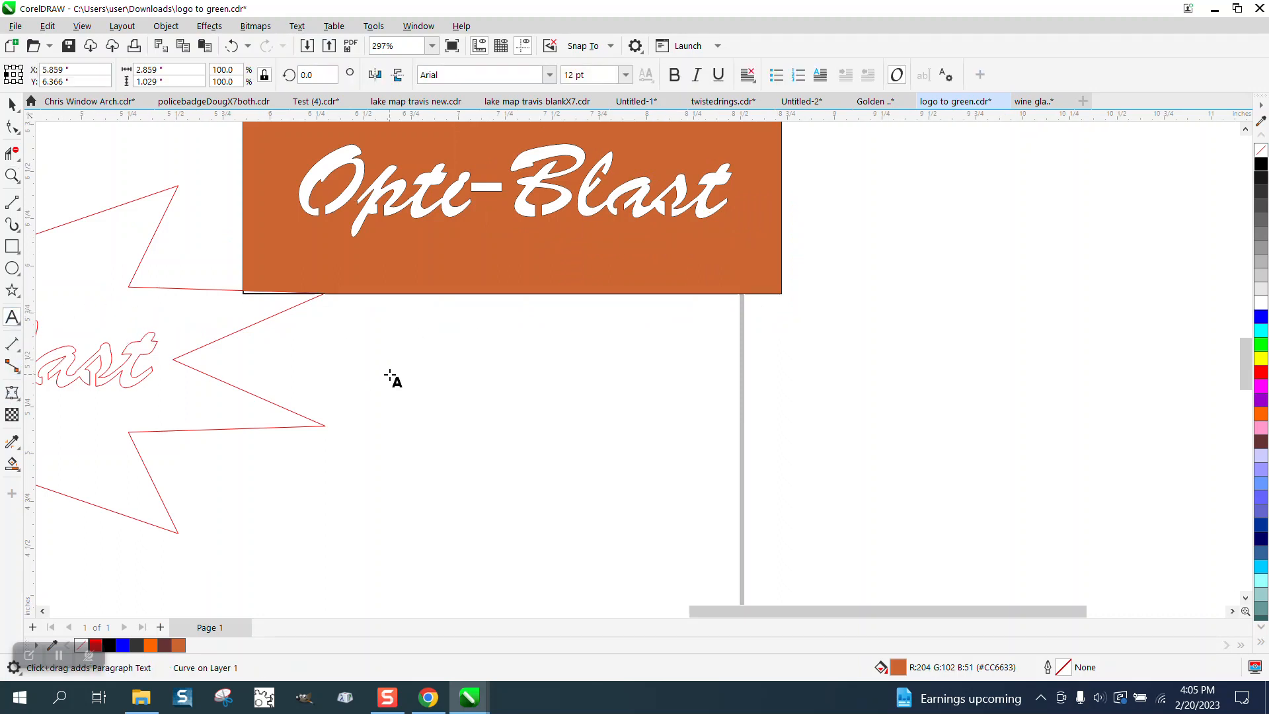
left_click(391, 375)
type("Op")
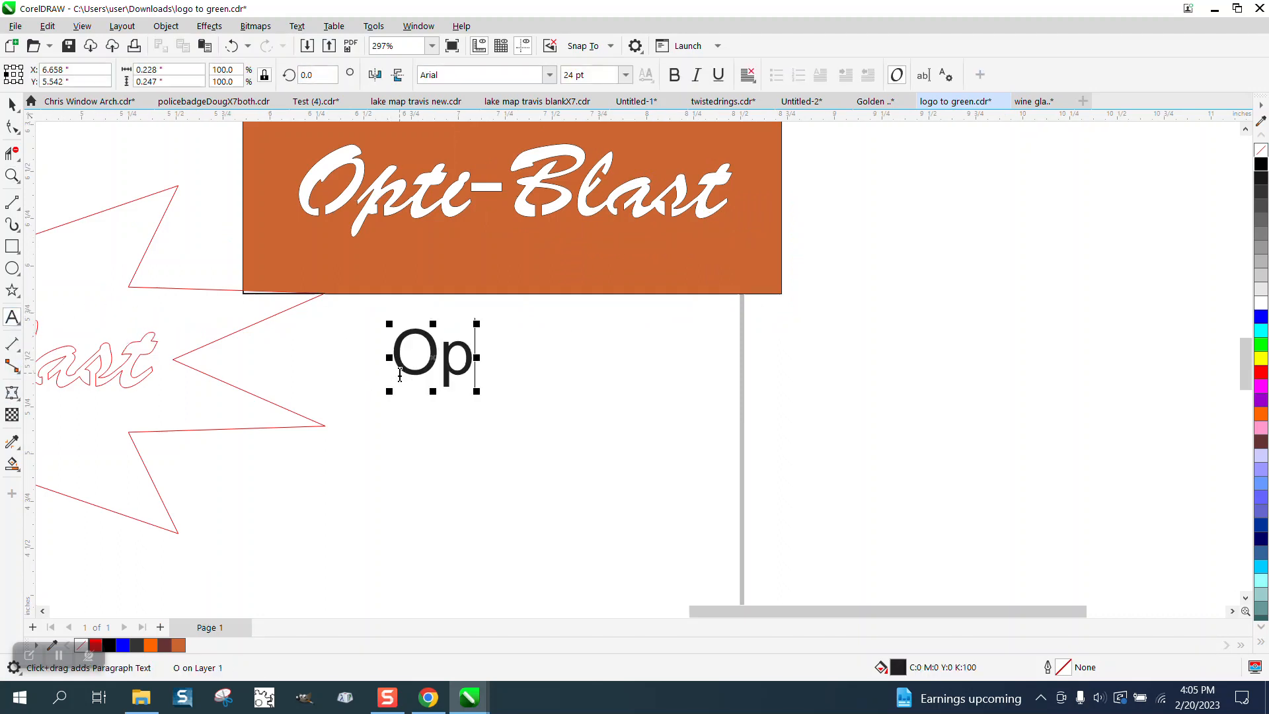
type("it")
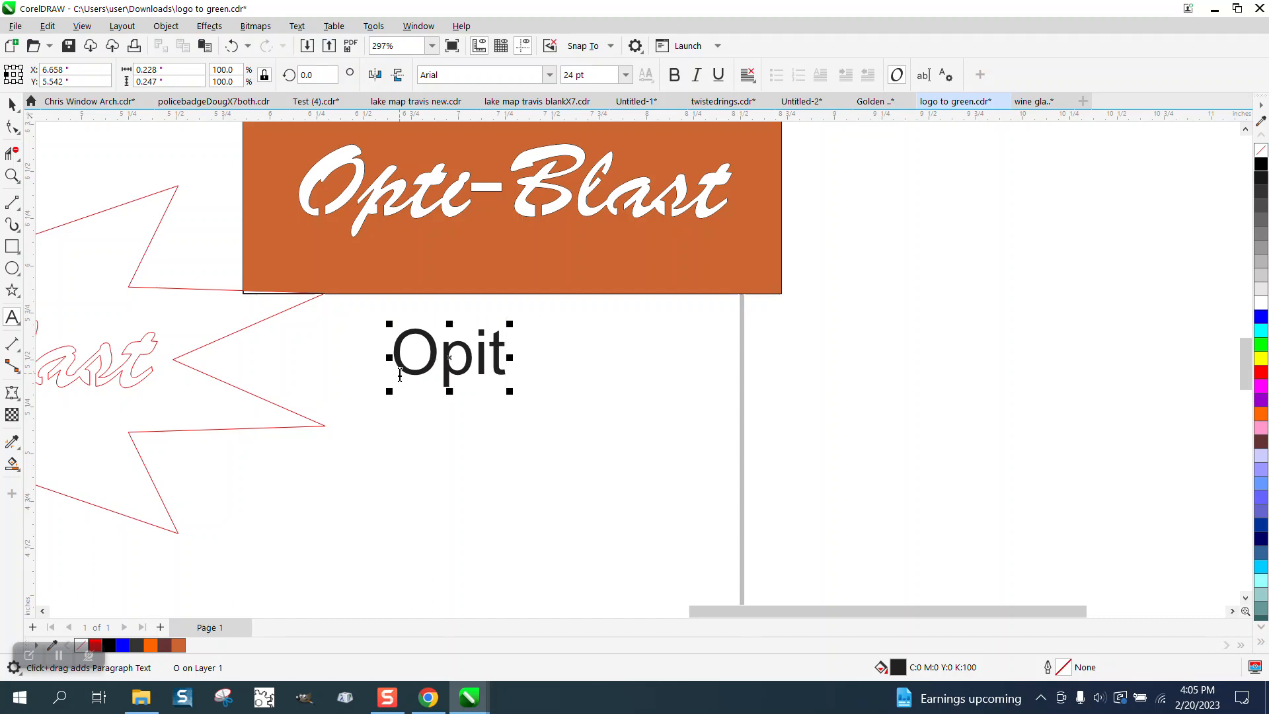
type("-")
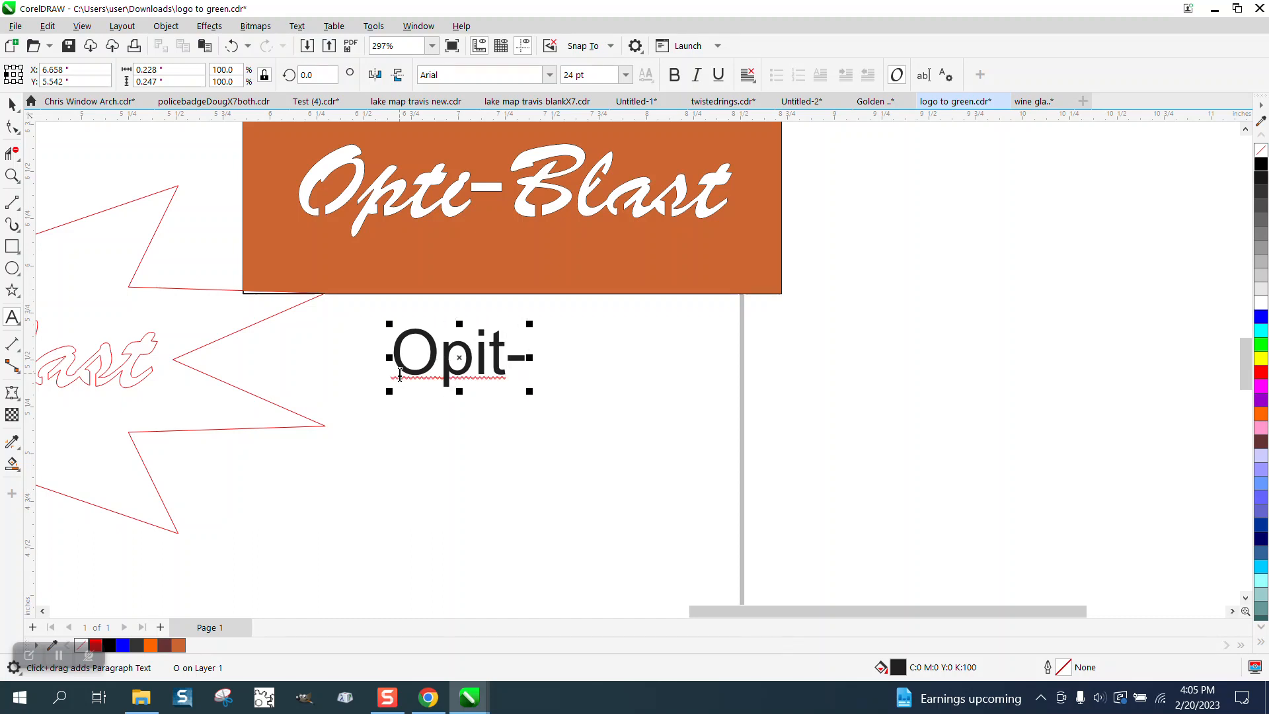
type("Blast")
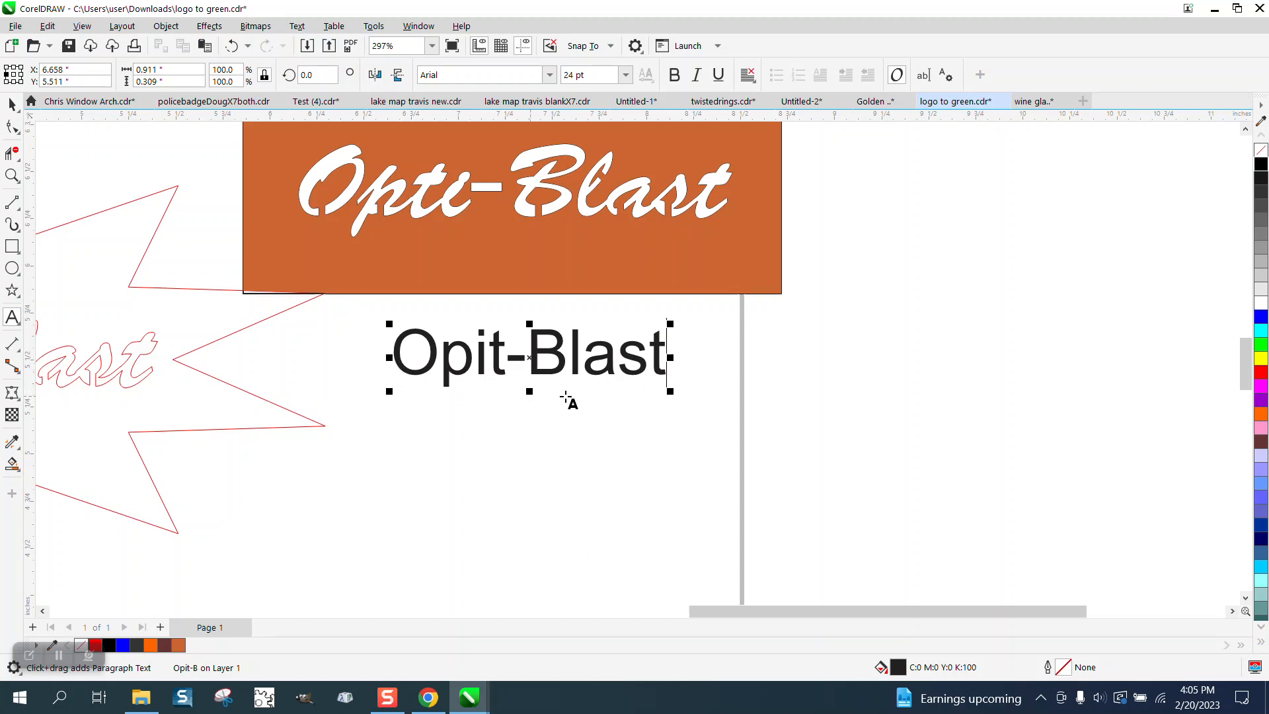
left_click_drag(671, 392, 800, 423)
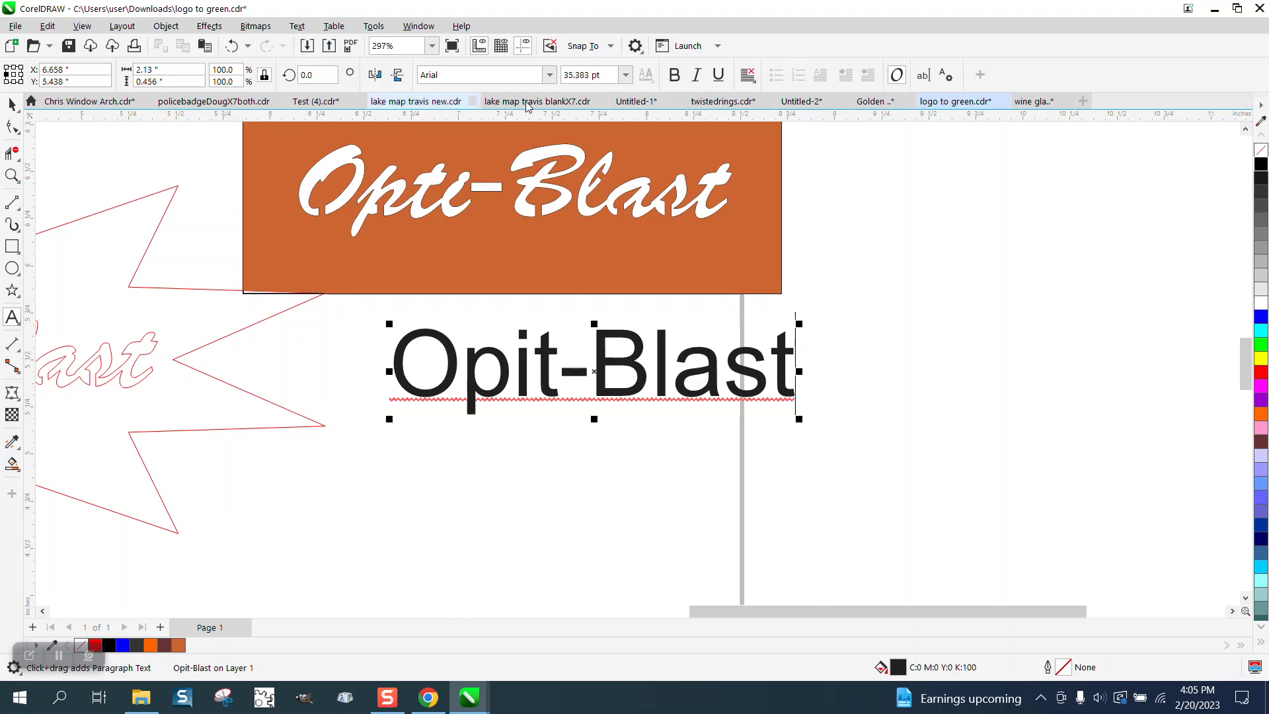
Step: Set the Opit-Blast text in the Banff font with no fill and a black hairline outline
left_click(12, 104)
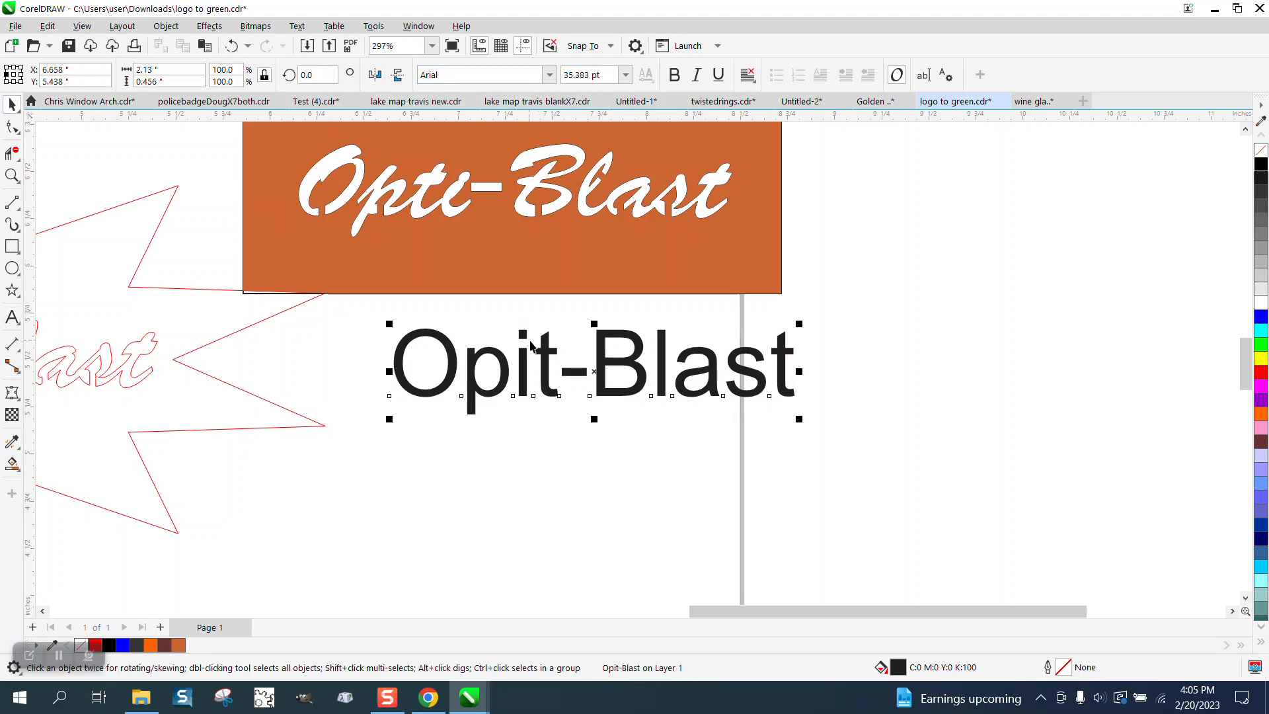
left_click(549, 74)
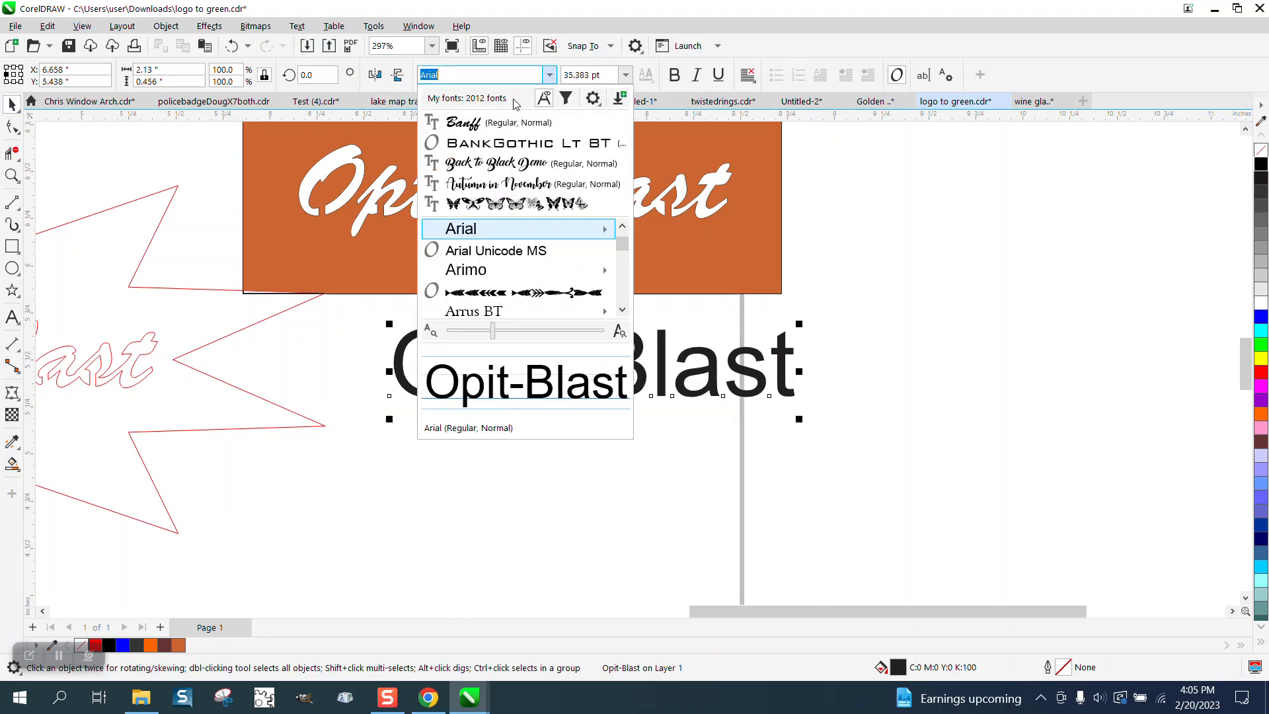
left_click(488, 126)
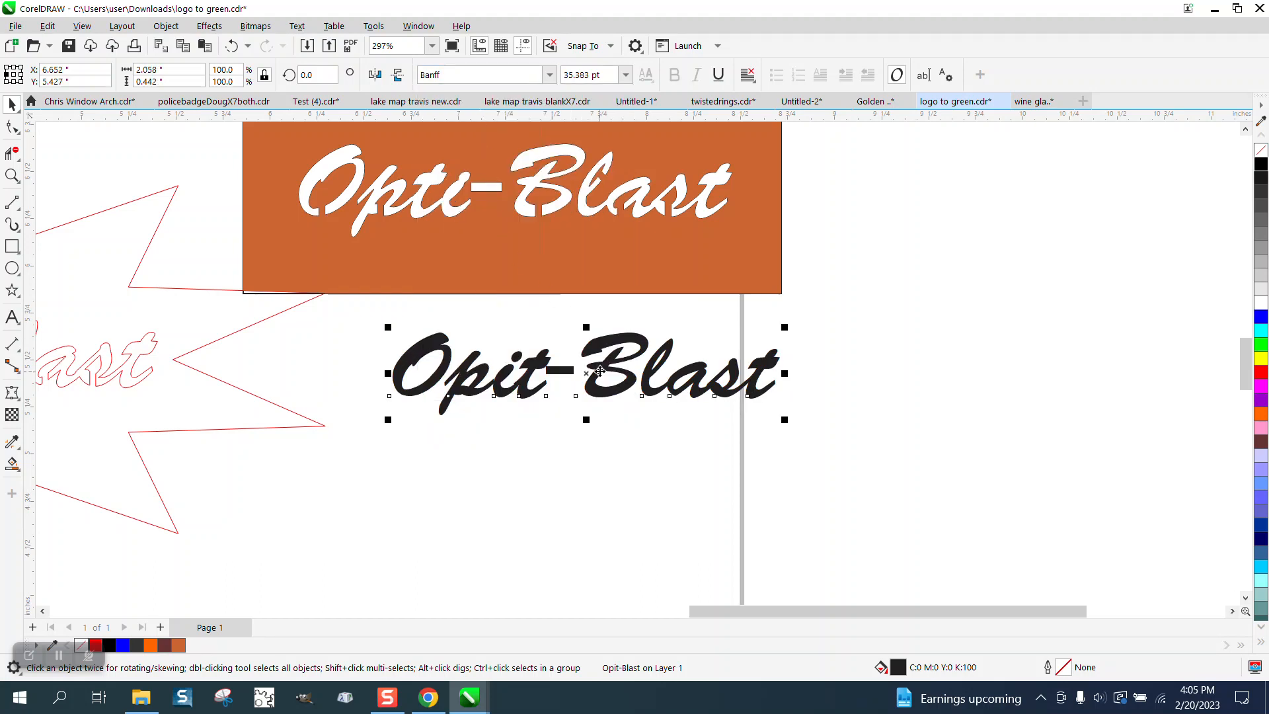
left_click(1261, 150)
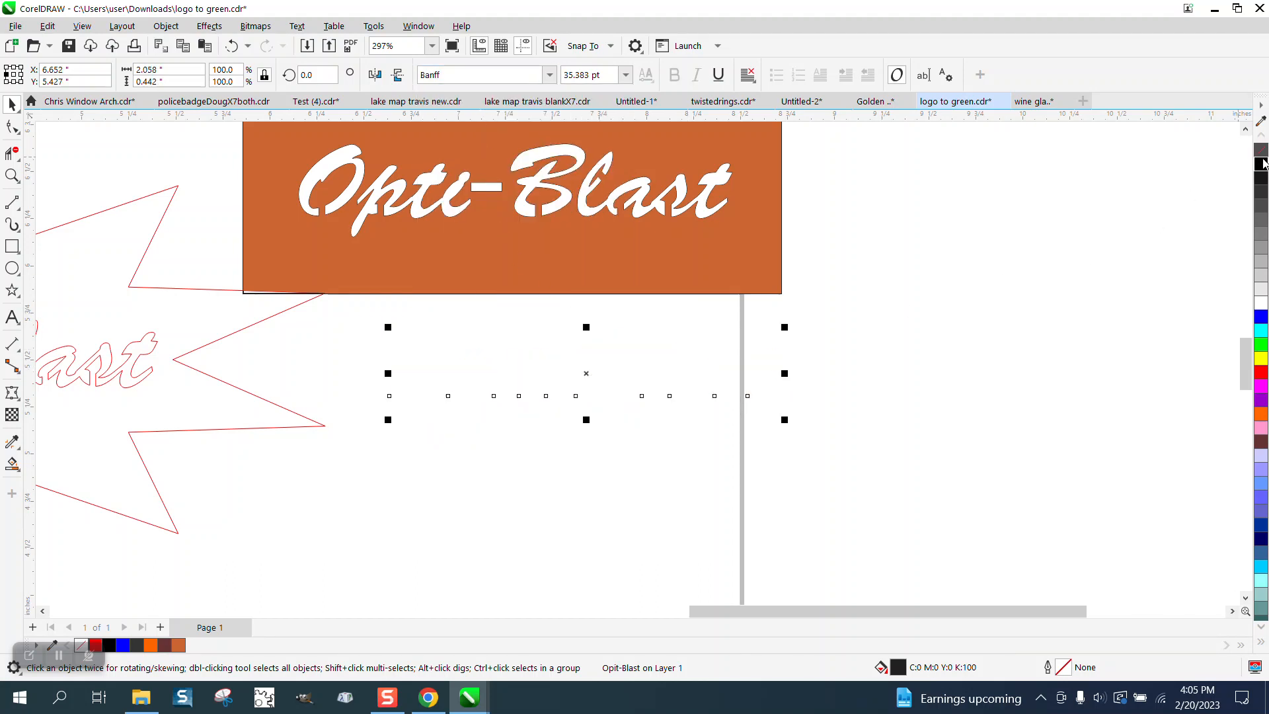
right_click(1261, 163)
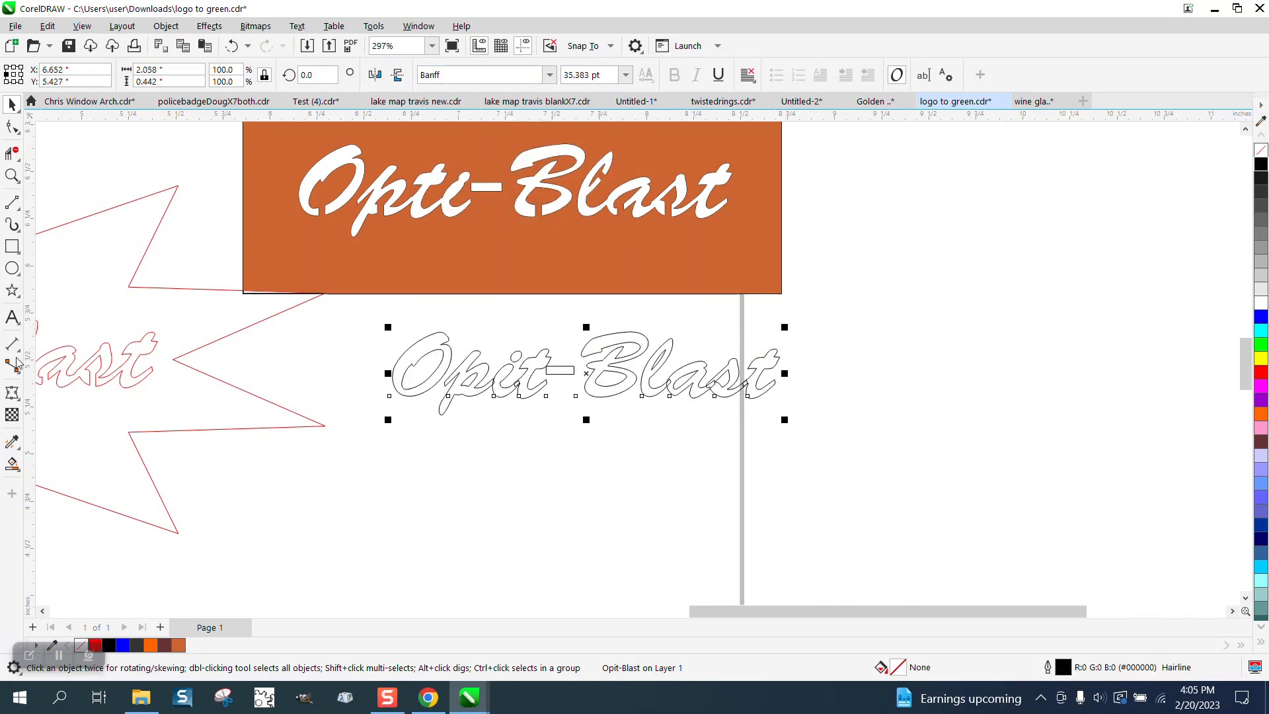
Step: Draw a rectangle about 2.46 by 0.83 inches around the Opit-Blast text and Smart Fill the area around the letters orange-brown
left_click(12, 245)
left_click_drag(359, 304, 821, 461)
left_click(12, 464)
left_click(397, 442)
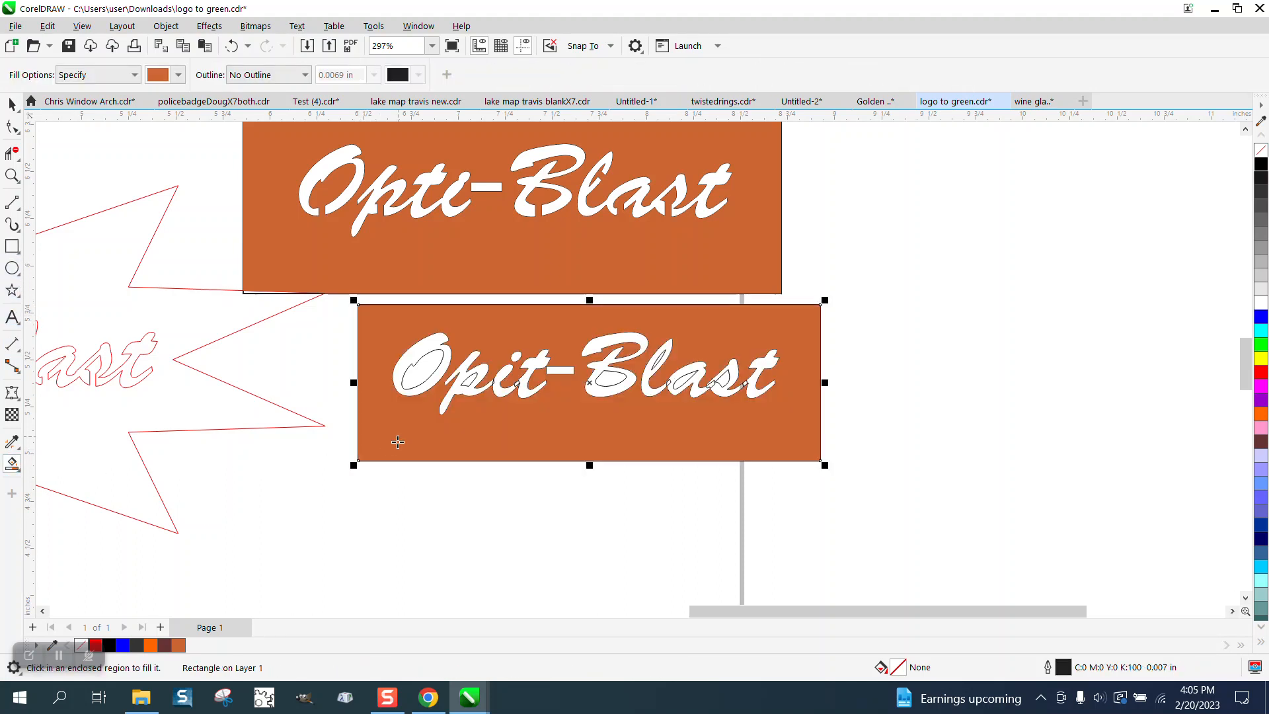
Step: Pull the new orange-brown fill shape away from the outlined text and place it about 0.5 inches below its original position
left_click(12, 105)
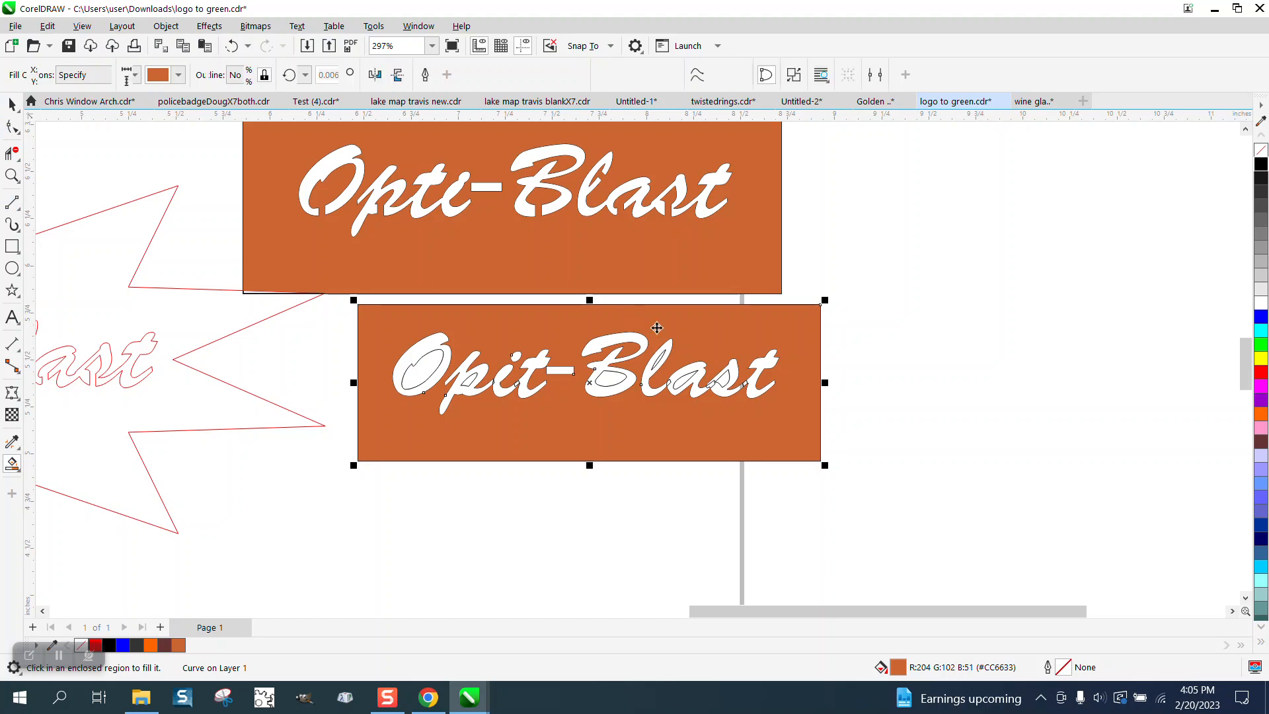
left_click_drag(770, 340, 1192, 203)
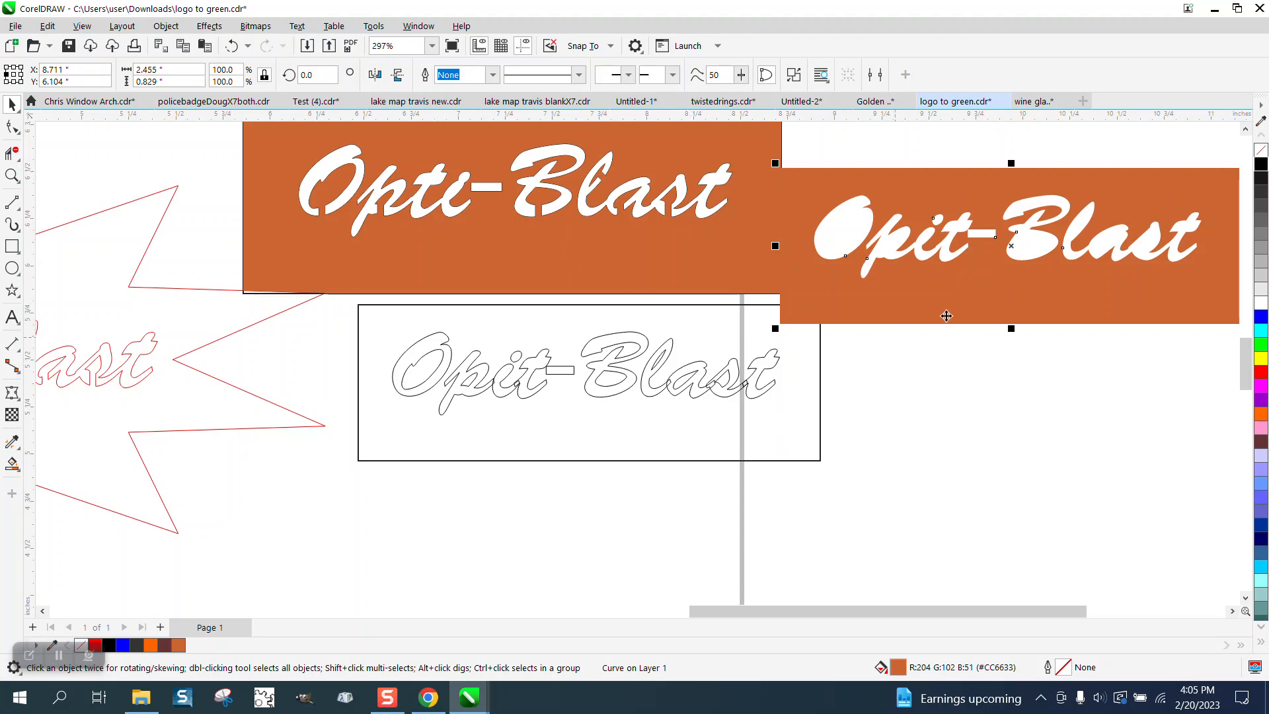
left_click_drag(964, 304, 542, 542)
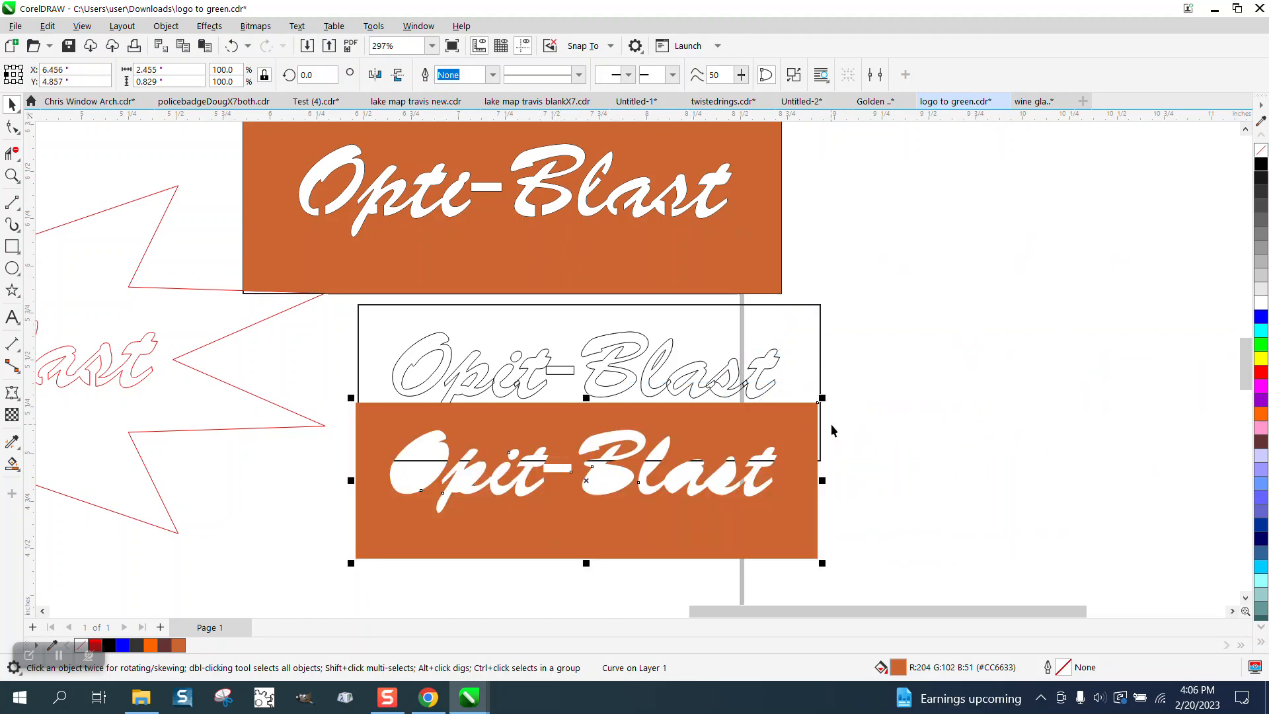
scroll(582, 354, "down", 3)
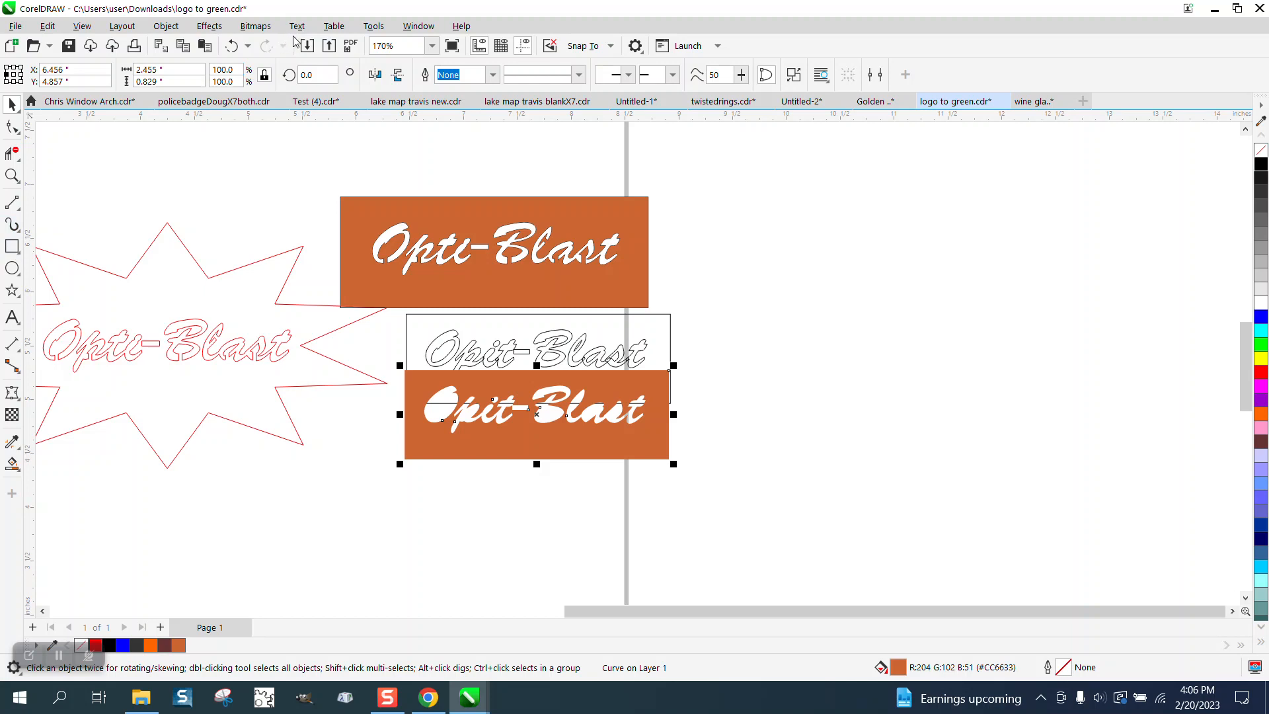
Step: Undo the fill shape's moves, the Smart Fill, the rectangle, and the outline, no-fill and Banff font changes on the Opit-Blast text
left_click(235, 47)
left_click(236, 48)
left_click(236, 48)
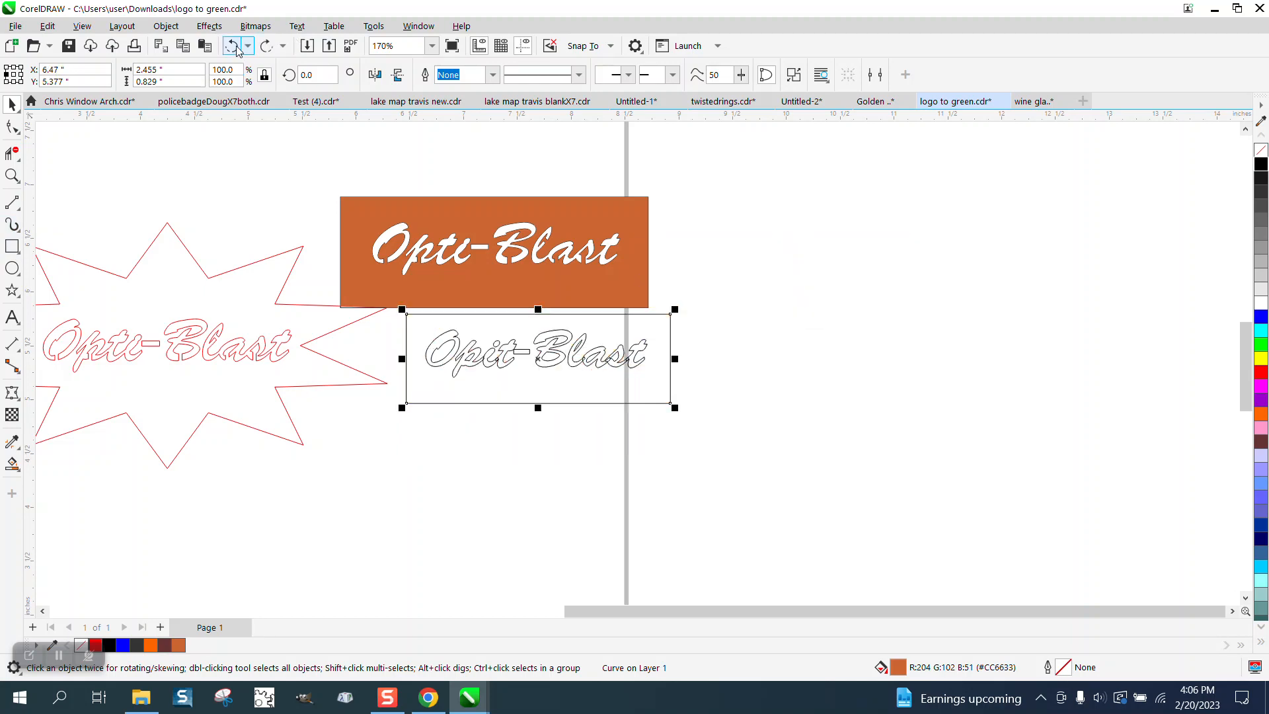
left_click(235, 48)
left_click(236, 48)
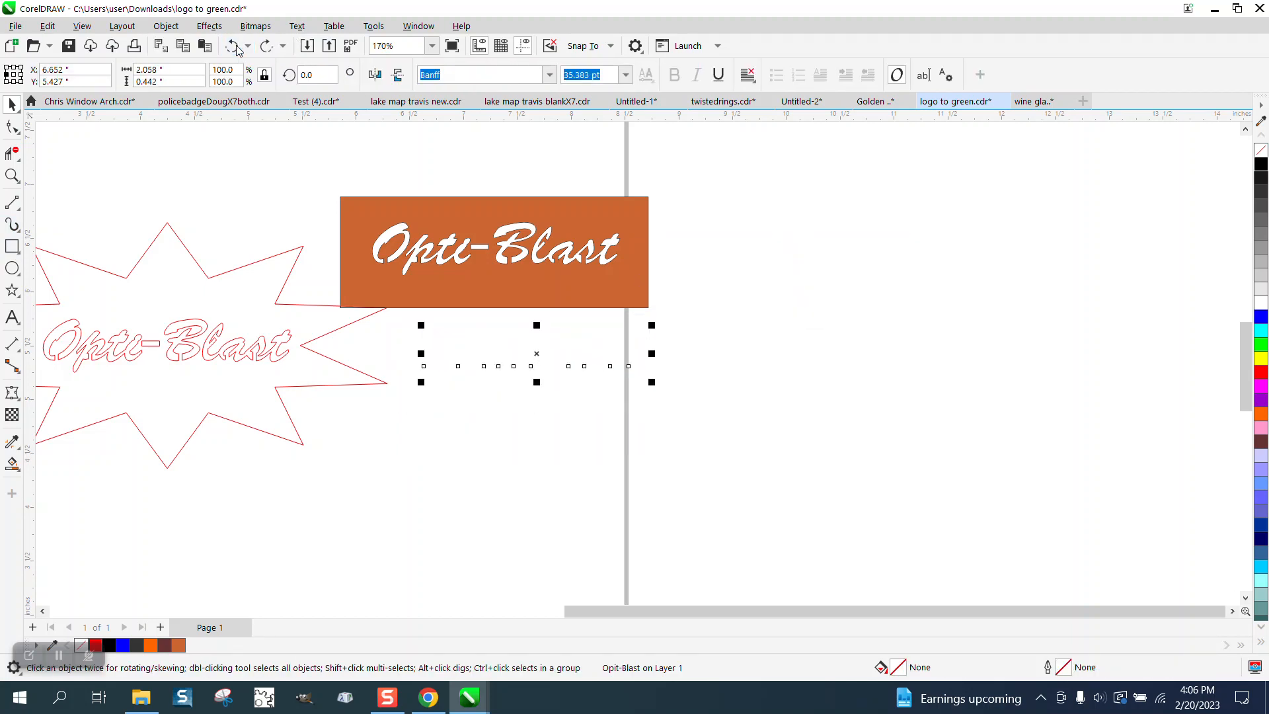
left_click(236, 47)
left_click(236, 48)
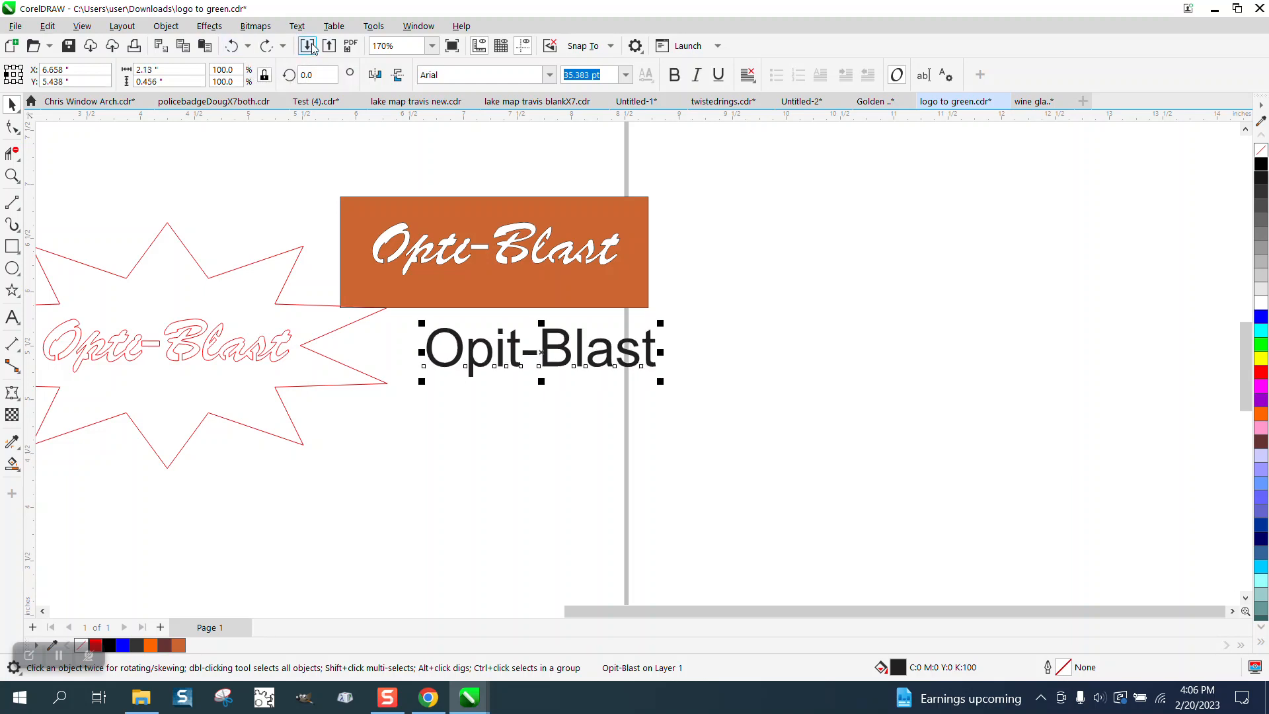
Step: Change the font of the Opit-Blast text to Stencil
right_click(340, 33)
left_click(503, 75)
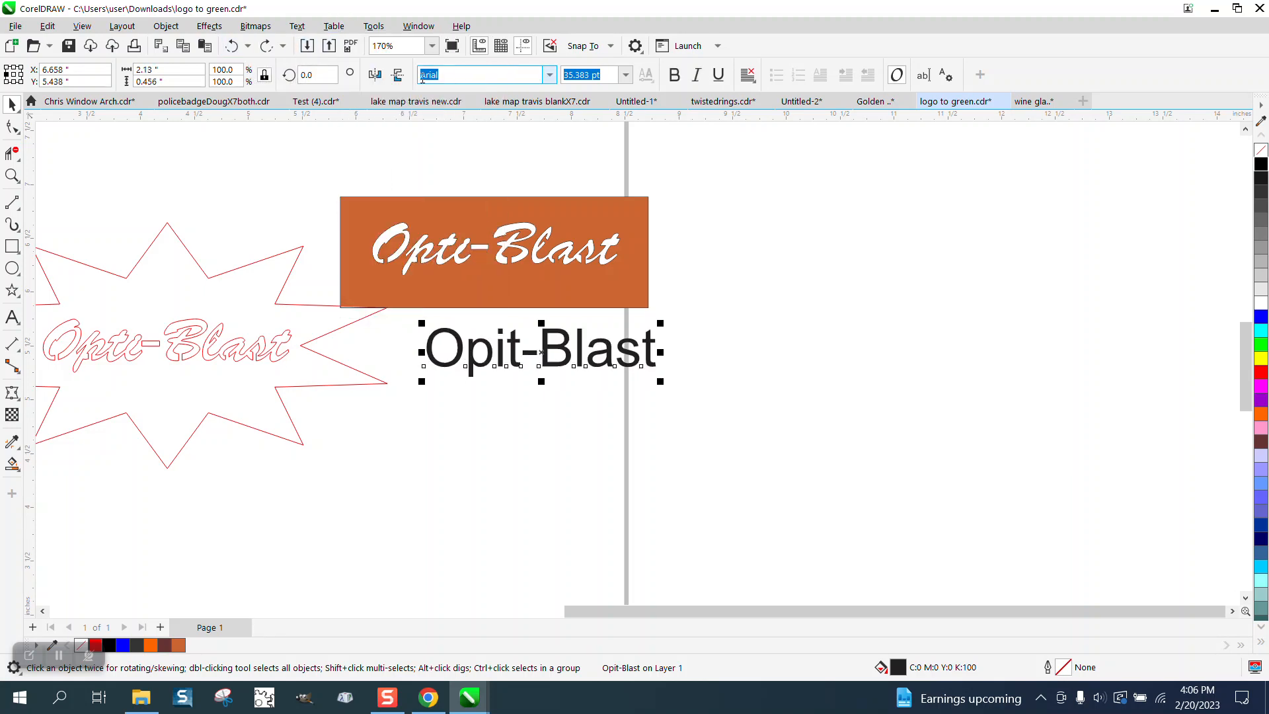
type("St")
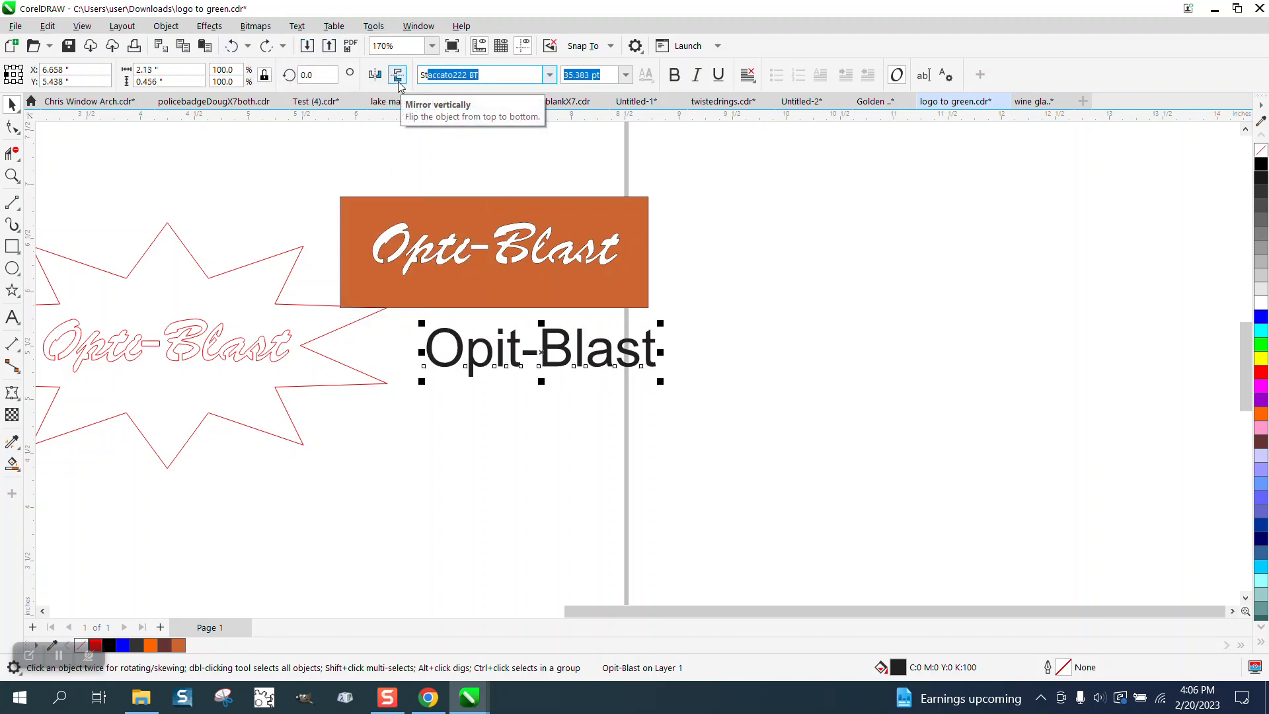
type("encil")
key("Return")
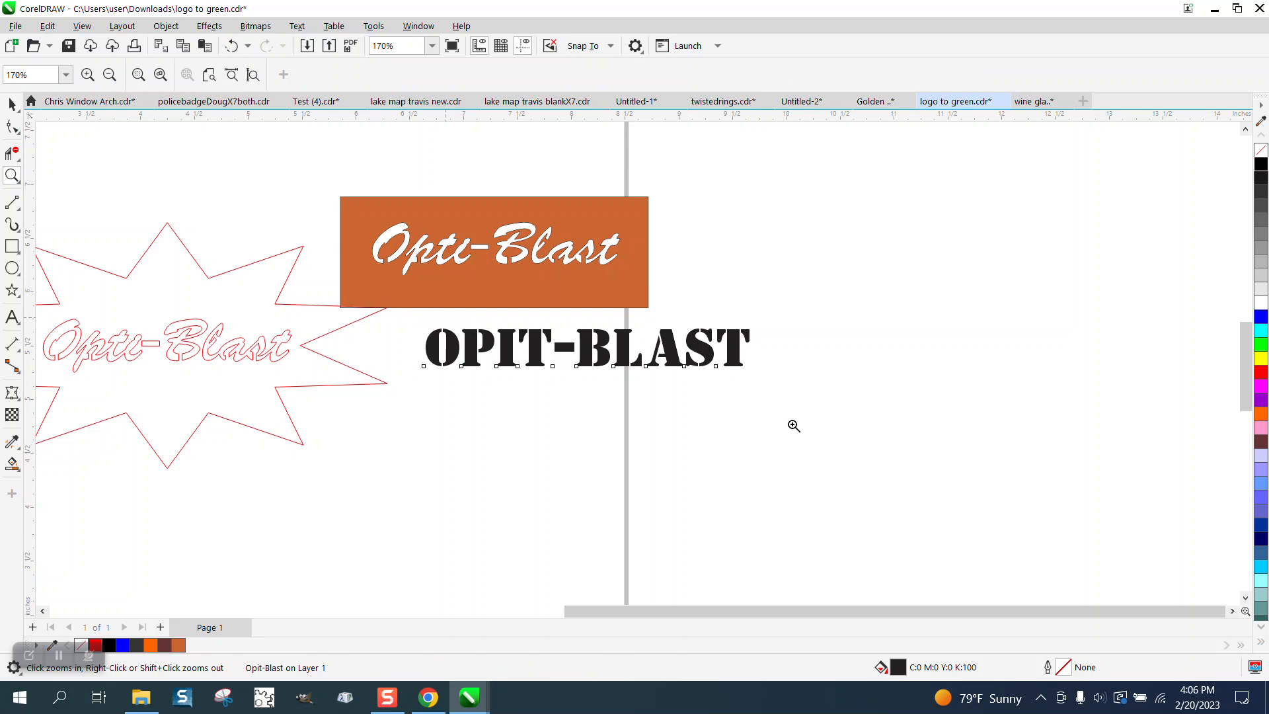
Step: Compare the bridges in the Stencil font letters with those in the red outlined lettering inside the starburst
scroll(596, 384, "up", 3)
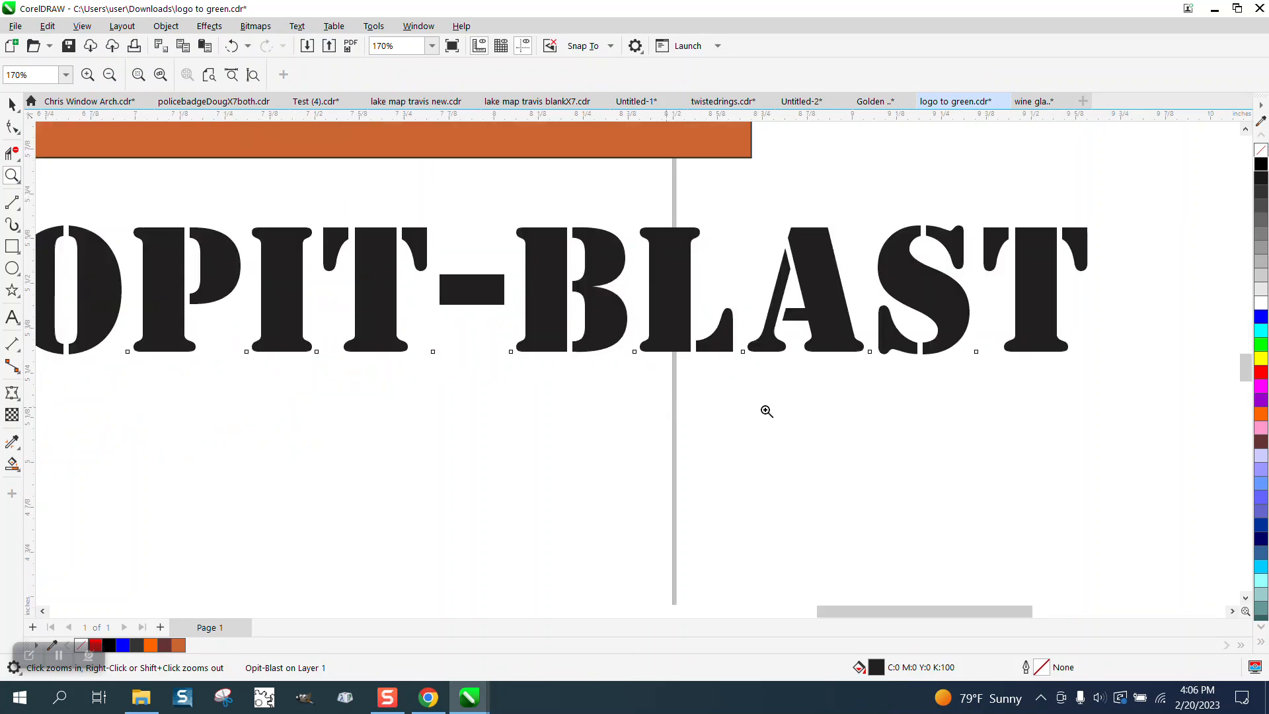
scroll(764, 411, "down", 3)
left_click_drag(142, 310, 500, 455)
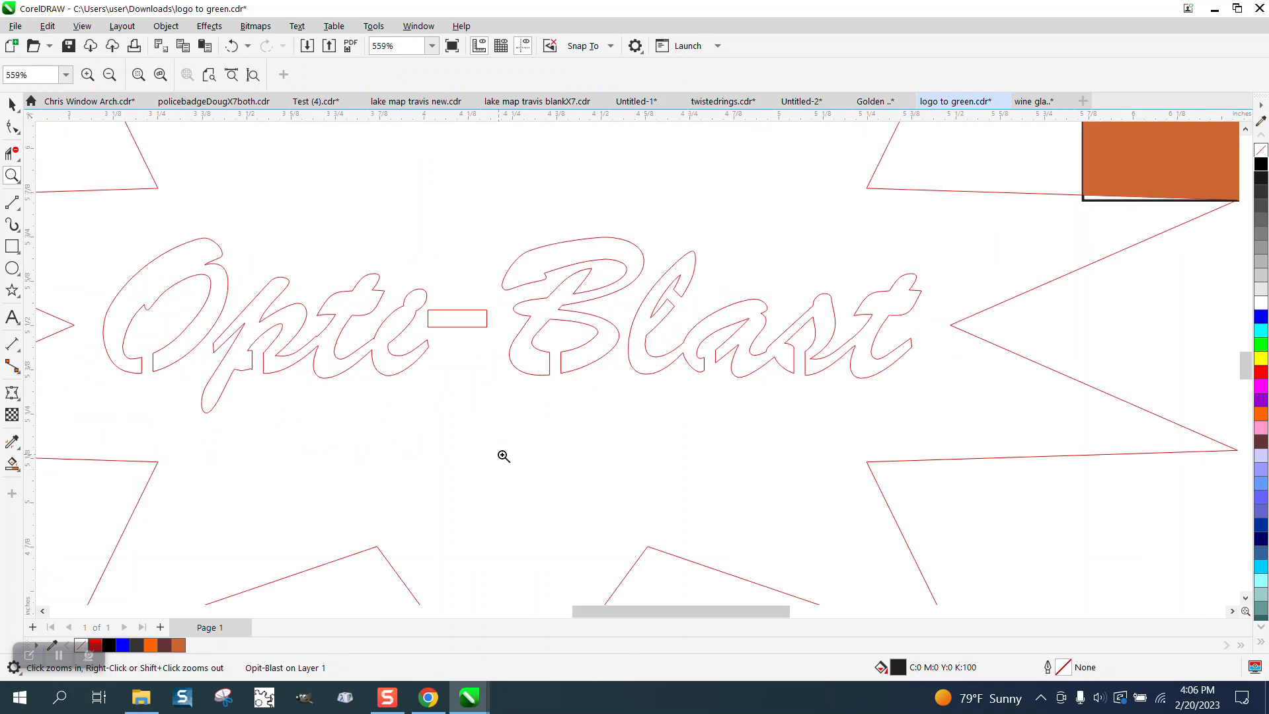
scroll(536, 452, "down", 1)
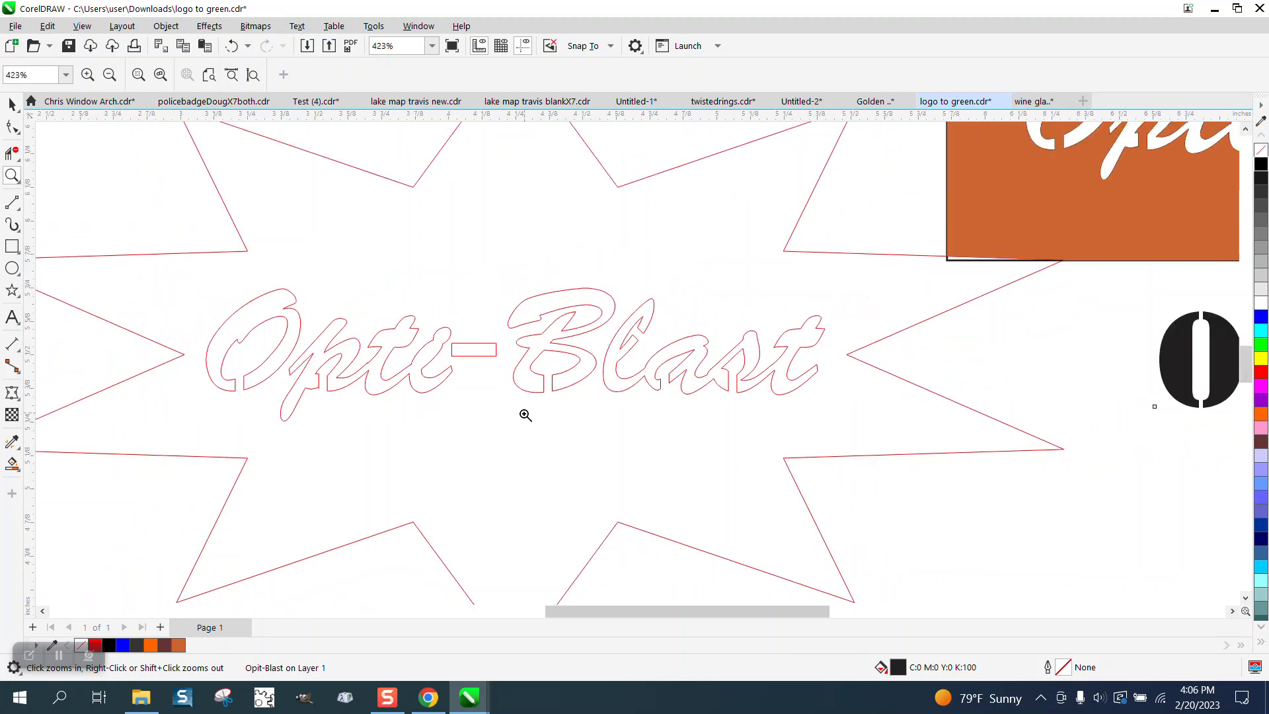